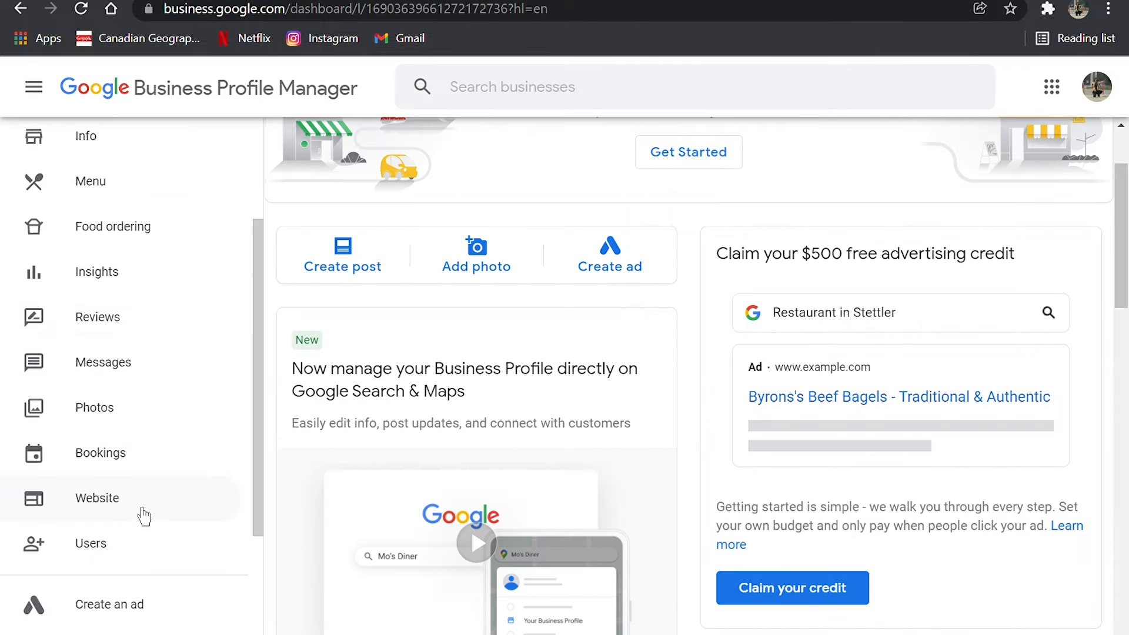
- Open the business's website editor and examine the site preview's header, photo, updates, menu and testimonials sections
{"action": "left_click", "coordinate": [143, 517]}
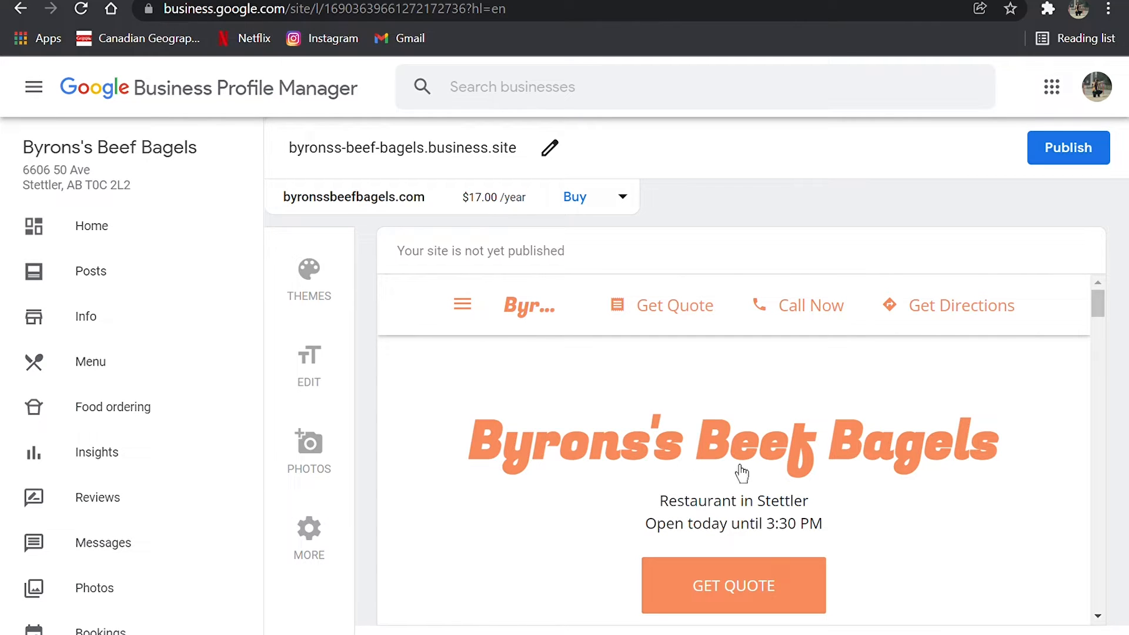
{"action": "scroll", "coordinate": [742, 473], "scroll_direction": "down", "scroll_amount": 5}
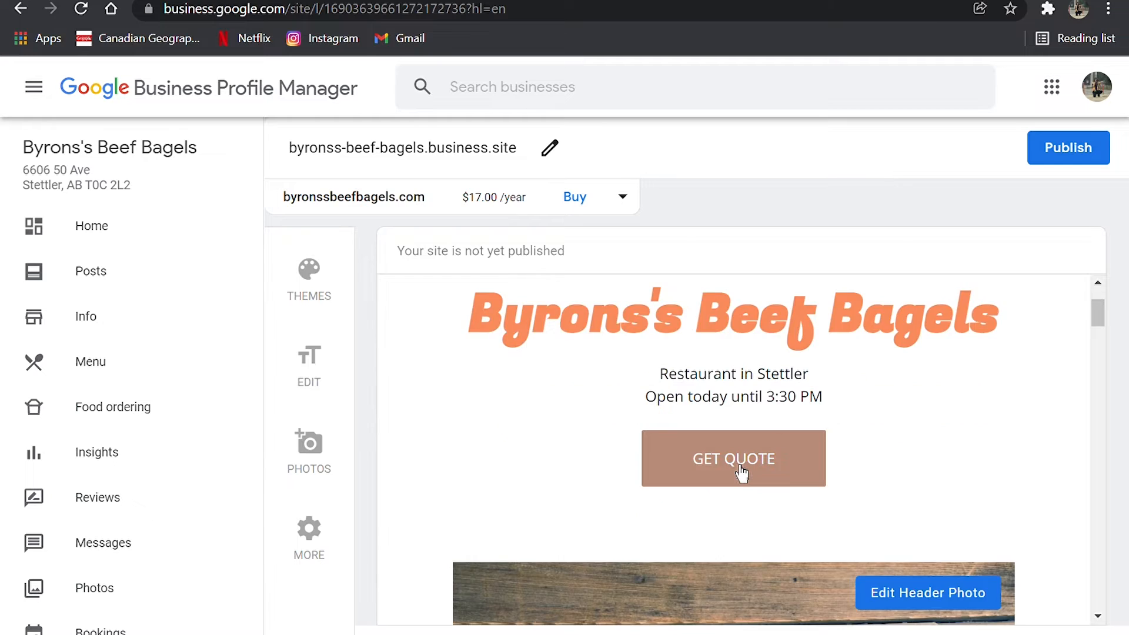
{"action": "scroll", "coordinate": [742, 473], "scroll_direction": "down", "scroll_amount": 3}
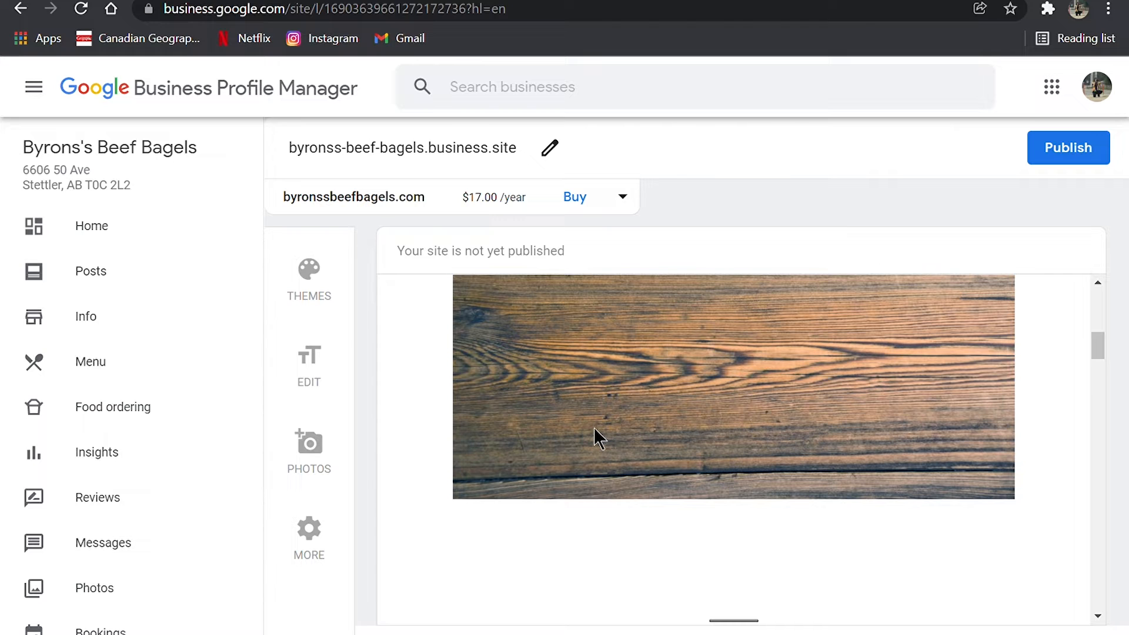
{"action": "scroll", "coordinate": [594, 435], "scroll_direction": "down", "scroll_amount": 5}
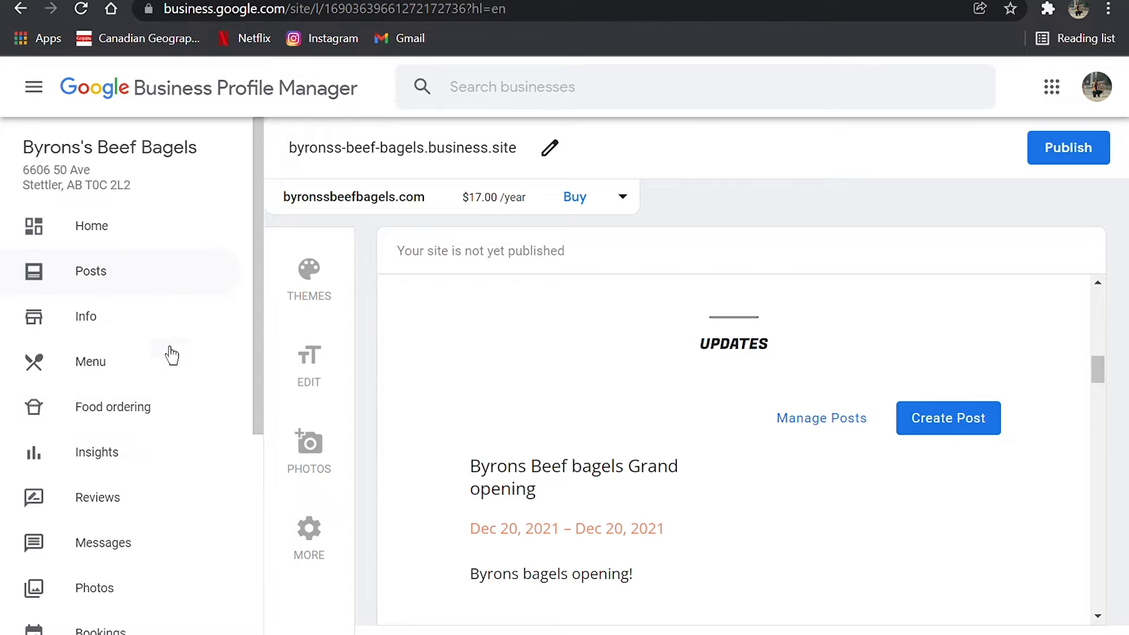
{"action": "scroll", "coordinate": [835, 453], "scroll_direction": "down", "scroll_amount": 2}
{"action": "scroll", "coordinate": [834, 453], "scroll_direction": "up", "scroll_amount": 4}
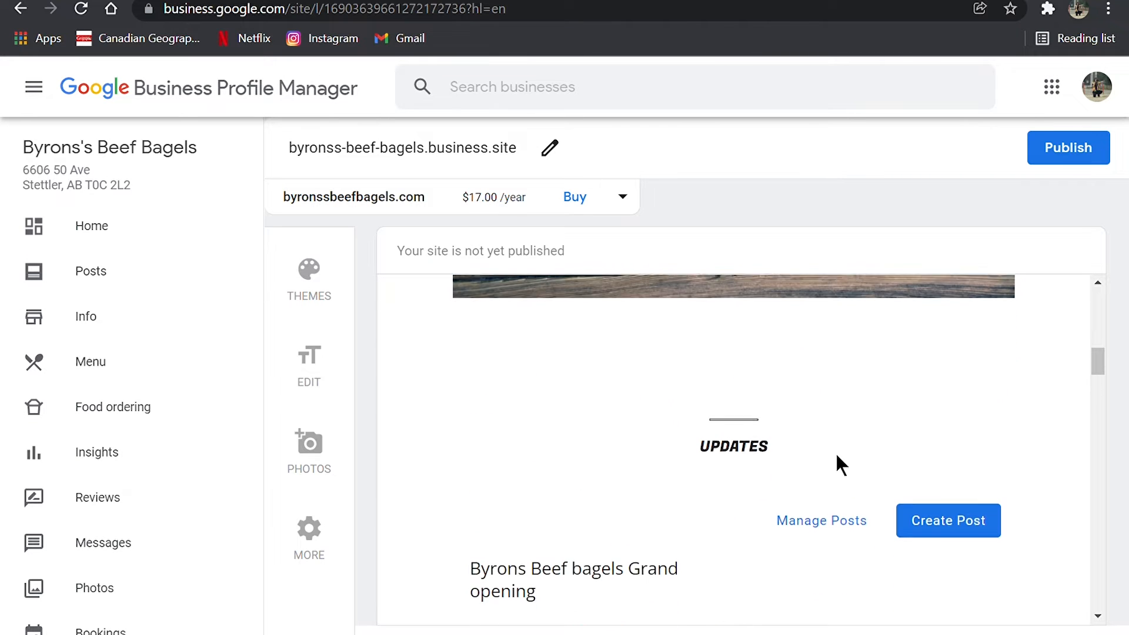
{"action": "scroll", "coordinate": [746, 466], "scroll_direction": "down", "scroll_amount": 5}
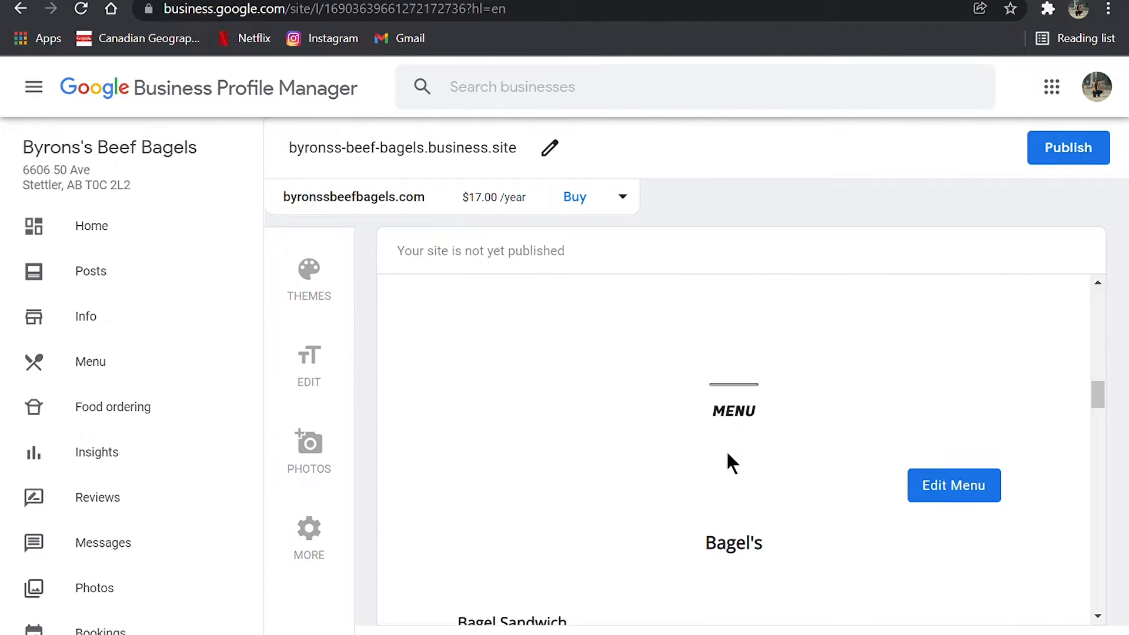
{"action": "scroll", "coordinate": [727, 453], "scroll_direction": "down", "scroll_amount": 2}
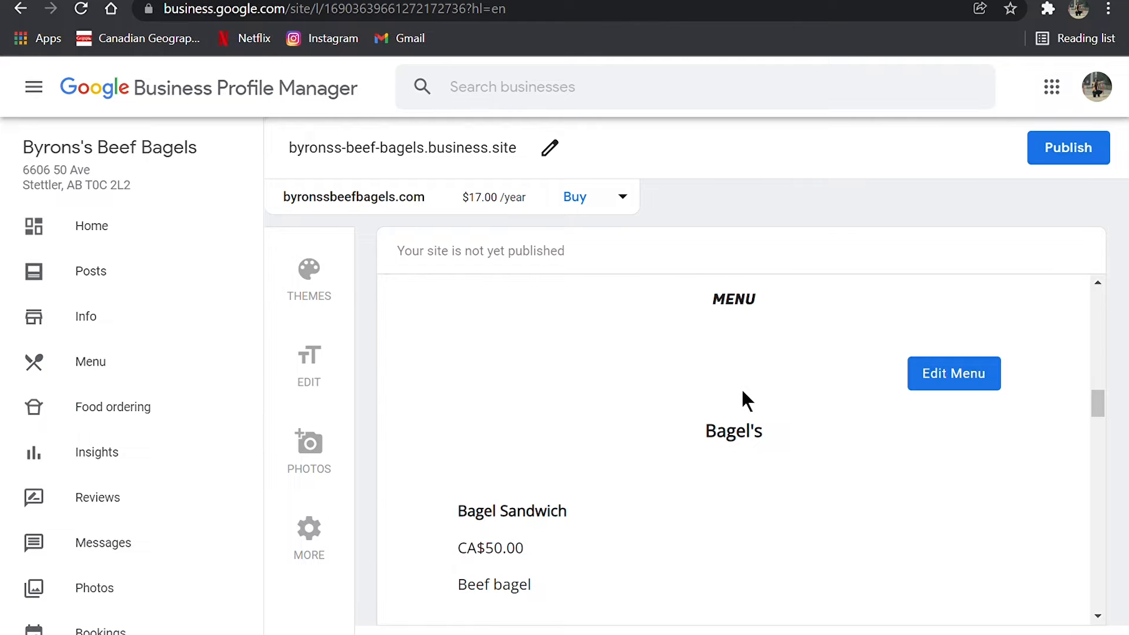
{"action": "scroll", "coordinate": [742, 392], "scroll_direction": "down", "scroll_amount": 2}
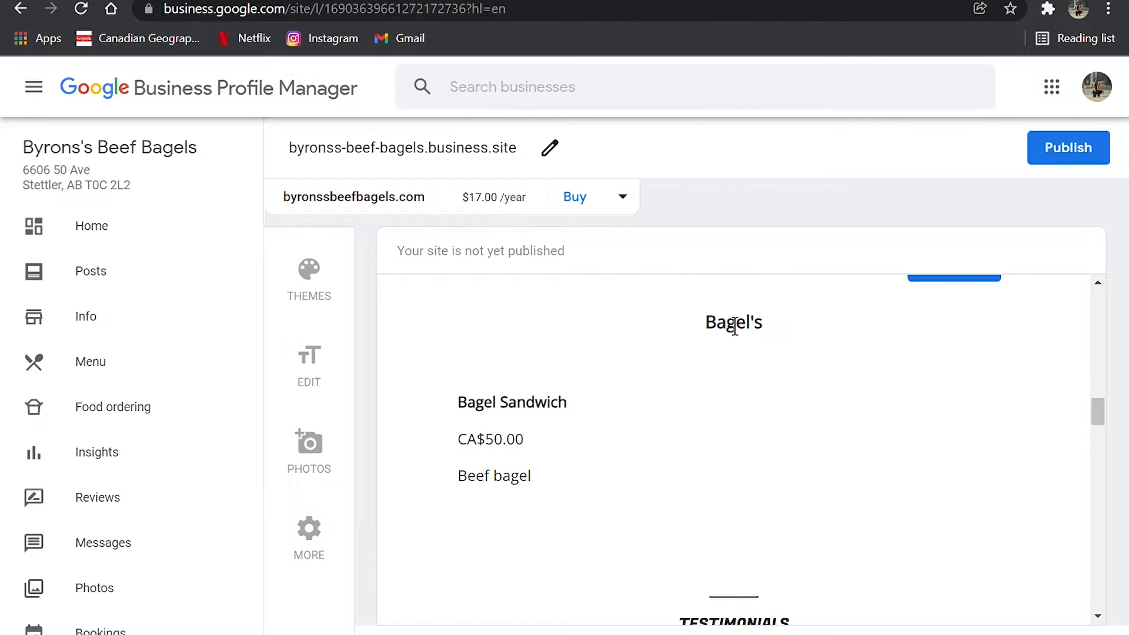
{"action": "scroll", "coordinate": [784, 457], "scroll_direction": "down", "scroll_amount": 6}
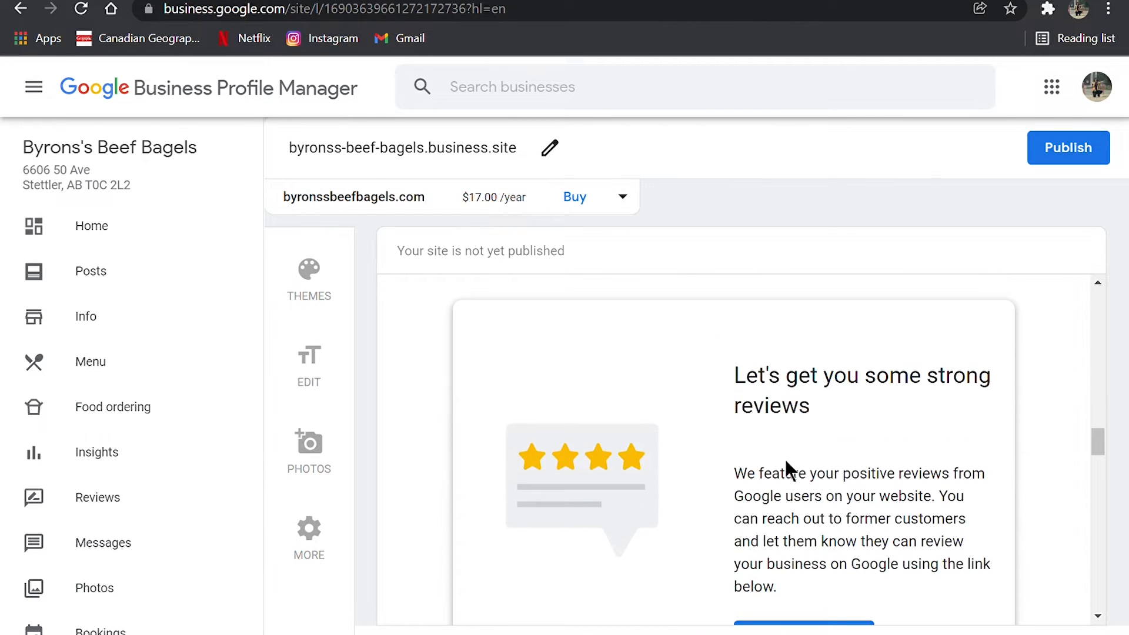
- Examine the About Us, gallery, map, contact, address and business hours sections in the rest of the site preview
{"action": "scroll", "coordinate": [789, 468], "scroll_direction": "down", "scroll_amount": 5}
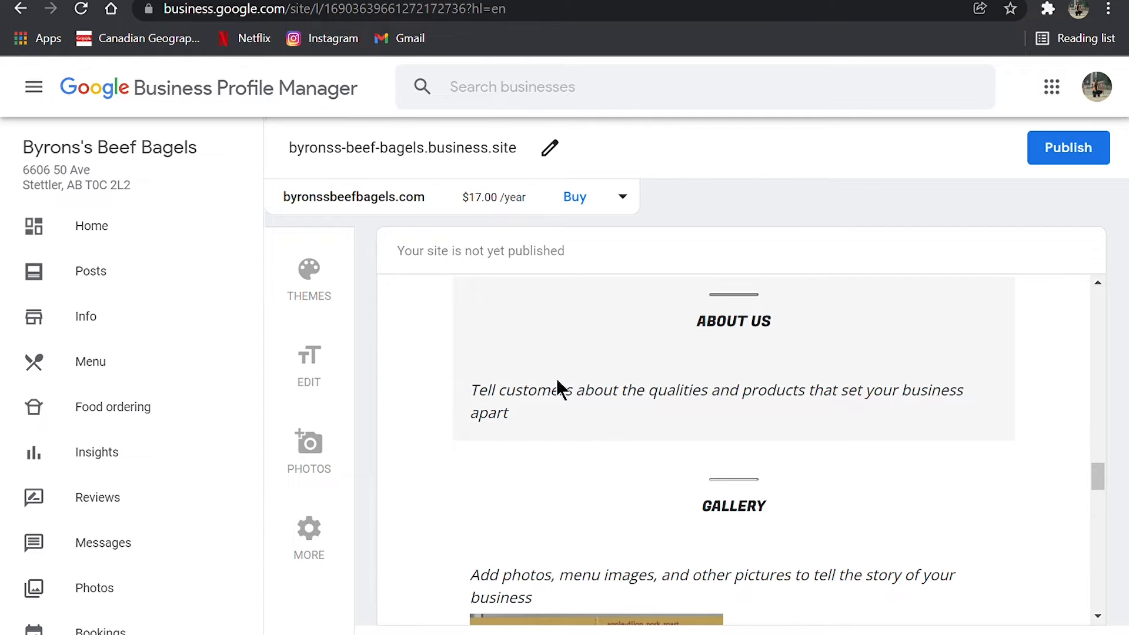
{"action": "scroll", "coordinate": [636, 409], "scroll_direction": "up", "scroll_amount": 1}
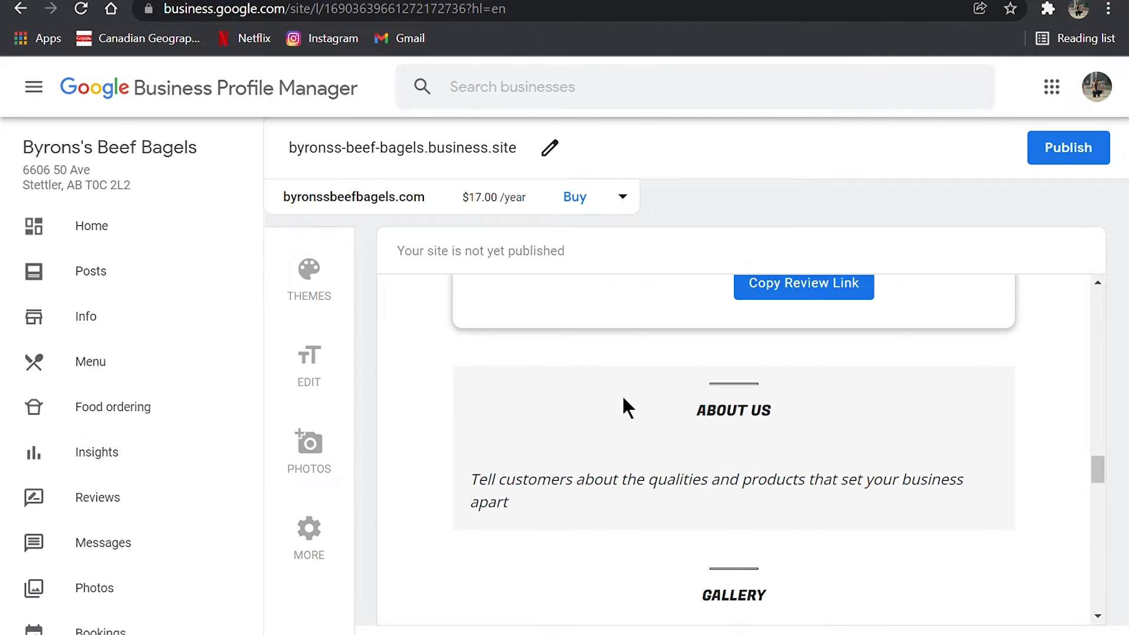
{"action": "scroll", "coordinate": [623, 399], "scroll_direction": "down", "scroll_amount": 2}
{"action": "scroll", "coordinate": [622, 398], "scroll_direction": "down", "scroll_amount": 3}
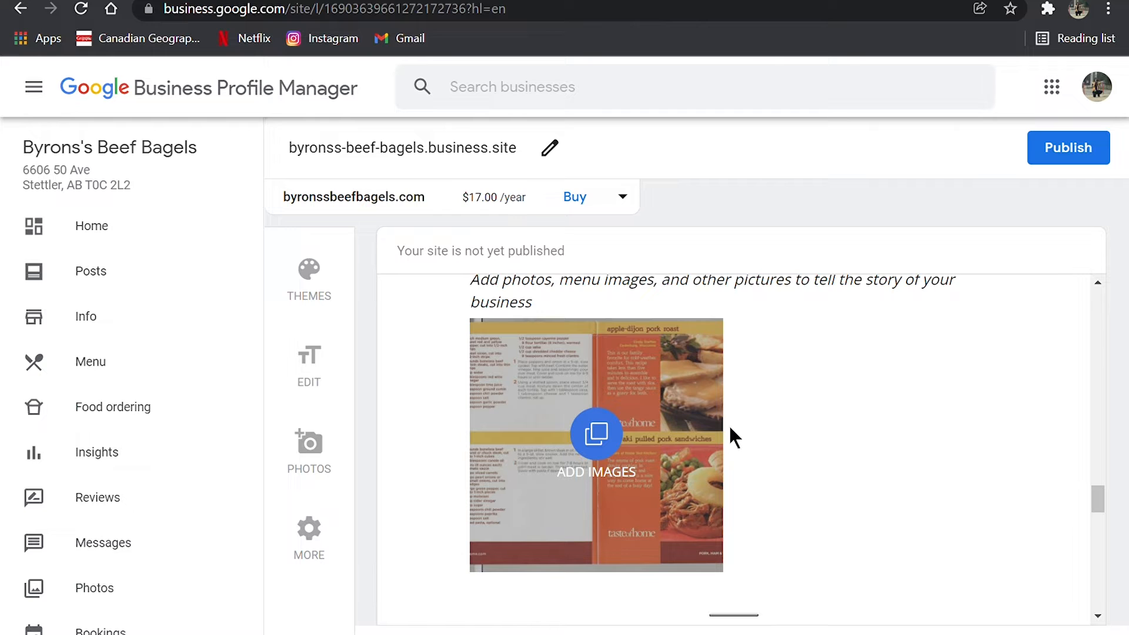
{"action": "scroll", "coordinate": [731, 433], "scroll_direction": "down", "scroll_amount": 7}
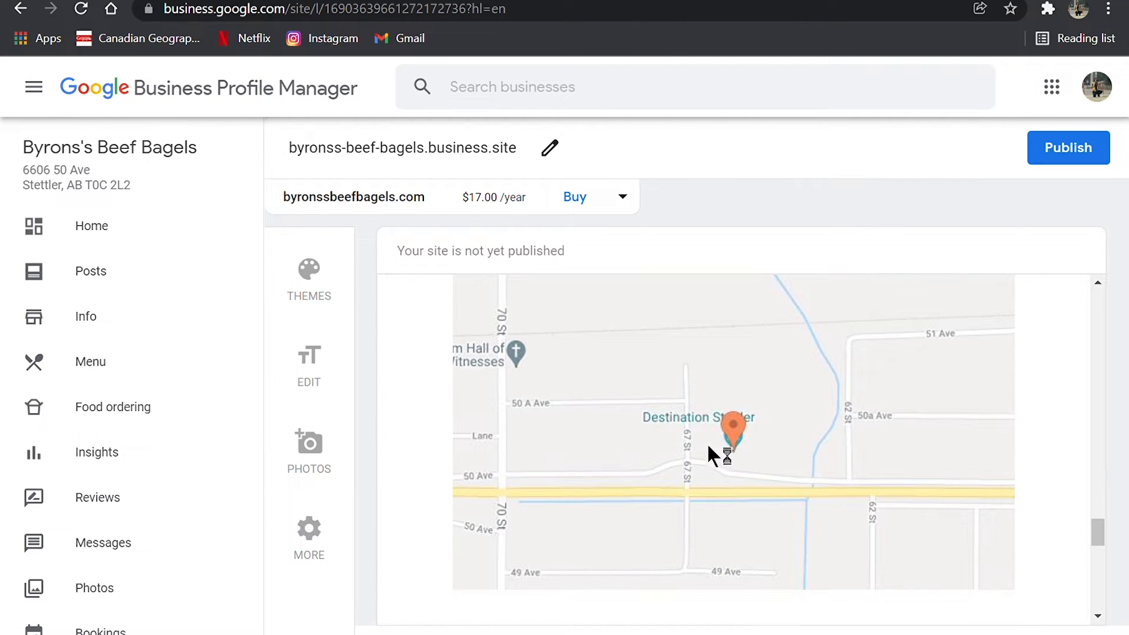
{"action": "scroll", "coordinate": [814, 447], "scroll_direction": "down", "scroll_amount": 5}
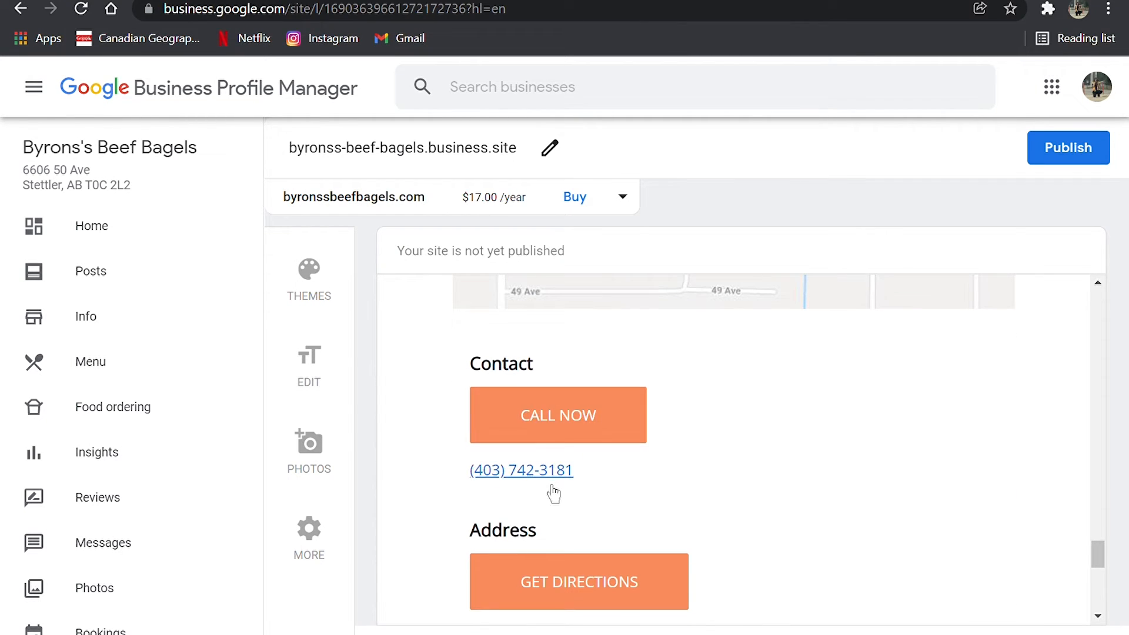
{"action": "scroll", "coordinate": [588, 437], "scroll_direction": "down", "scroll_amount": 4}
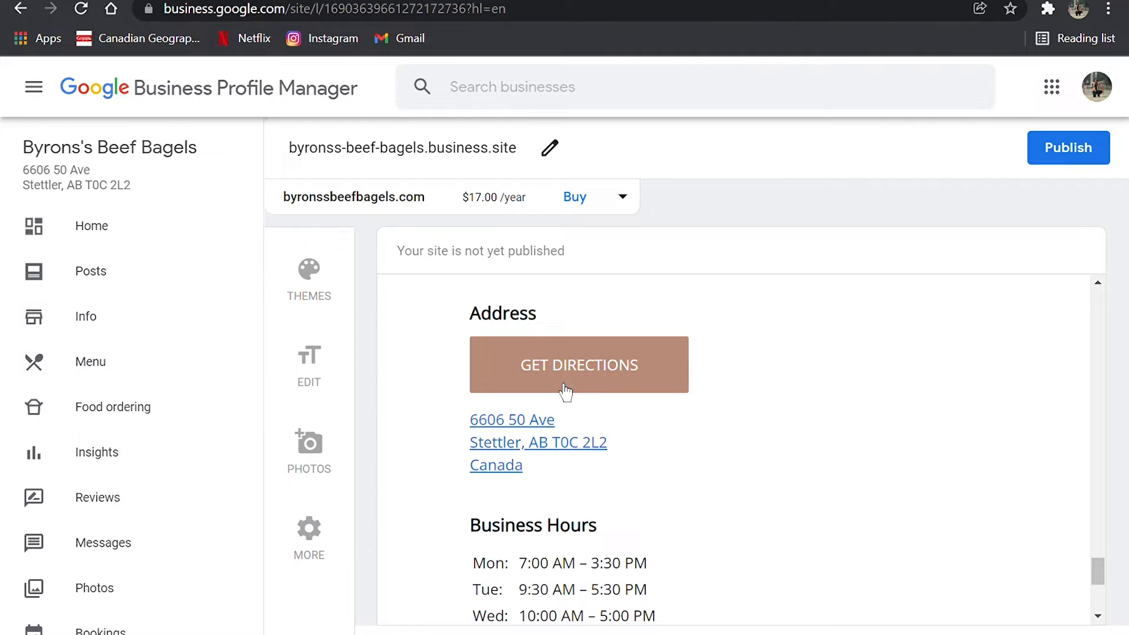
{"action": "scroll", "coordinate": [559, 385], "scroll_direction": "down", "scroll_amount": 2}
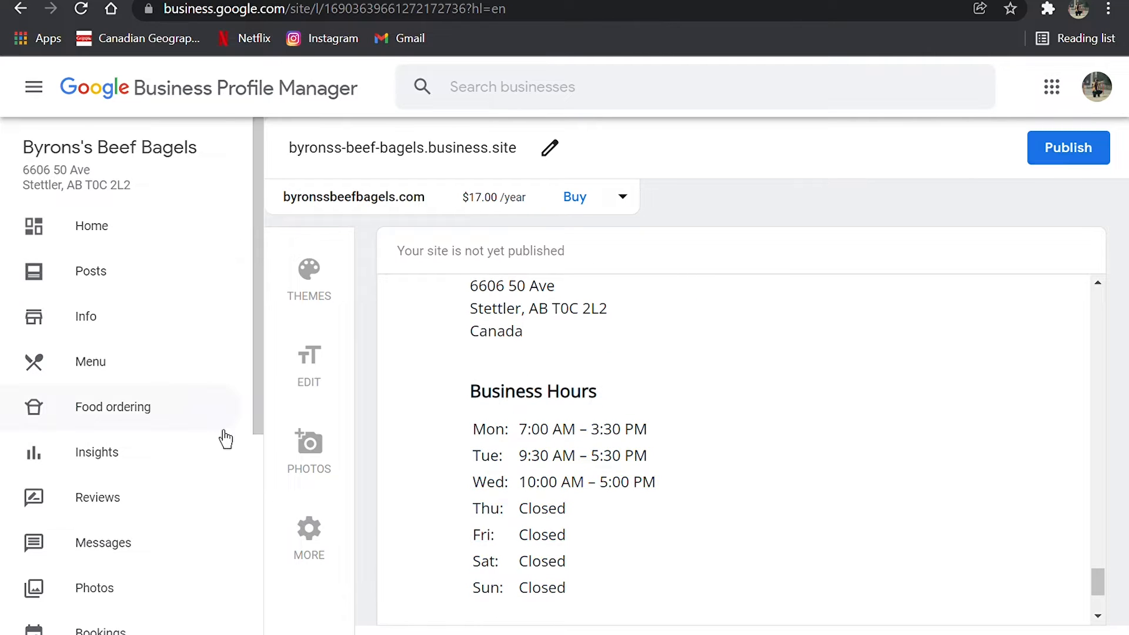
- Set Wednesday's closing time to 5:30 PM in the business profile's hours and apply the change
{"action": "left_click", "coordinate": [121, 325]}
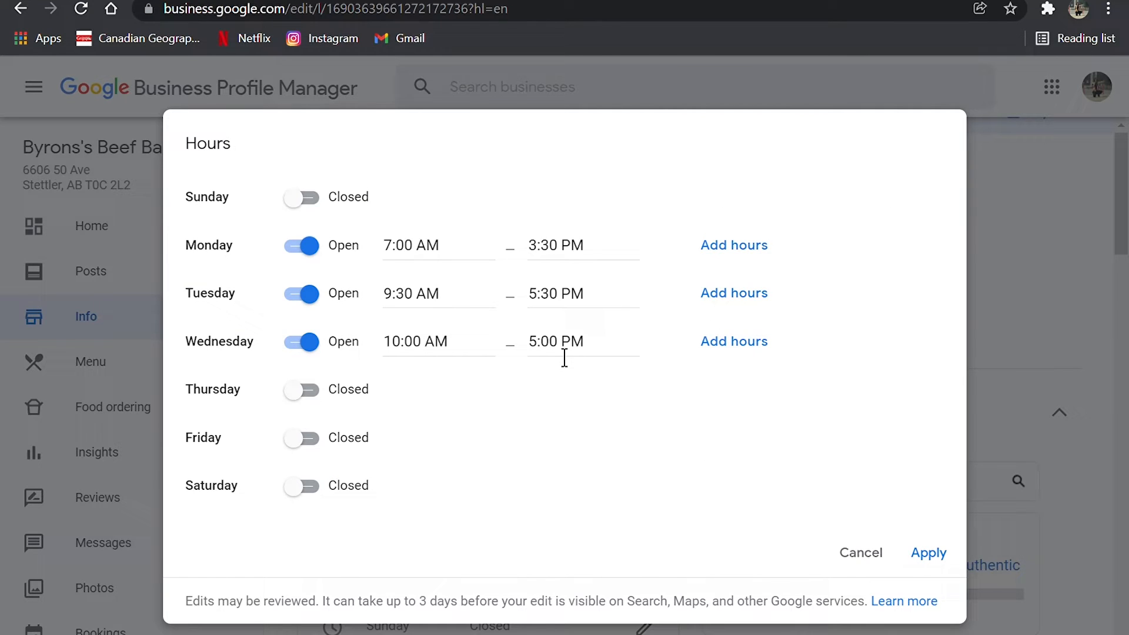
{"action": "left_click", "coordinate": [565, 358]}
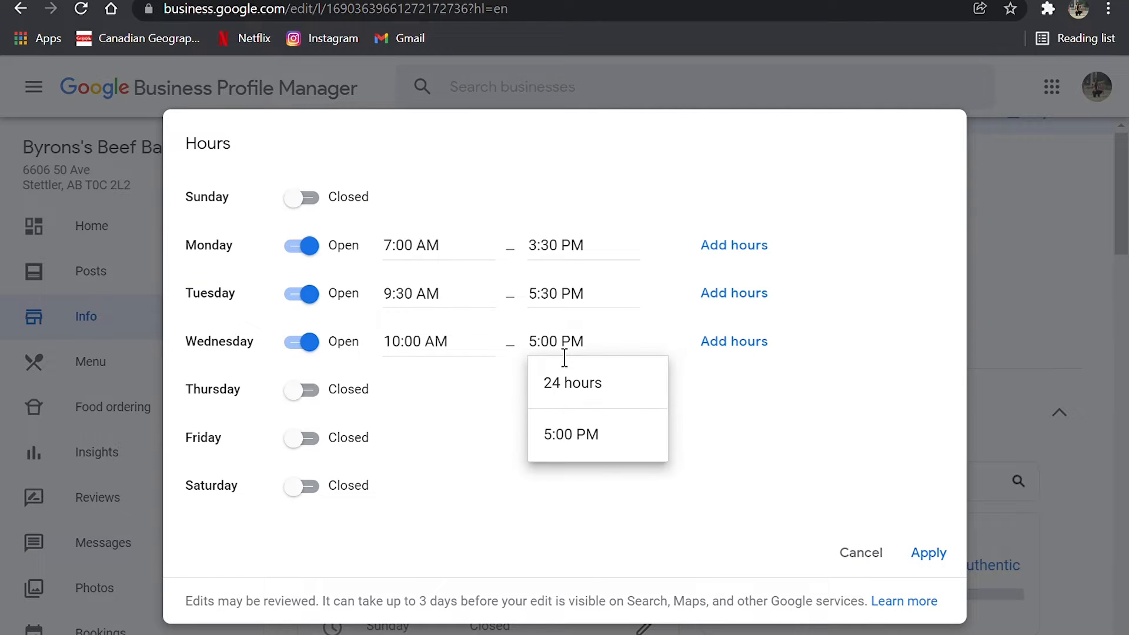
{"action": "key", "text": "BackSpace"}
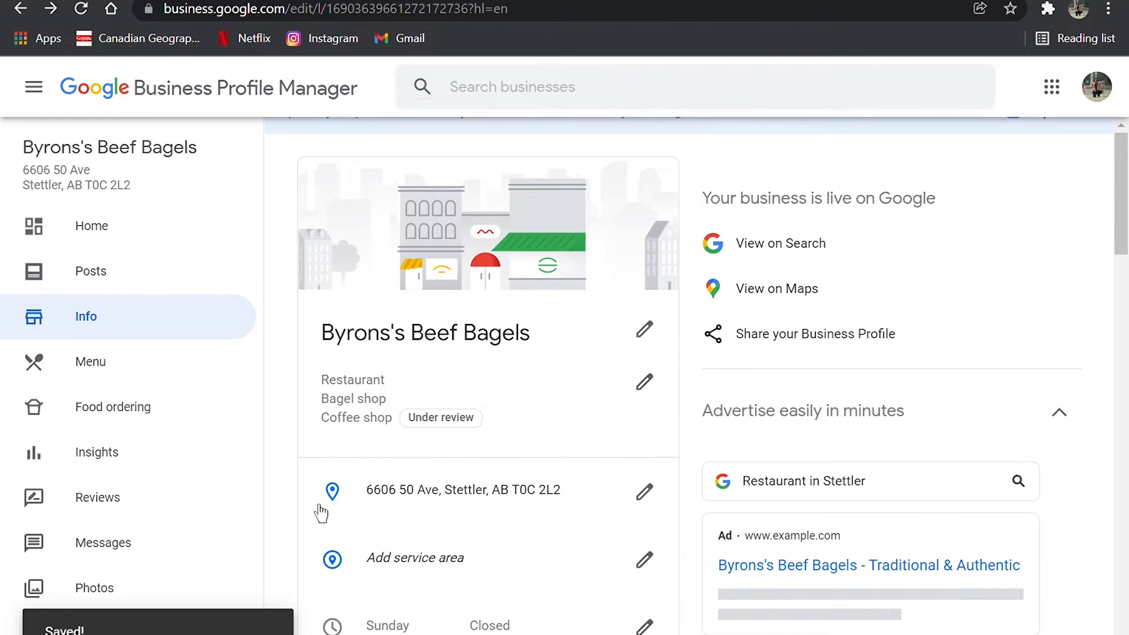
- Return to the website editor and check the Wednesday business hours in the site preview
{"action": "scroll", "coordinate": [121, 474], "scroll_direction": "down", "scroll_amount": 3}
{"action": "scroll", "coordinate": [122, 474], "scroll_direction": "down", "scroll_amount": 1}
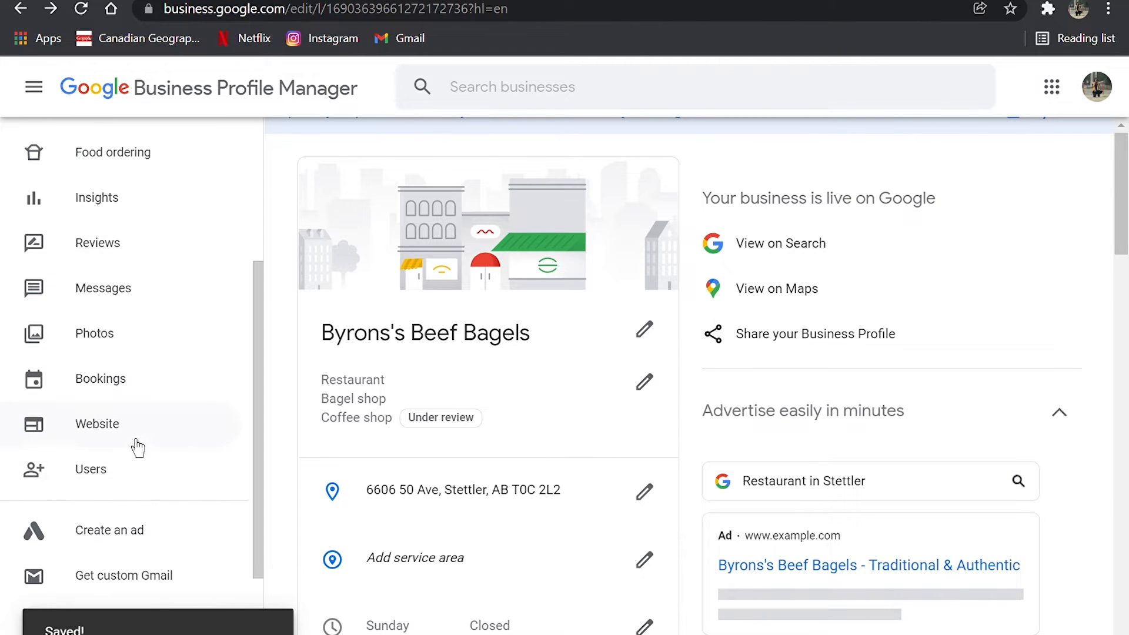
{"action": "left_click", "coordinate": [126, 432]}
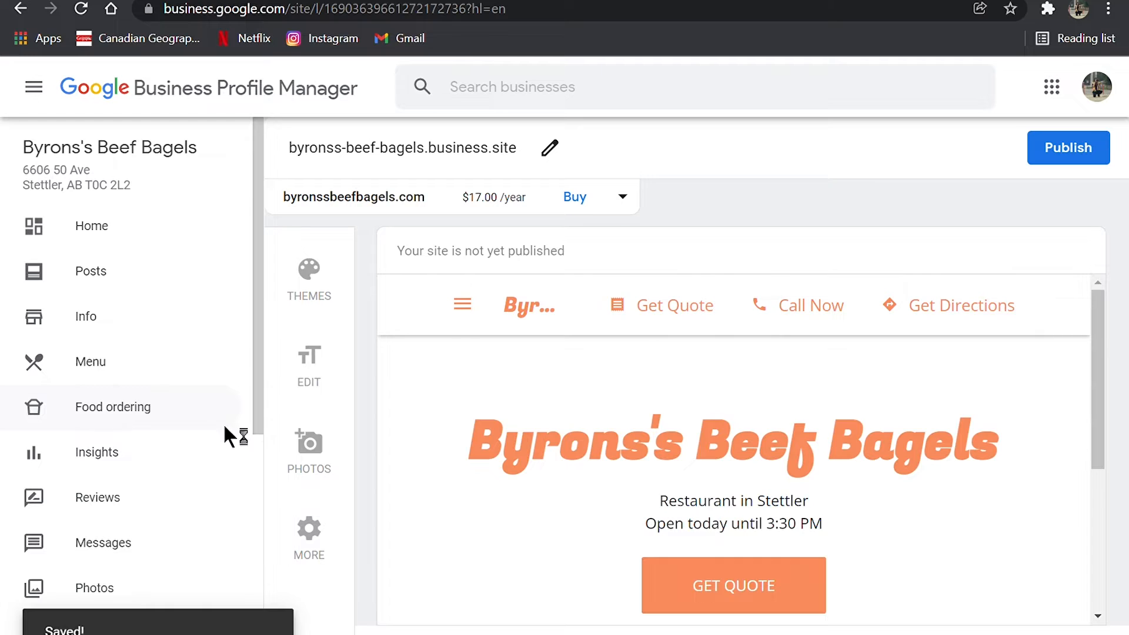
{"action": "scroll", "coordinate": [638, 429], "scroll_direction": "down", "scroll_amount": 10}
{"action": "scroll", "coordinate": [638, 430], "scroll_direction": "down", "scroll_amount": 15}
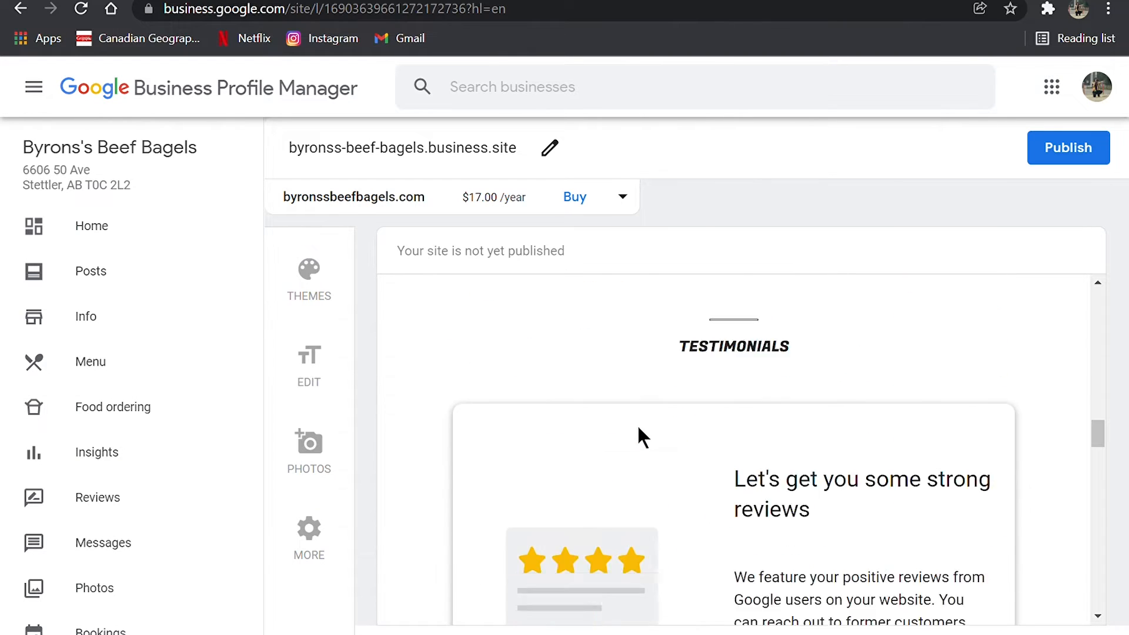
{"action": "scroll", "coordinate": [642, 436], "scroll_direction": "down", "scroll_amount": 3}
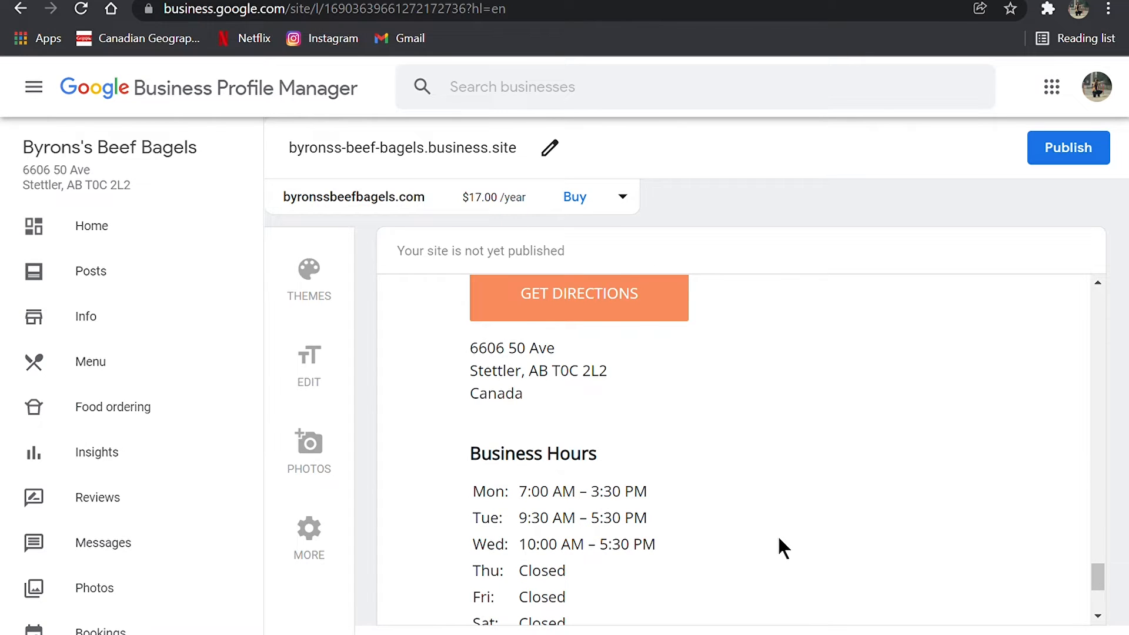
{"action": "scroll", "coordinate": [777, 534], "scroll_direction": "down", "scroll_amount": 4}
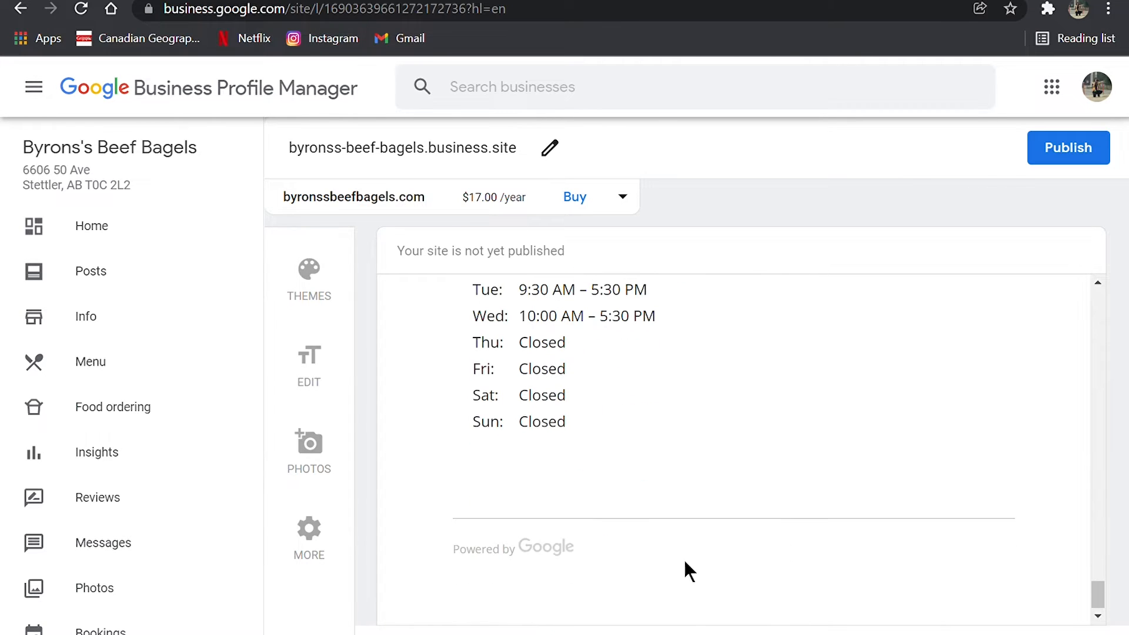
{"action": "scroll", "coordinate": [628, 535], "scroll_direction": "up", "scroll_amount": 15}
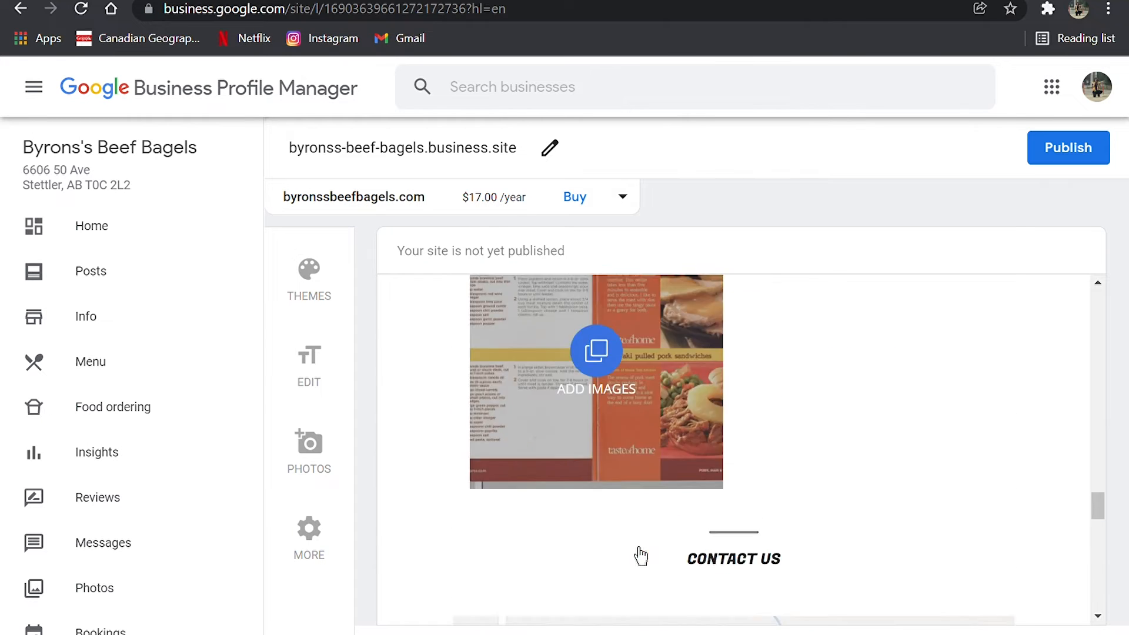
{"action": "scroll", "coordinate": [717, 453], "scroll_direction": "up", "scroll_amount": 10}
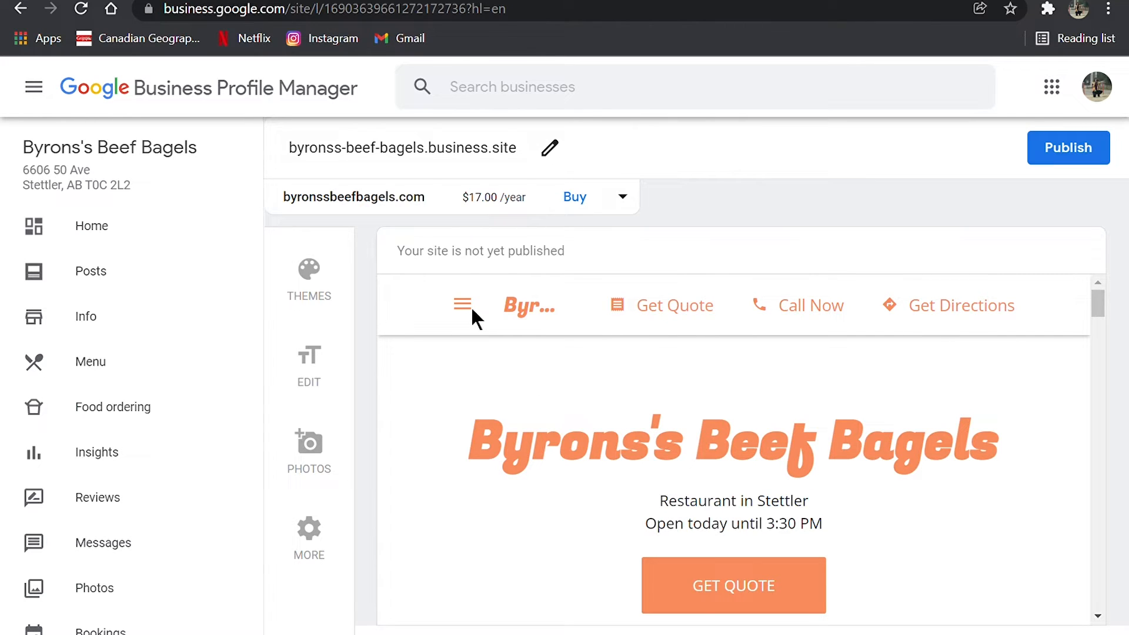
- Browse the available website themes and select the Goldcrest theme
{"action": "left_click", "coordinate": [307, 360]}
{"action": "left_click", "coordinate": [326, 270]}
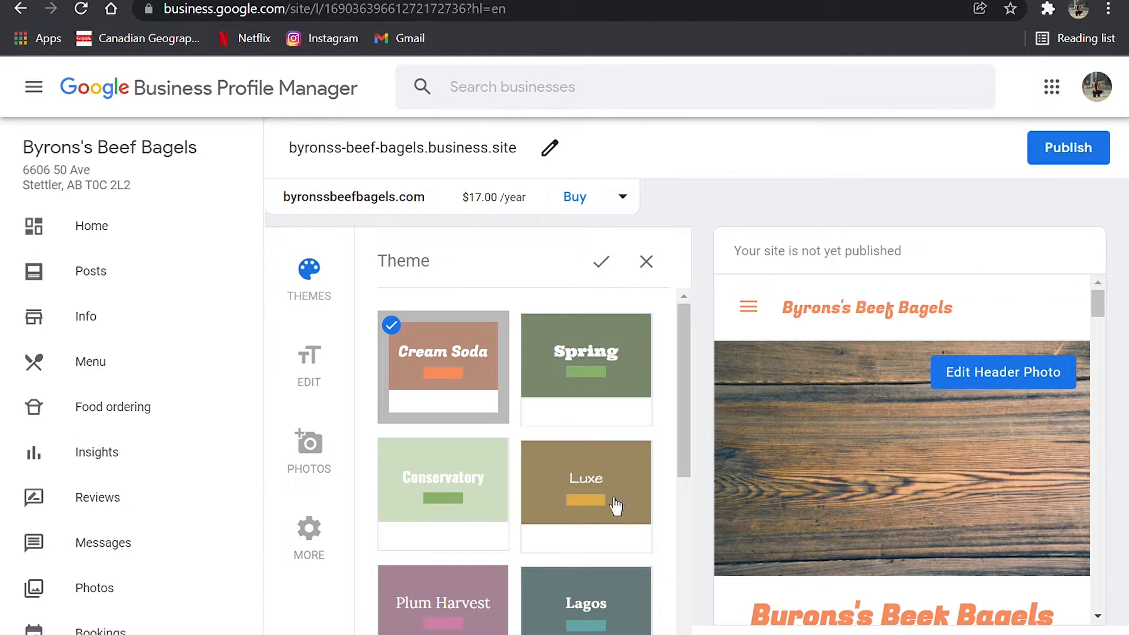
{"action": "scroll", "coordinate": [456, 496], "scroll_direction": "down", "scroll_amount": 3}
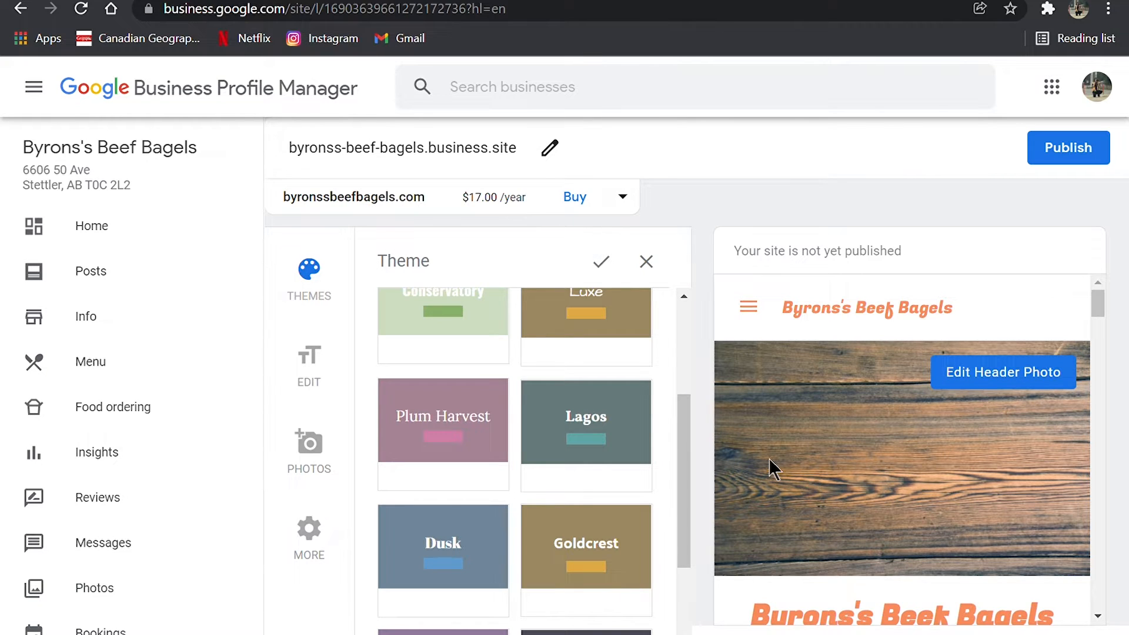
{"action": "scroll", "coordinate": [588, 419], "scroll_direction": "down", "scroll_amount": 2}
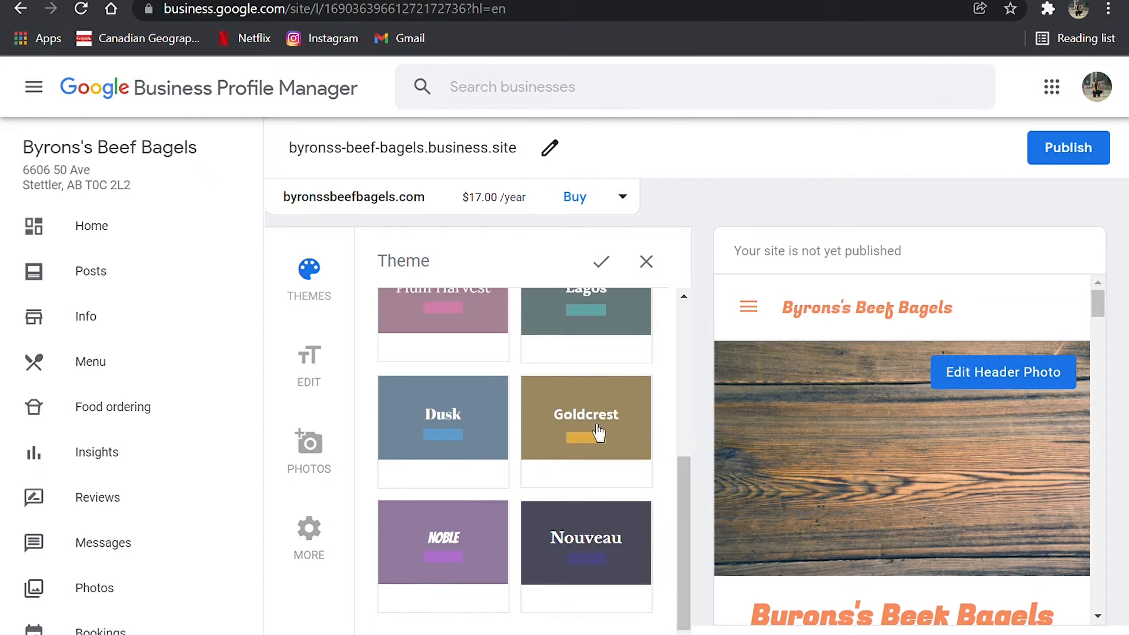
{"action": "left_click", "coordinate": [599, 433]}
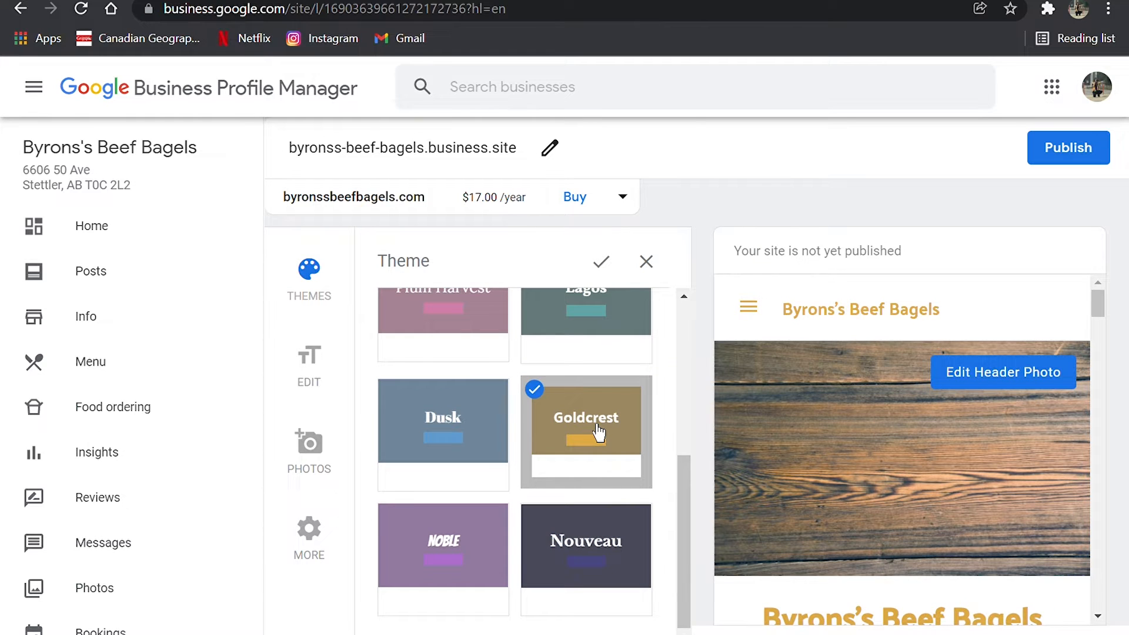
- Review how the selected theme looks across the updates, menu, testimonials and gallery sections of the site preview
{"action": "scroll", "coordinate": [812, 526], "scroll_direction": "down", "scroll_amount": 10}
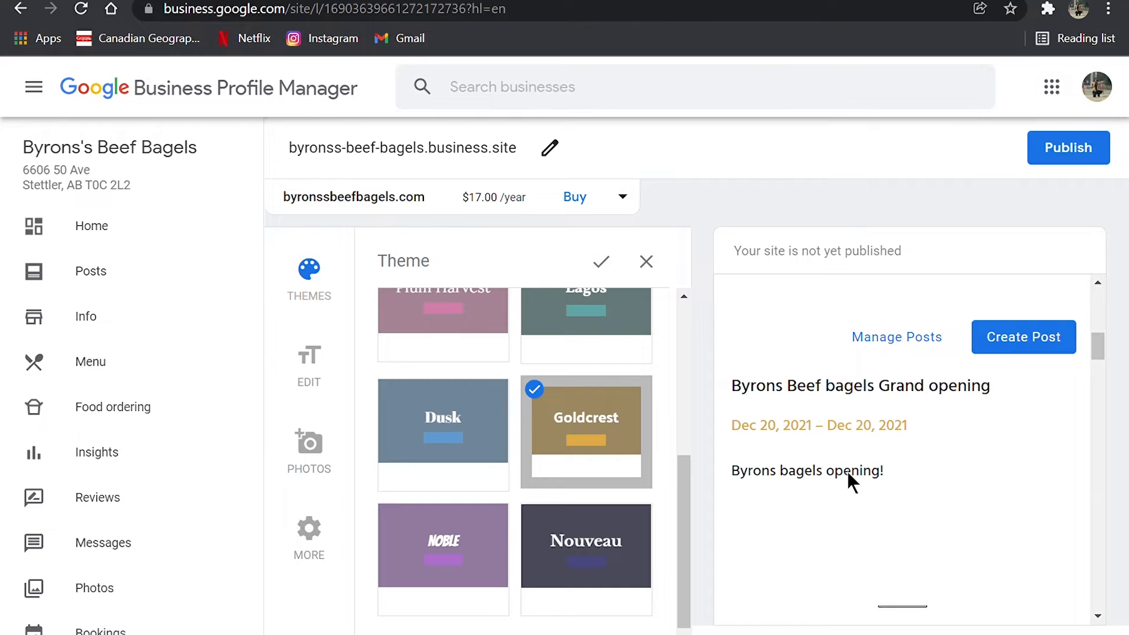
{"action": "scroll", "coordinate": [846, 476], "scroll_direction": "up", "scroll_amount": 1}
{"action": "scroll", "coordinate": [846, 476], "scroll_direction": "down", "scroll_amount": 8}
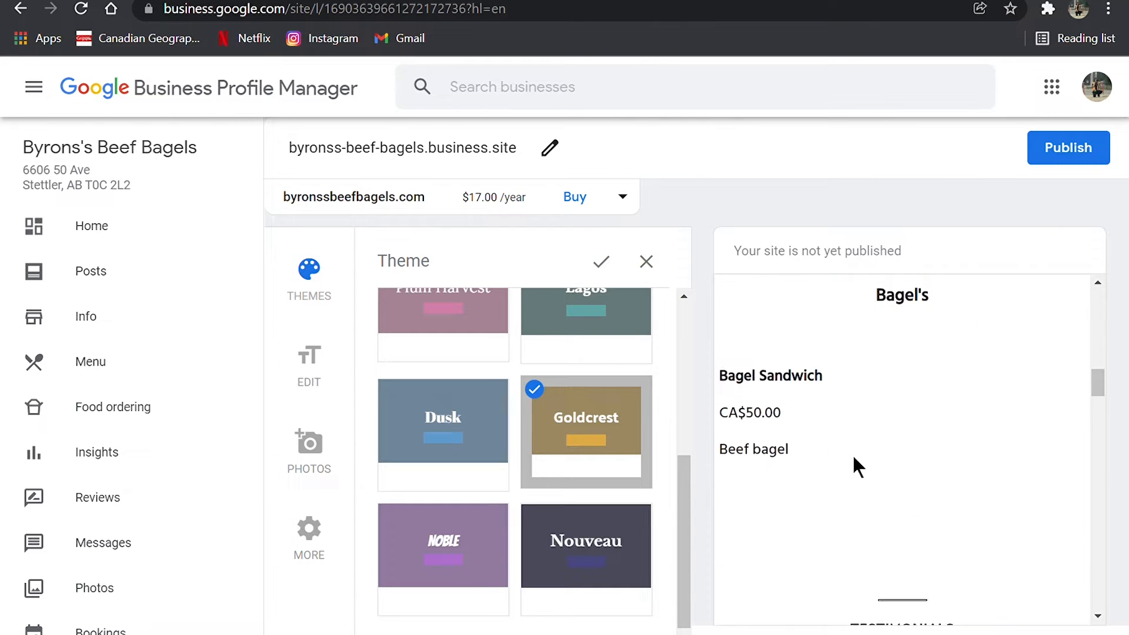
{"action": "scroll", "coordinate": [852, 461], "scroll_direction": "down", "scroll_amount": 2}
{"action": "scroll", "coordinate": [886, 506], "scroll_direction": "down", "scroll_amount": 3}
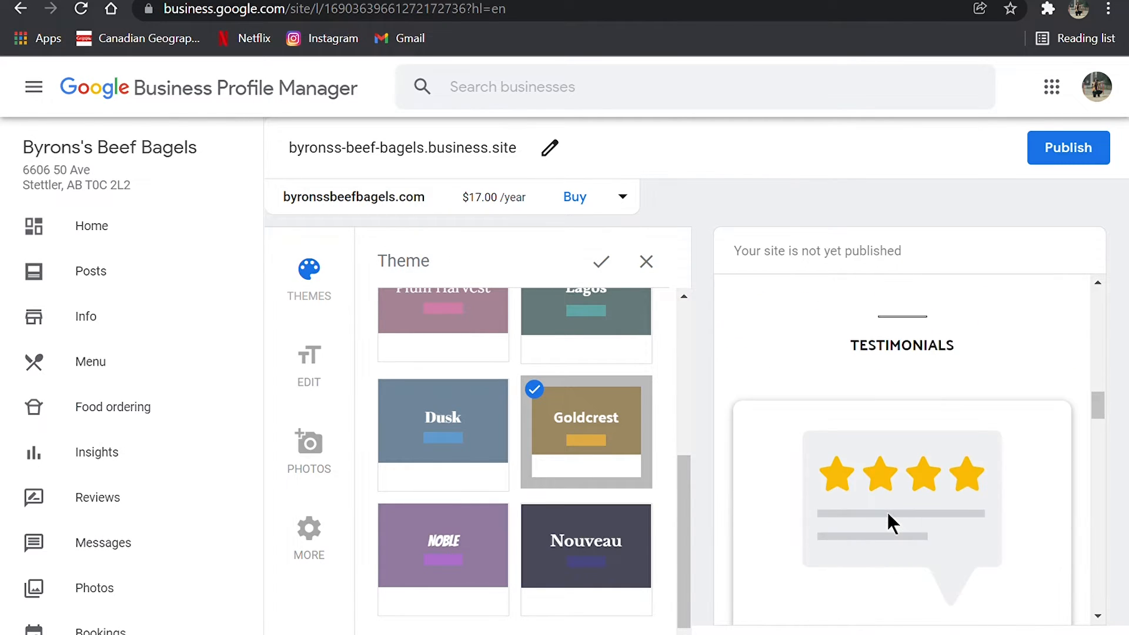
{"action": "scroll", "coordinate": [886, 510], "scroll_direction": "down", "scroll_amount": 8}
{"action": "scroll", "coordinate": [509, 503], "scroll_direction": "down", "scroll_amount": 1}
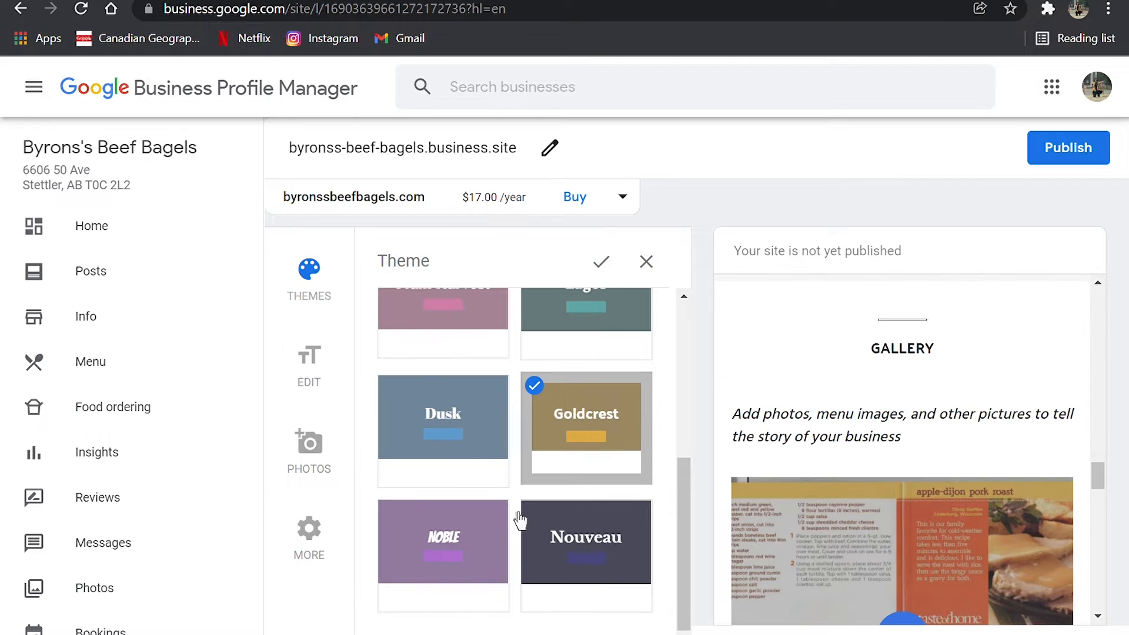
- Open the website's text and button settings and set the primary button to Find Table
{"action": "key", "text": "alt+Left"}
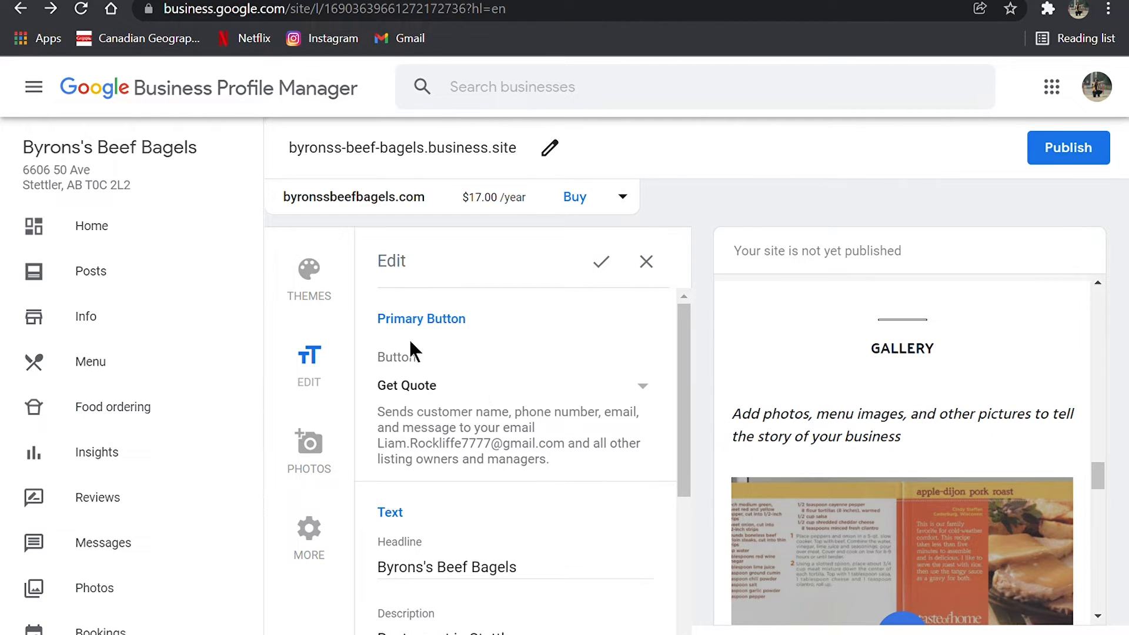
{"action": "left_click", "coordinate": [479, 406]}
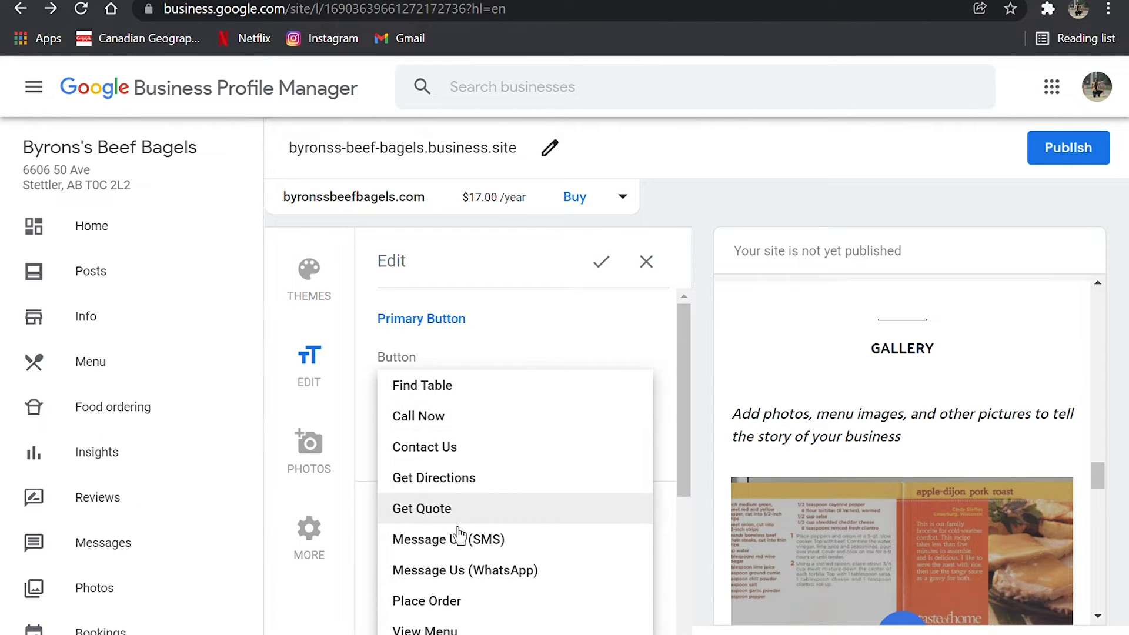
{"action": "left_click", "coordinate": [521, 404]}
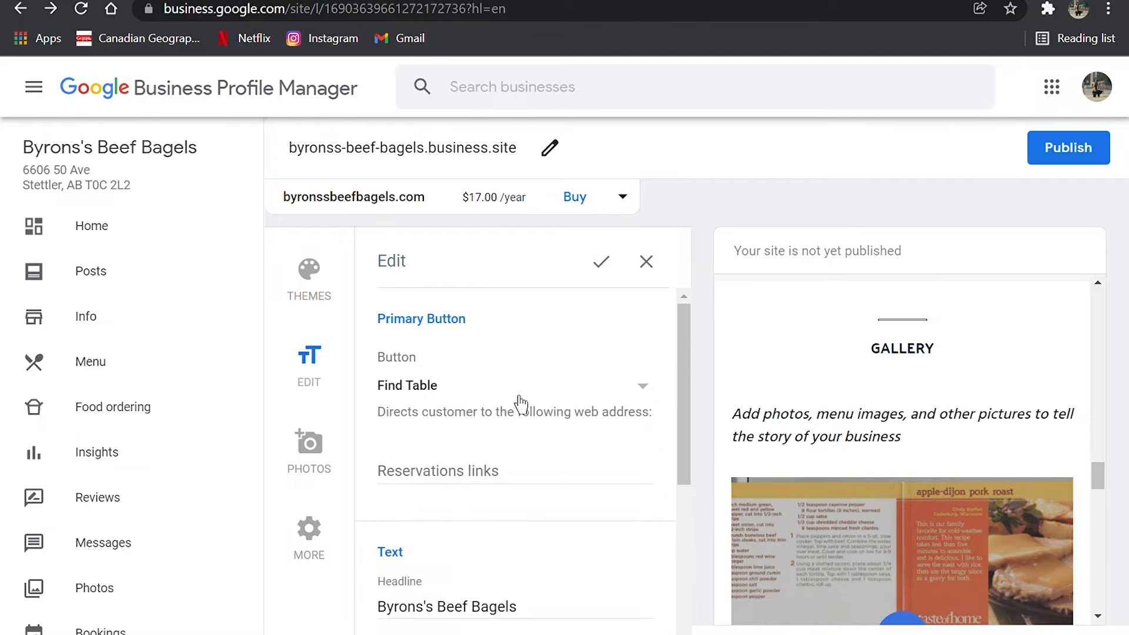
{"action": "scroll", "coordinate": [499, 405], "scroll_direction": "down", "scroll_amount": 1}
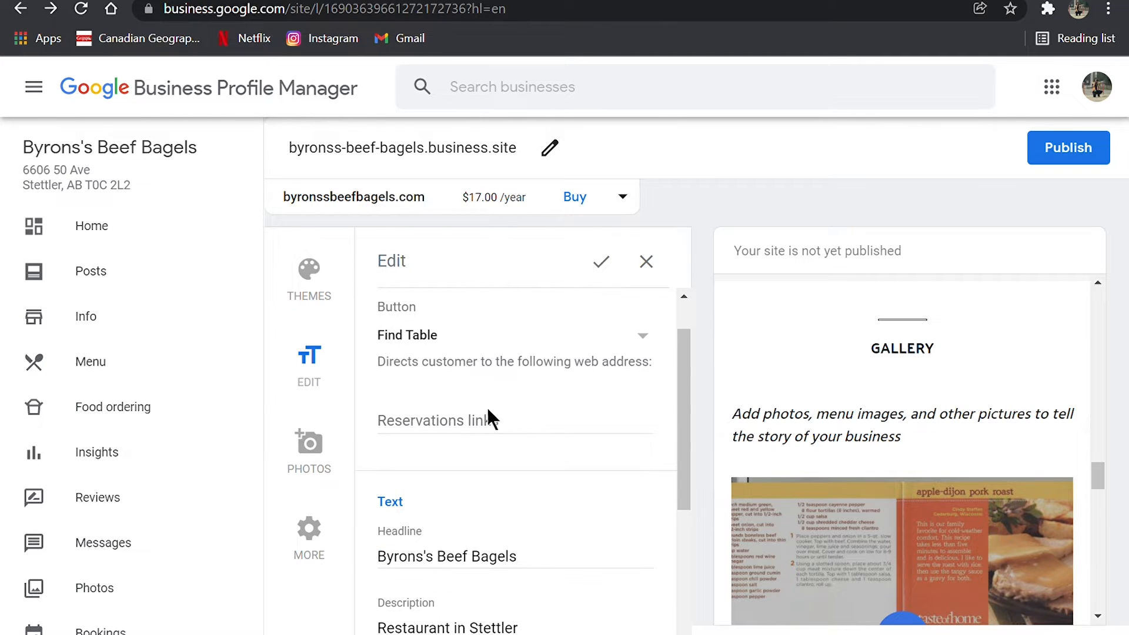
{"action": "left_click", "coordinate": [512, 439]}
{"action": "type", "text": "www.stett"}
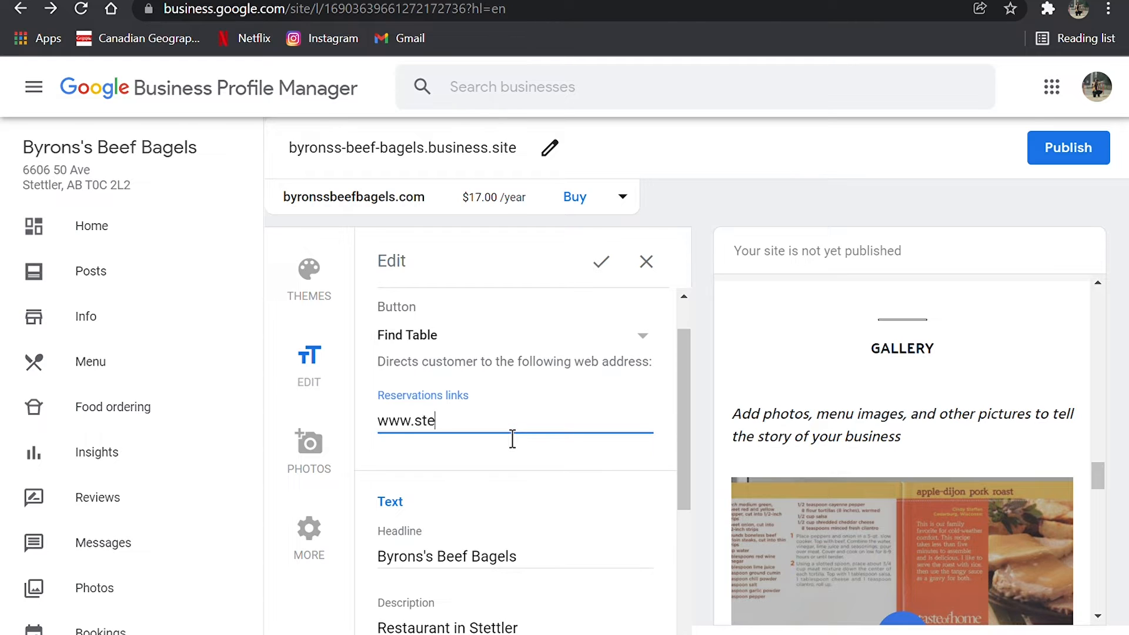
{"action": "type", "text": "lerboardoftrade"}
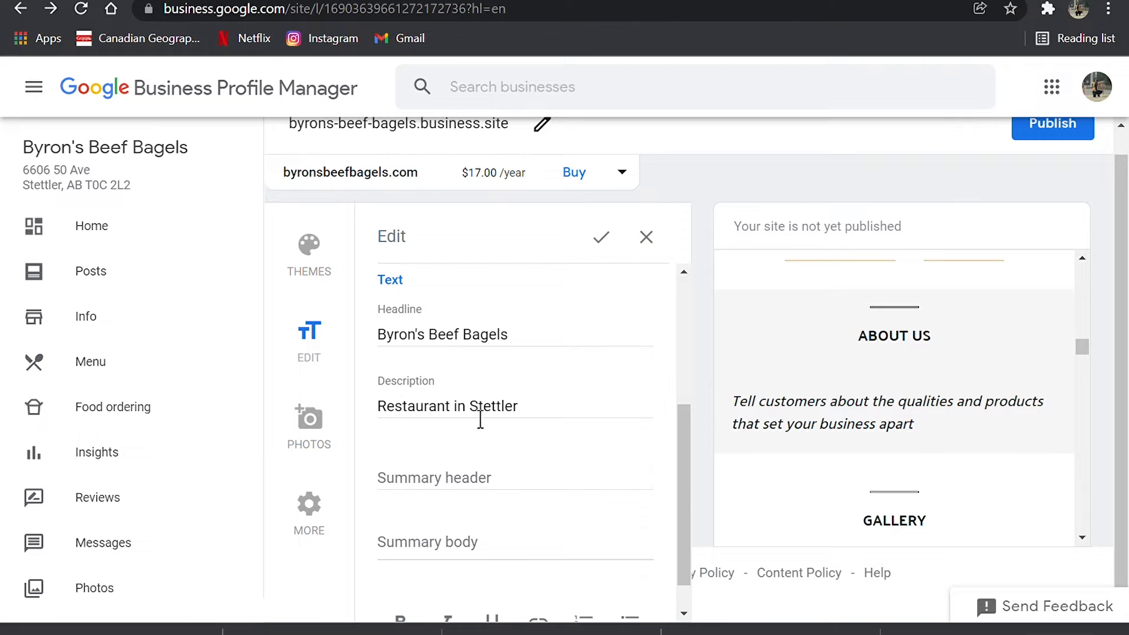
- Fill in the summary header with "Better Than Store Bought!" and the summary body with "Nothing like em'!"
{"action": "left_click", "coordinate": [485, 495]}
{"action": "type", "text": "Better Than Store Bought!"}
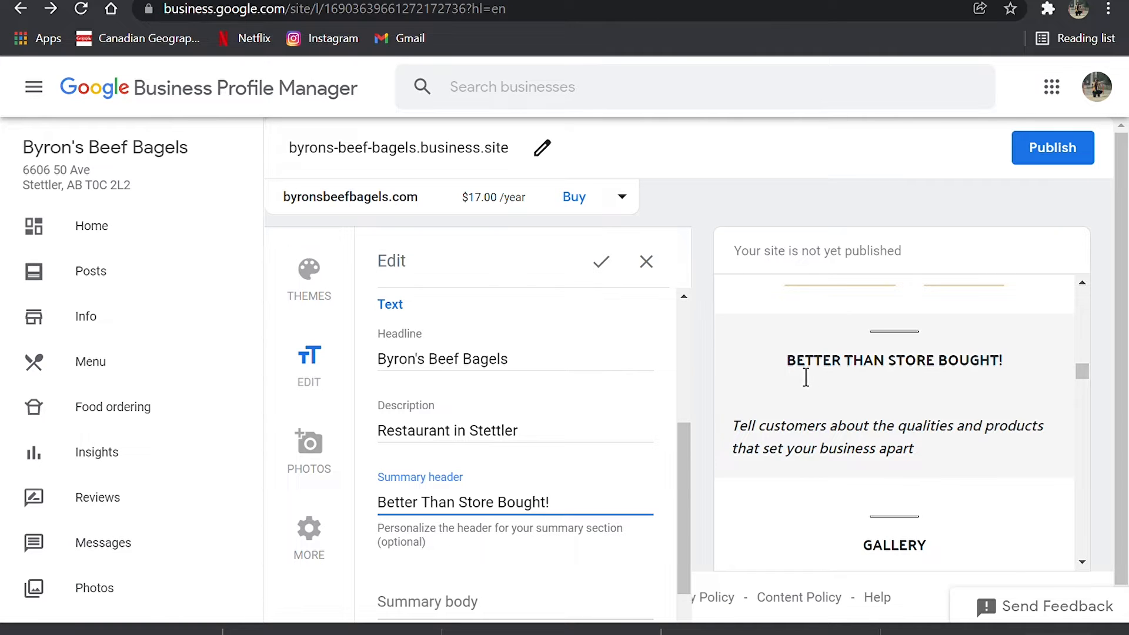
{"action": "scroll", "coordinate": [452, 553], "scroll_direction": "down", "scroll_amount": 1}
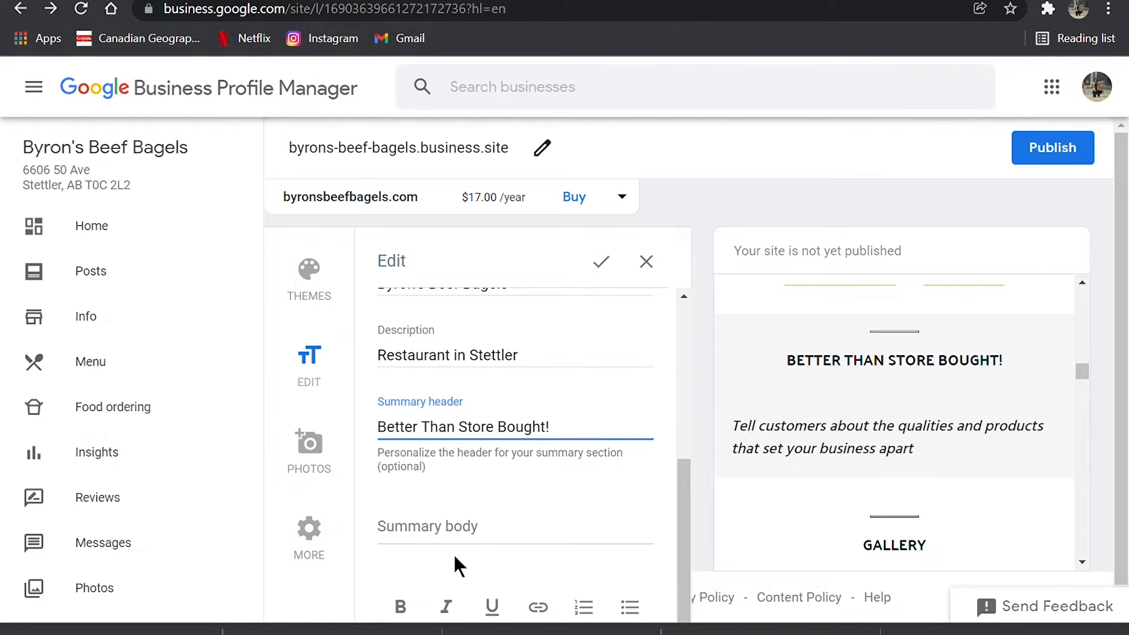
{"action": "left_click", "coordinate": [487, 524]}
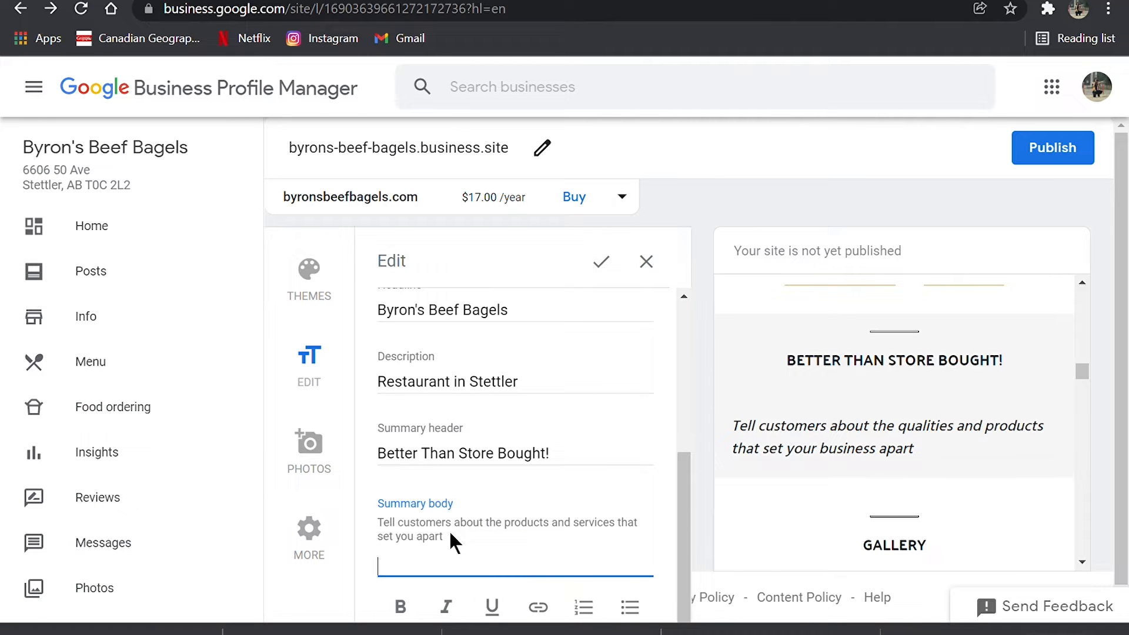
{"action": "type", "text": "Nothing like em'!"}
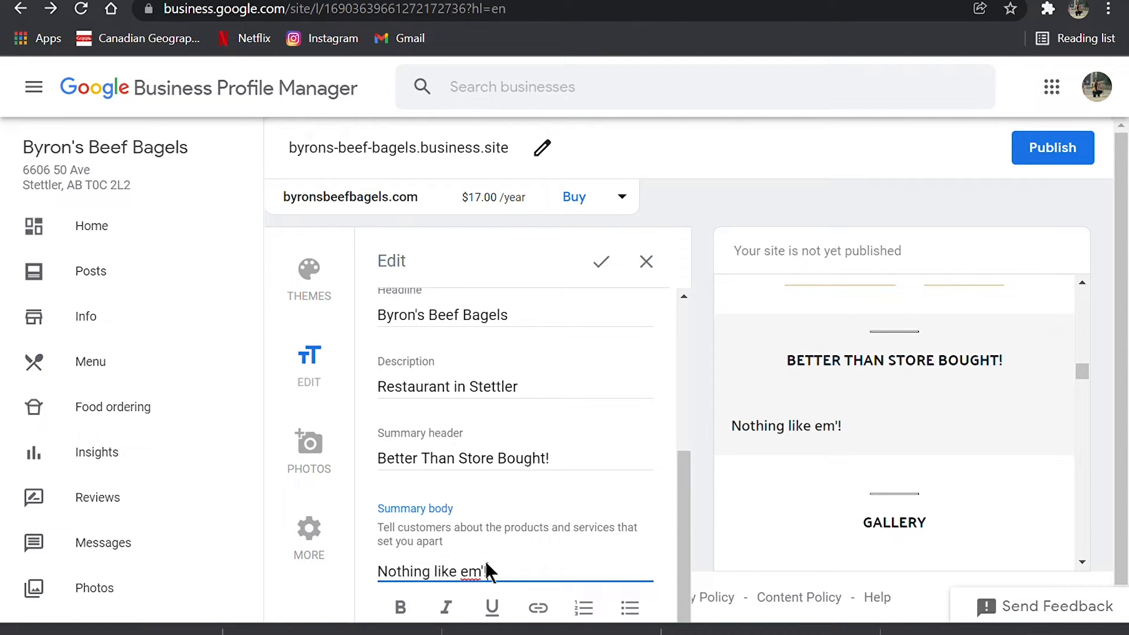
- Format the whole summary body text as bold, italic and underlined
{"action": "left_click_drag", "start_coordinate": [503, 582], "coordinate": [336, 565]}
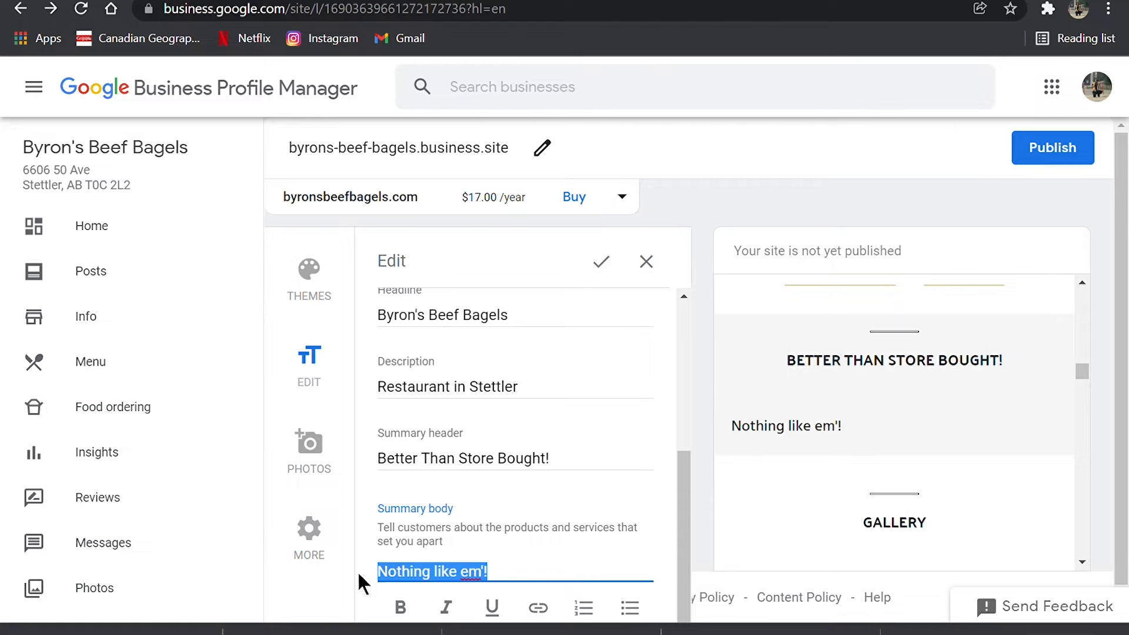
{"action": "left_click", "coordinate": [411, 614]}
{"action": "left_click", "coordinate": [448, 608]}
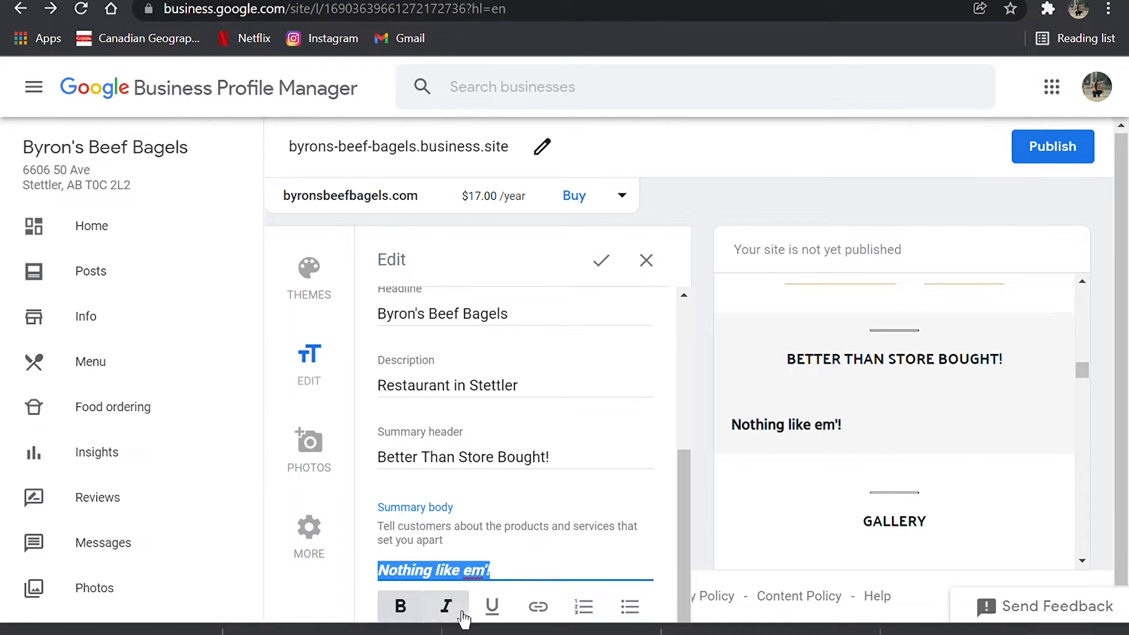
{"action": "left_click", "coordinate": [494, 616]}
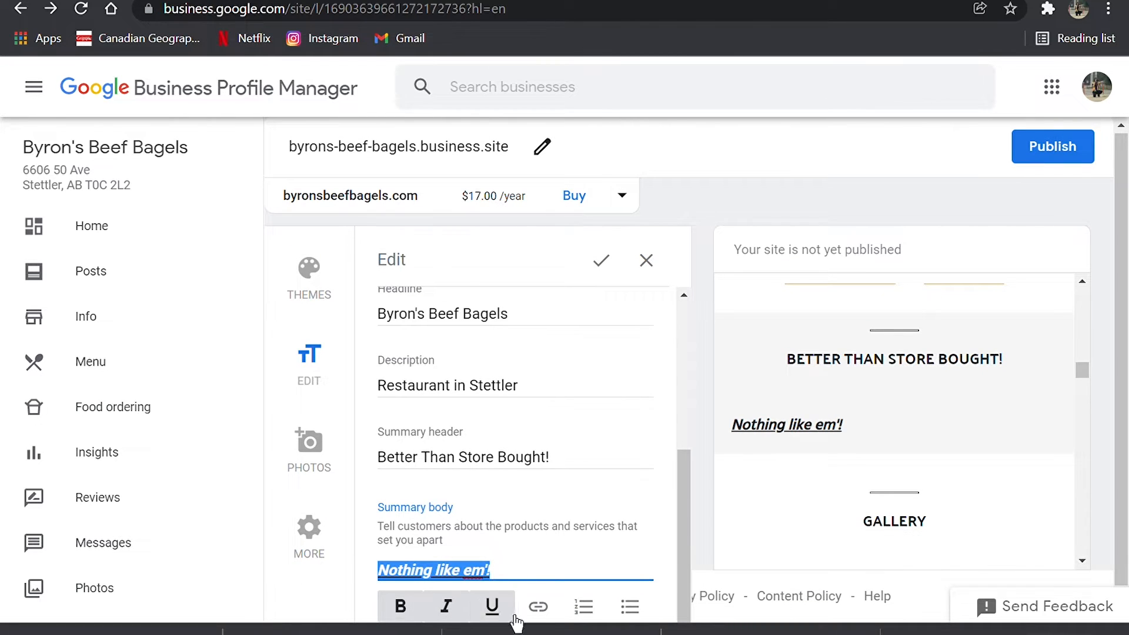
- Try the link, numbered list and bulleted list options on the summary body text
{"action": "left_click", "coordinate": [551, 613]}
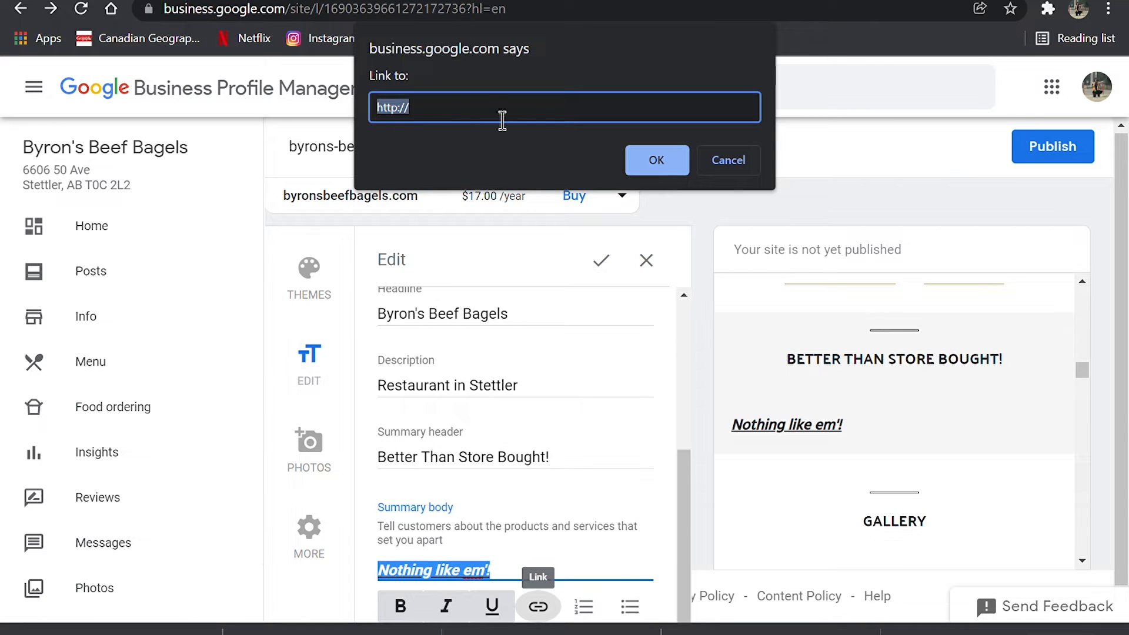
{"action": "left_click", "coordinate": [731, 160]}
{"action": "left_click", "coordinate": [584, 606]}
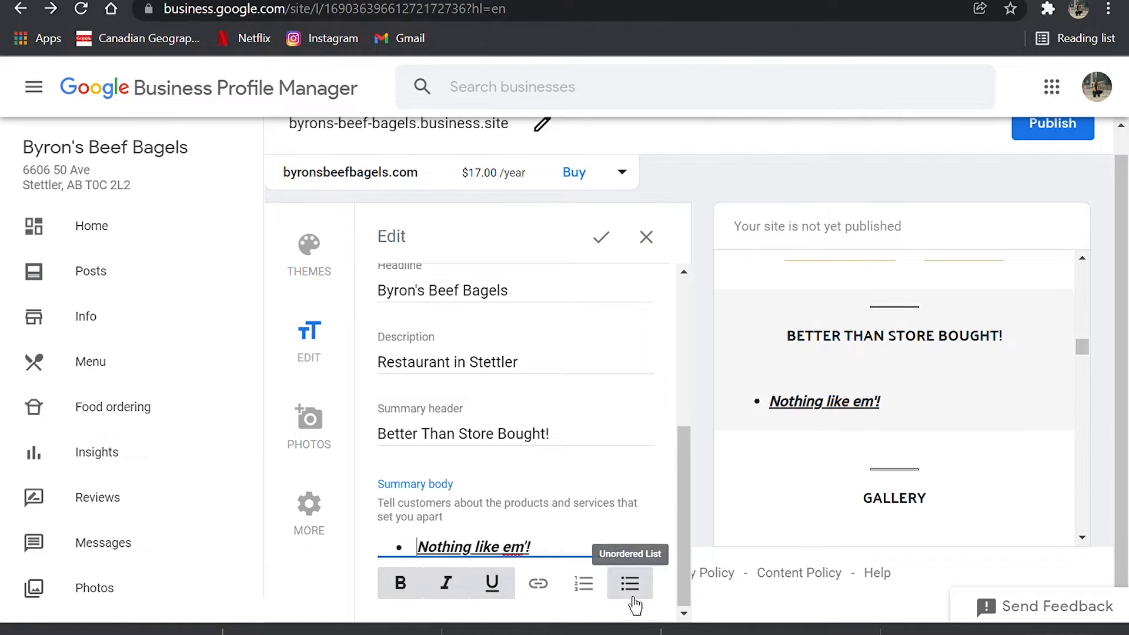
{"action": "left_click", "coordinate": [632, 596]}
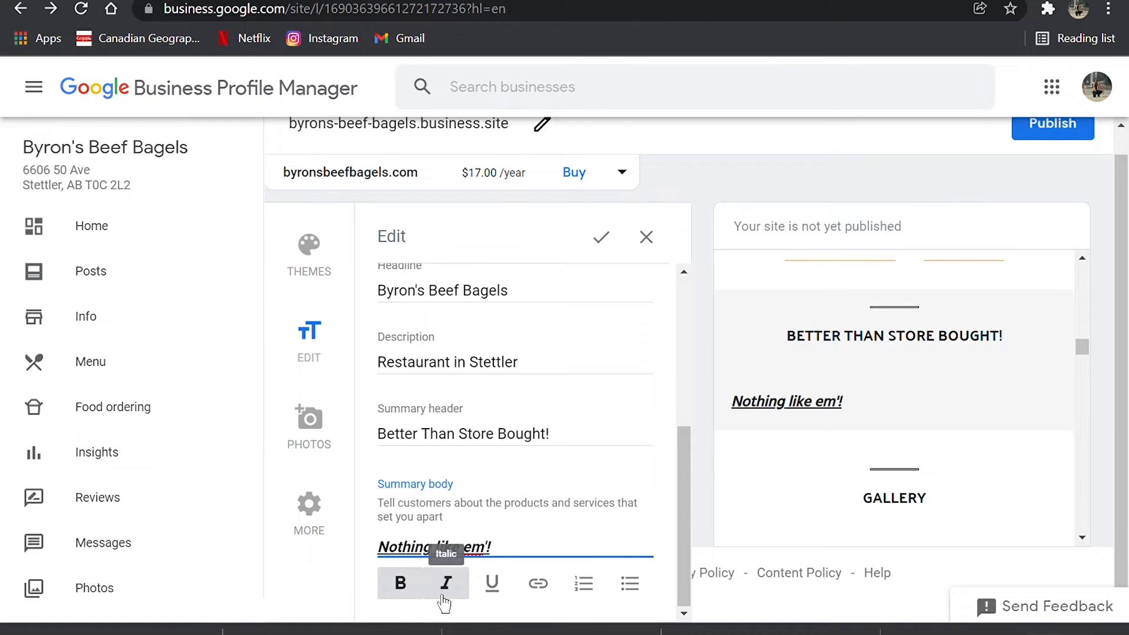
{"action": "left_click", "coordinate": [443, 597]}
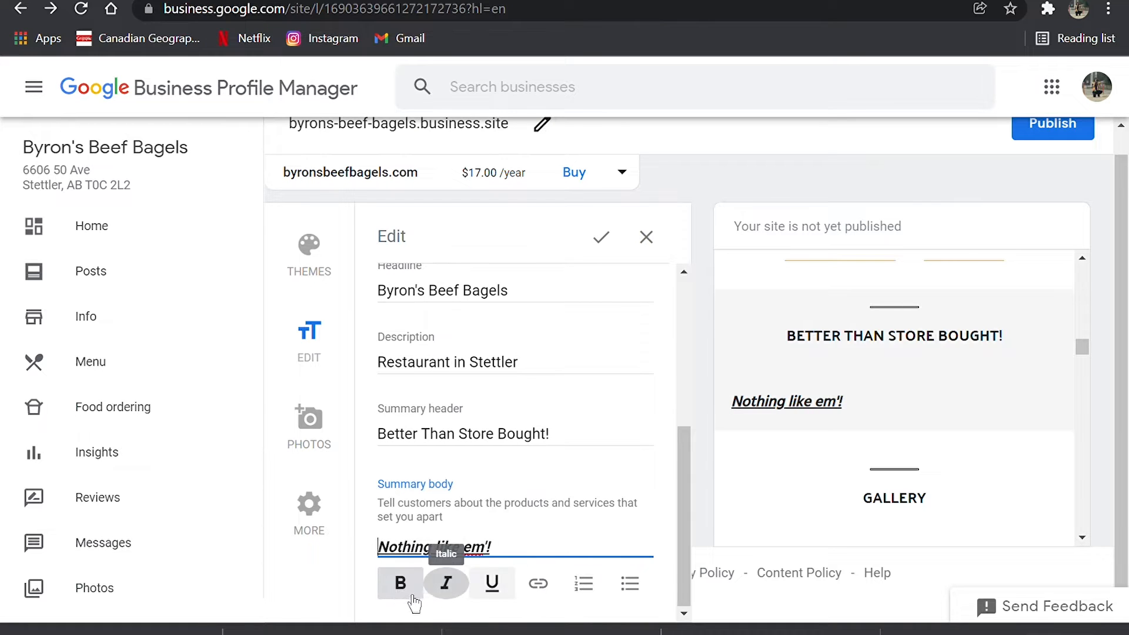
{"action": "left_click", "coordinate": [463, 592]}
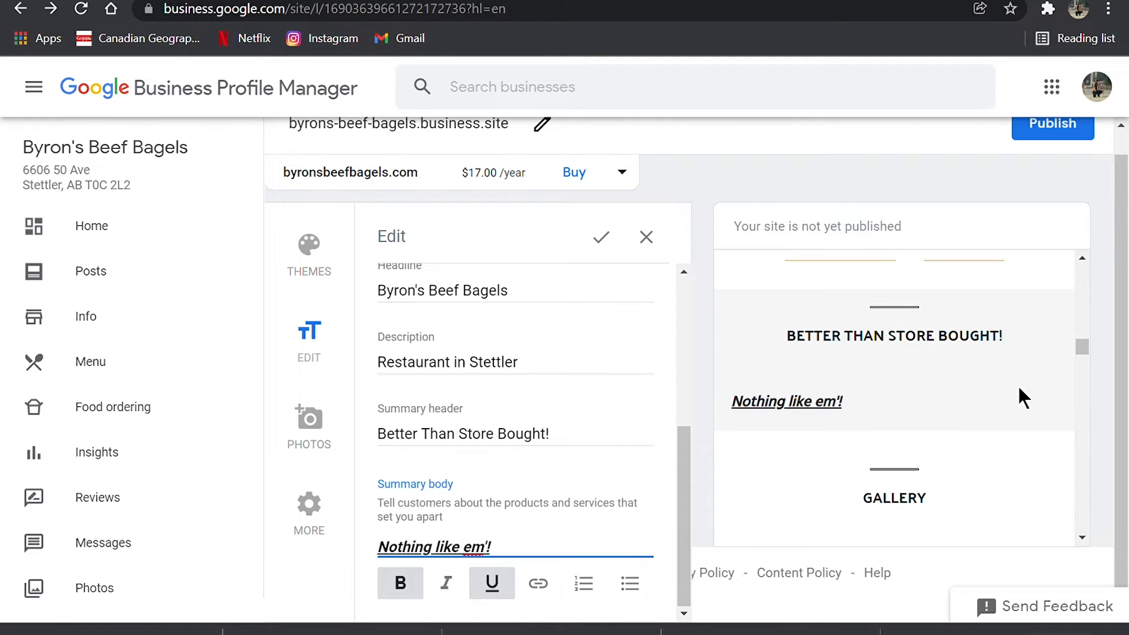
- Check the Find Table button in the site preview and save the website text edits
{"action": "left_click", "coordinate": [649, 236]}
{"action": "left_click", "coordinate": [660, 386]}
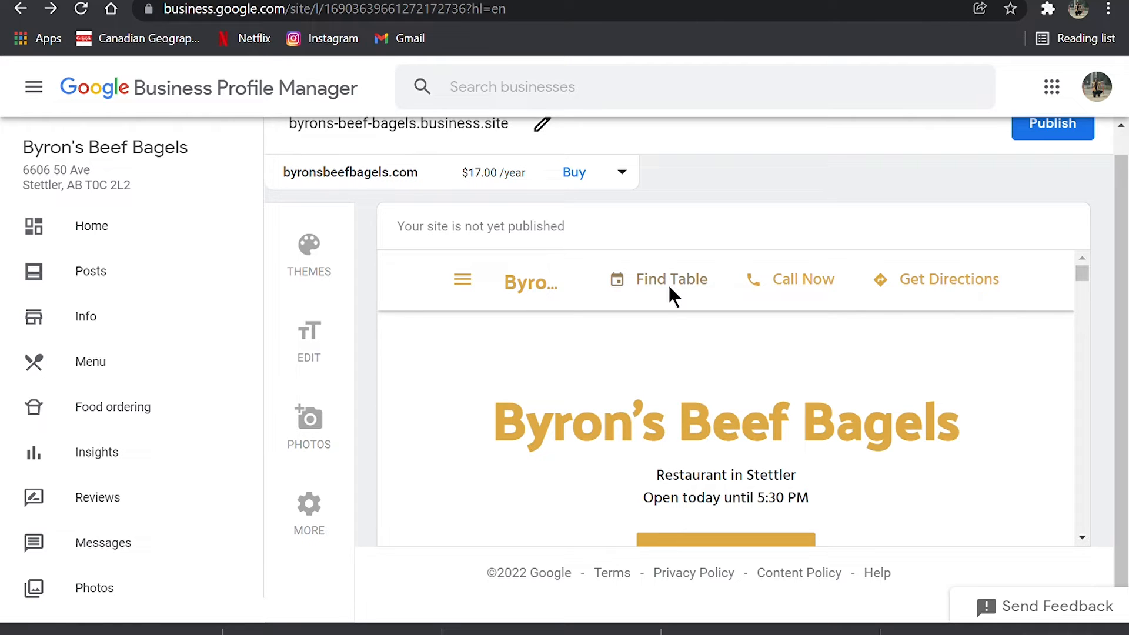
{"action": "scroll", "coordinate": [764, 441], "scroll_direction": "down", "scroll_amount": 1}
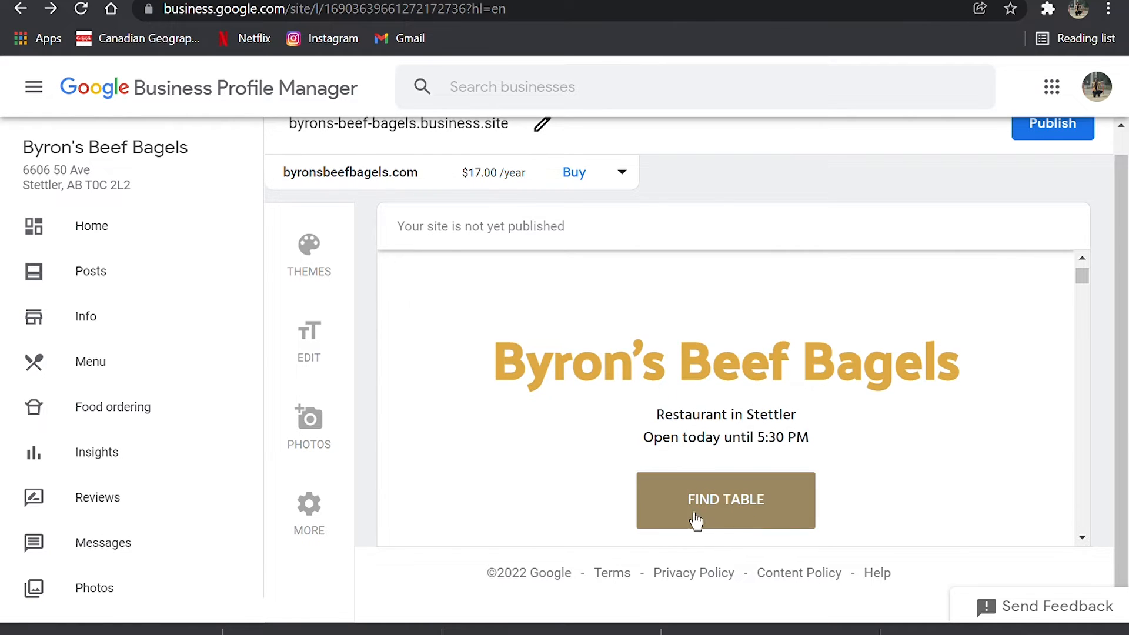
{"action": "left_click", "coordinate": [336, 351]}
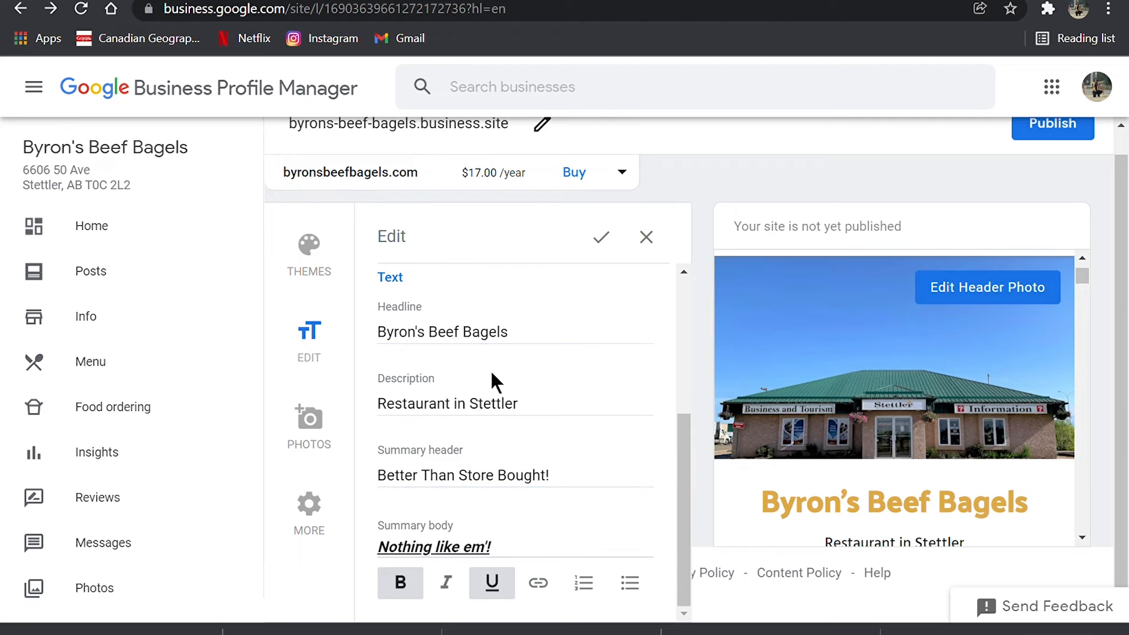
{"action": "scroll", "coordinate": [495, 373], "scroll_direction": "up", "scroll_amount": 5}
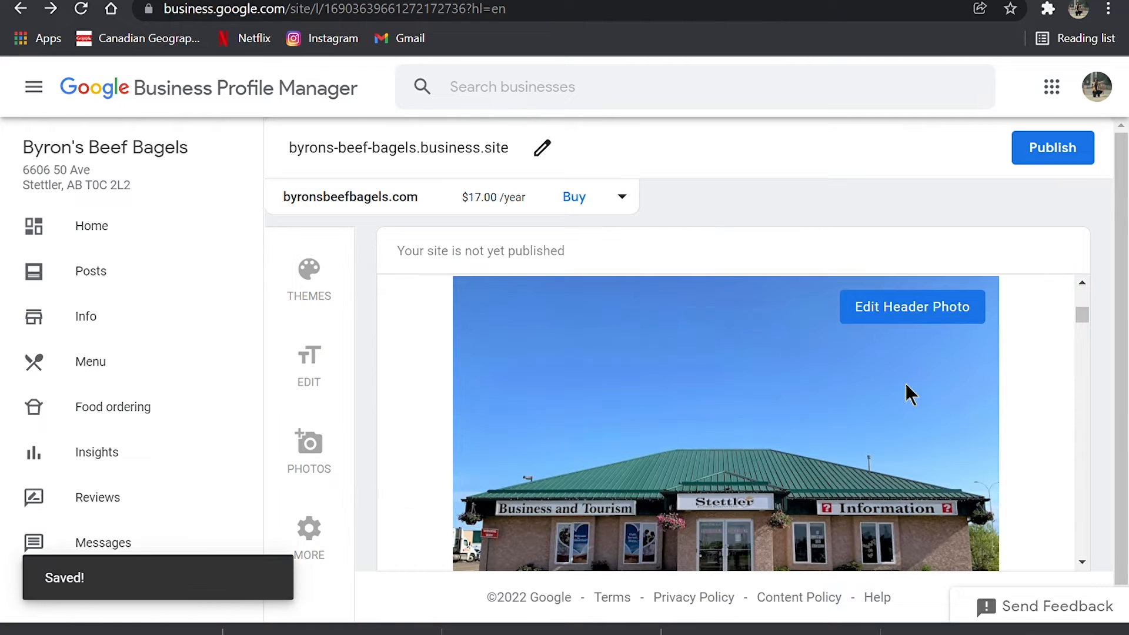
- Review the header photo, posts, menu, testimonials, summary and gallery sections in the site preview
{"action": "scroll", "coordinate": [88, 471], "scroll_direction": "down", "scroll_amount": 2}
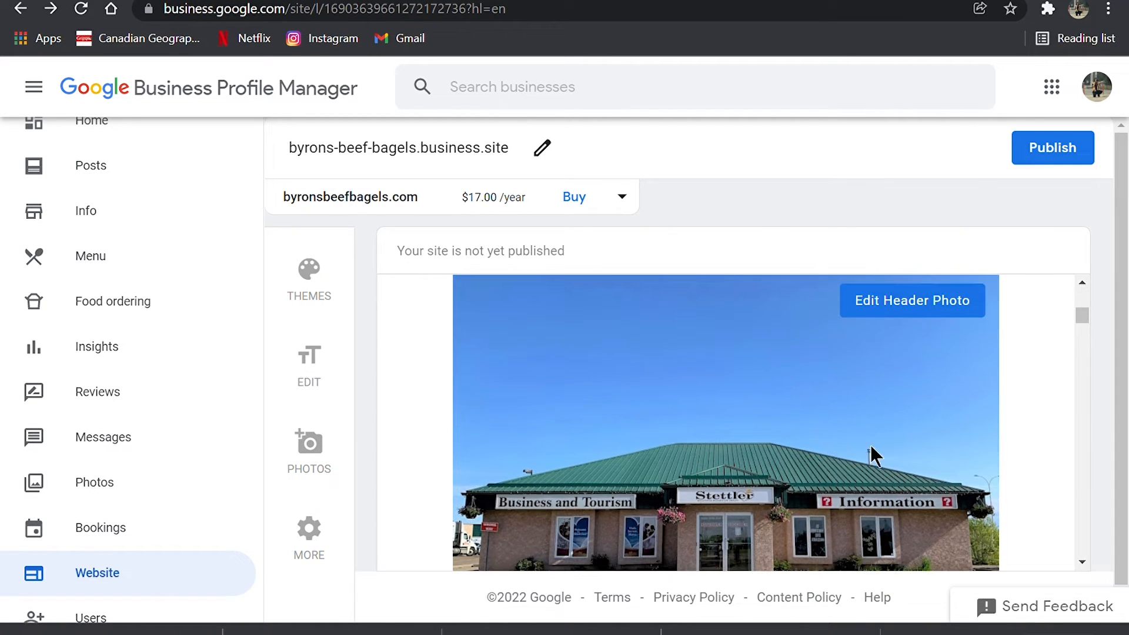
{"action": "scroll", "coordinate": [871, 455], "scroll_direction": "down", "scroll_amount": 10}
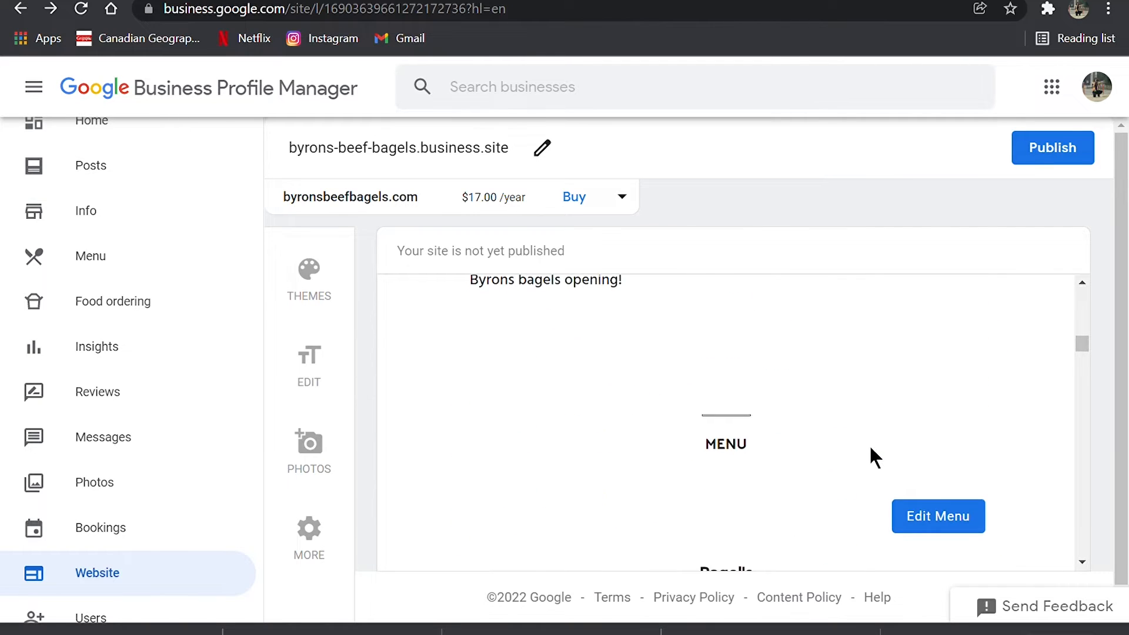
{"action": "scroll", "coordinate": [871, 448], "scroll_direction": "down", "scroll_amount": 10}
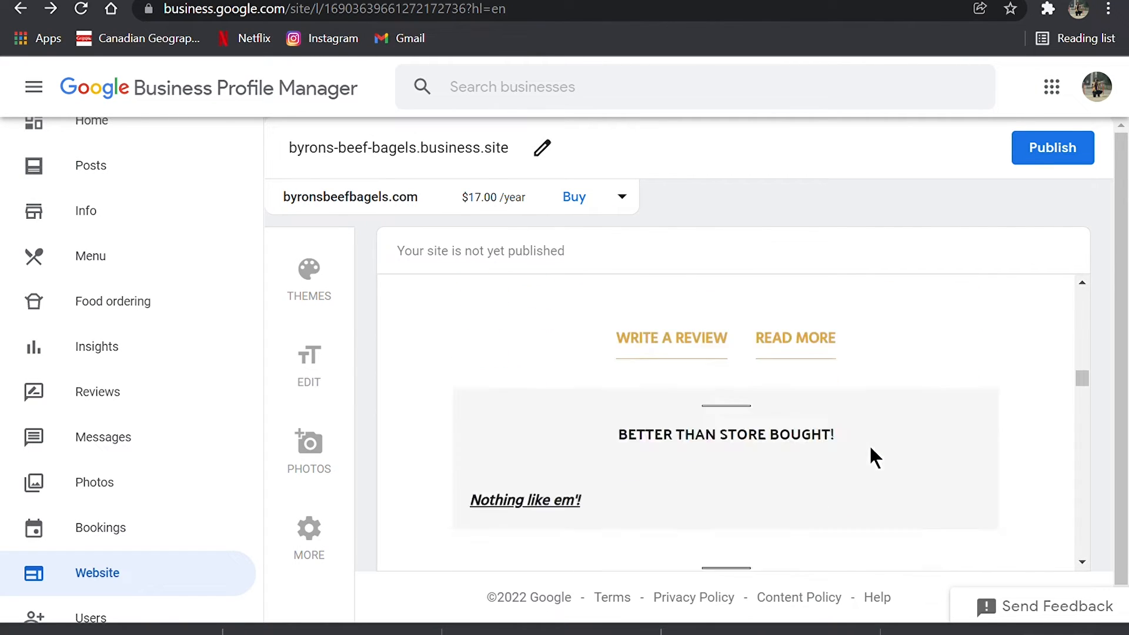
{"action": "scroll", "coordinate": [871, 453], "scroll_direction": "down", "scroll_amount": 8}
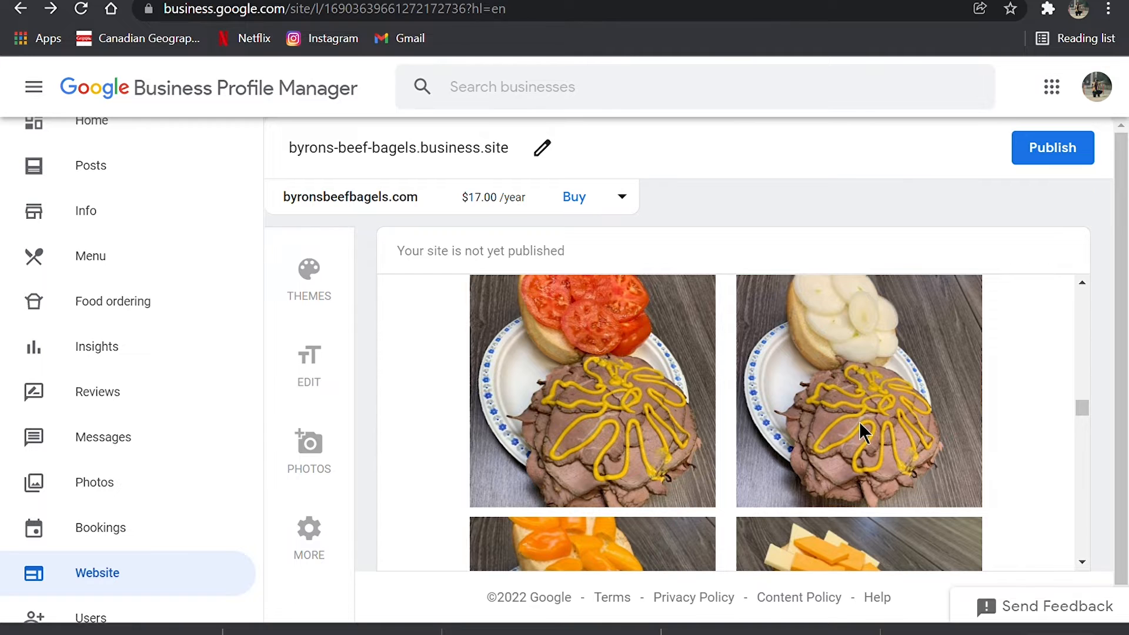
{"action": "scroll", "coordinate": [860, 423], "scroll_direction": "down", "scroll_amount": 3}
{"action": "scroll", "coordinate": [690, 451], "scroll_direction": "down", "scroll_amount": 3}
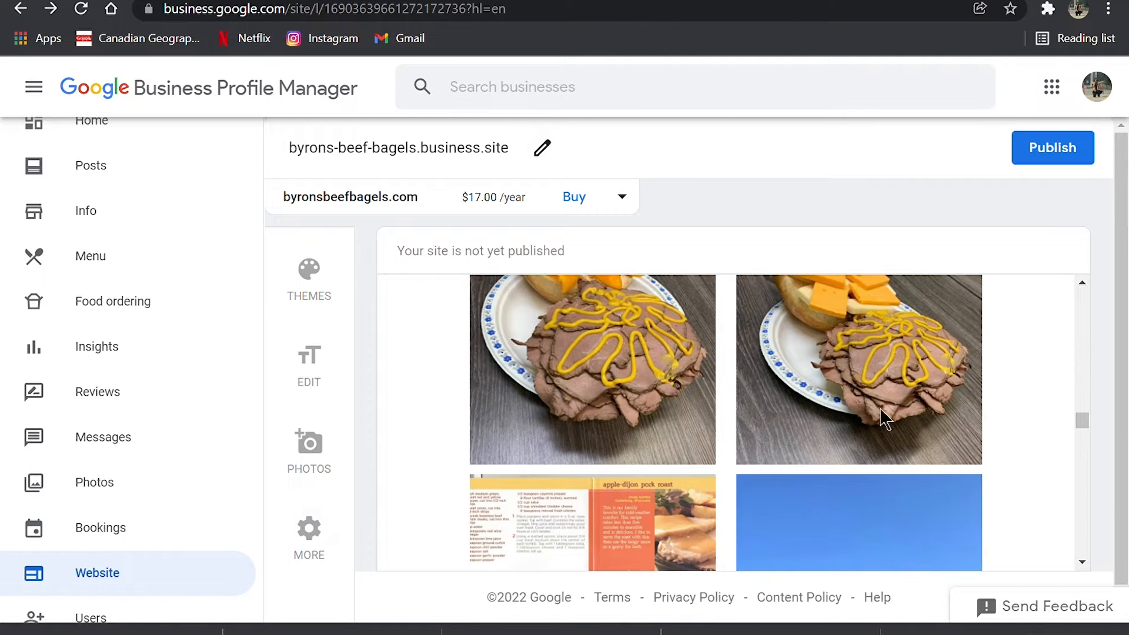
{"action": "scroll", "coordinate": [884, 419], "scroll_direction": "up", "scroll_amount": 5}
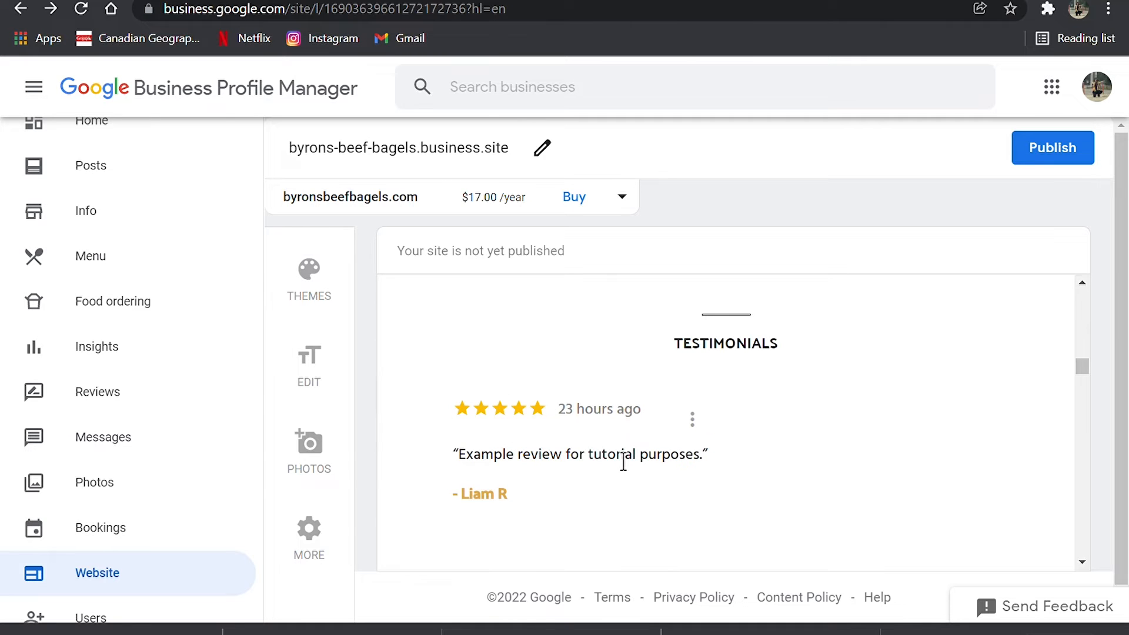
{"action": "scroll", "coordinate": [644, 470], "scroll_direction": "up", "scroll_amount": 5}
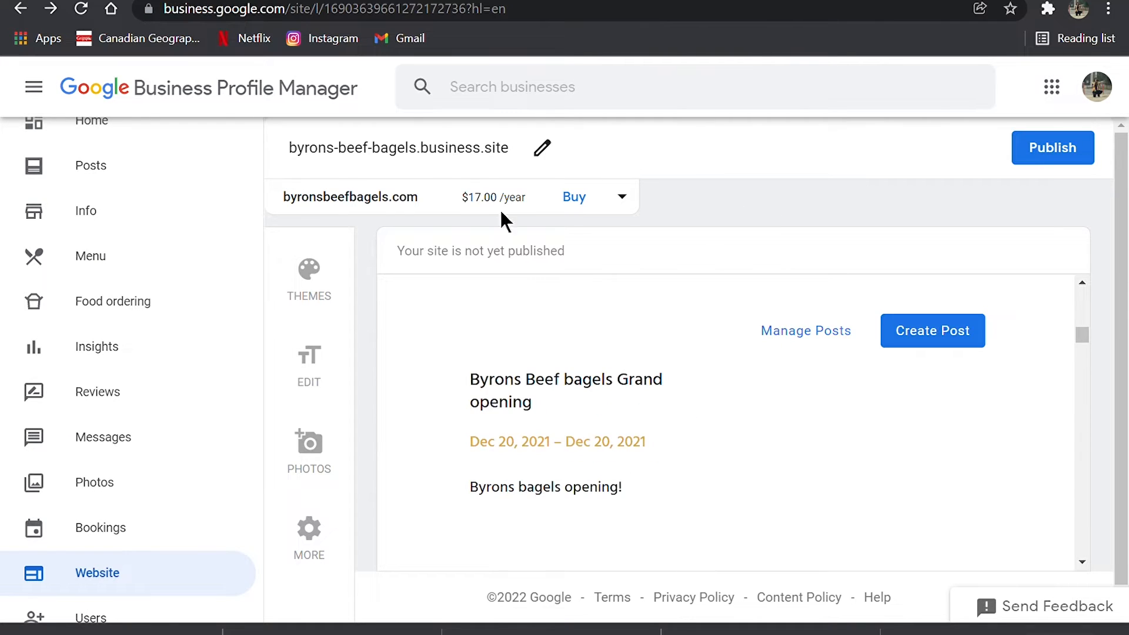
- Replace the site address with ByronsBagels, without an apostrophe, before .business.site and apply the change
{"action": "left_click", "coordinate": [542, 150]}
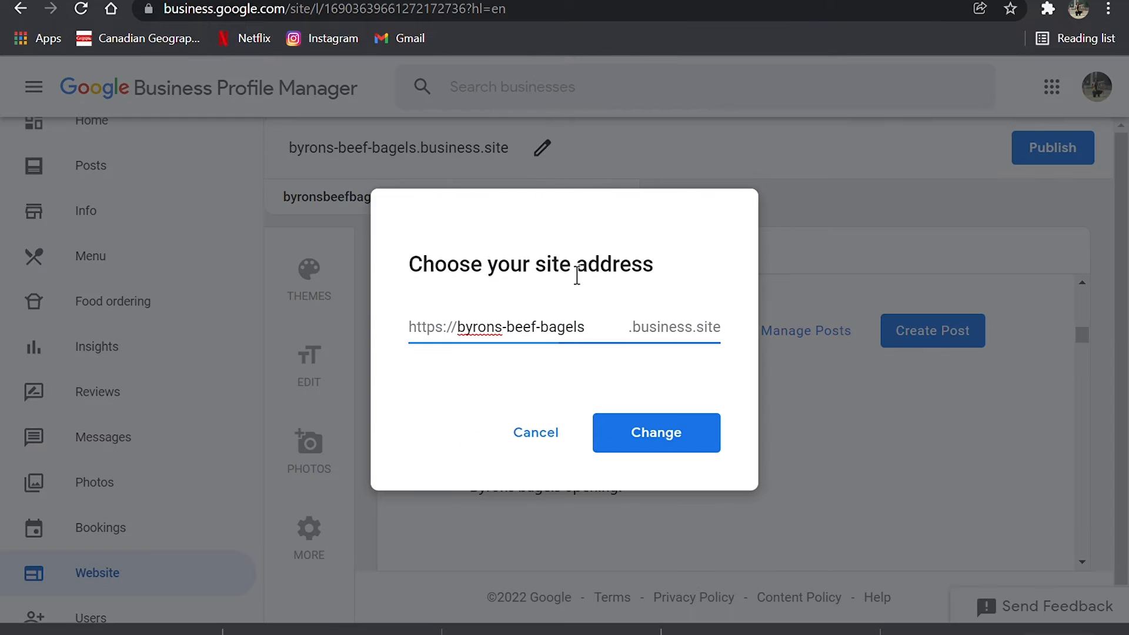
{"action": "key", "text": "ctrl+a"}
{"action": "key", "text": "BackSpace"}
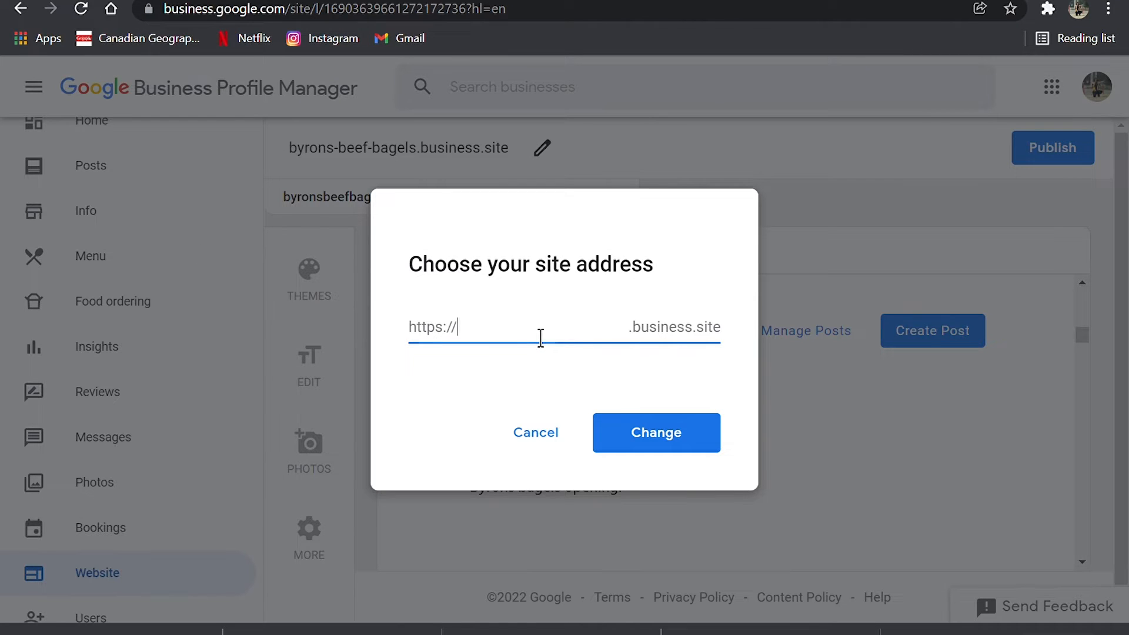
{"action": "type", "text": "Byron's"}
{"action": "key", "text": "BackSpace"}
{"action": "type", "text": "'sBagl"}
{"action": "key", "text": "BackSpace"}
{"action": "type", "text": "els"}
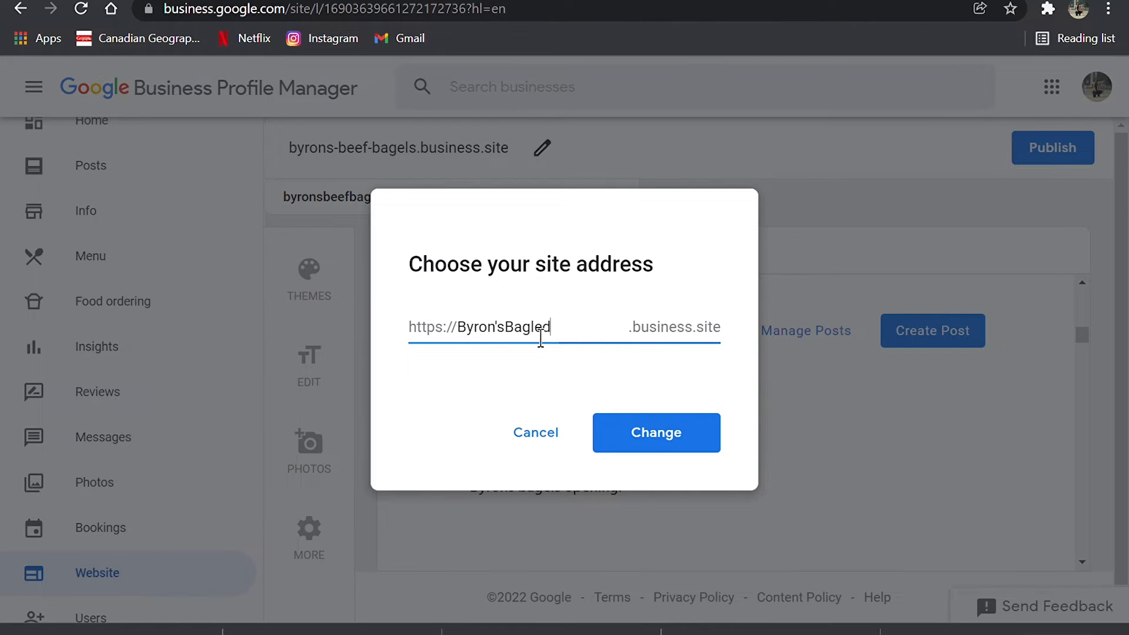
{"action": "key", "text": "Left"}
{"action": "key", "text": "Left"}
{"action": "key", "text": "Left"}
{"action": "key", "text": "Left"}
{"action": "key", "text": "Left"}
{"action": "key", "text": "Left"}
{"action": "key", "text": "Left"}
{"action": "key", "text": "BackSpace"}
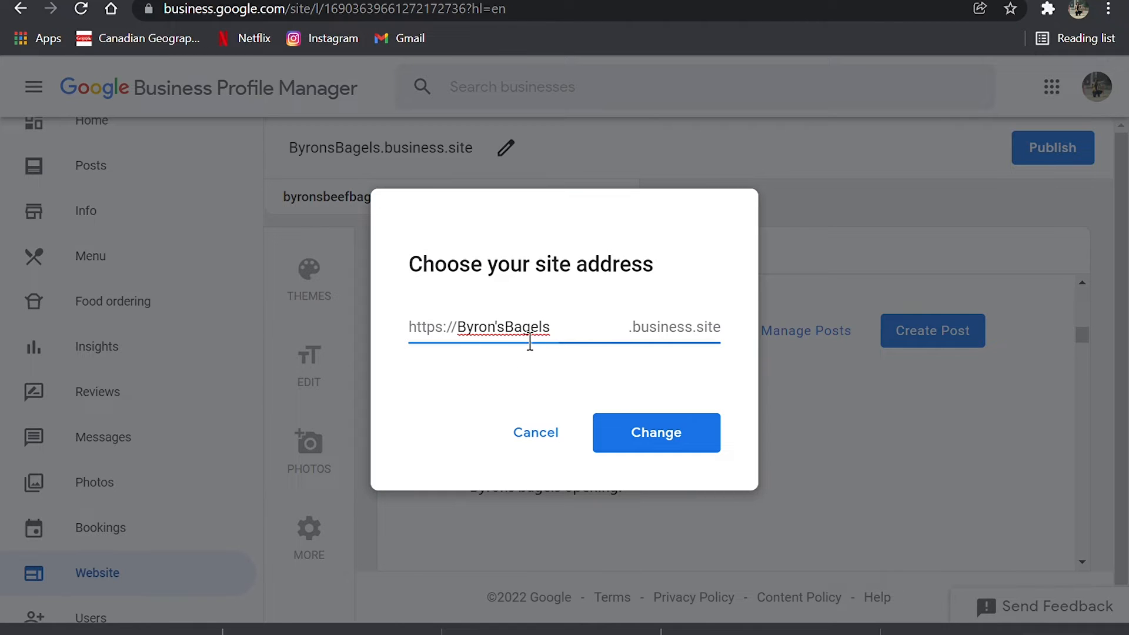
{"action": "key", "text": "BackSpace"}
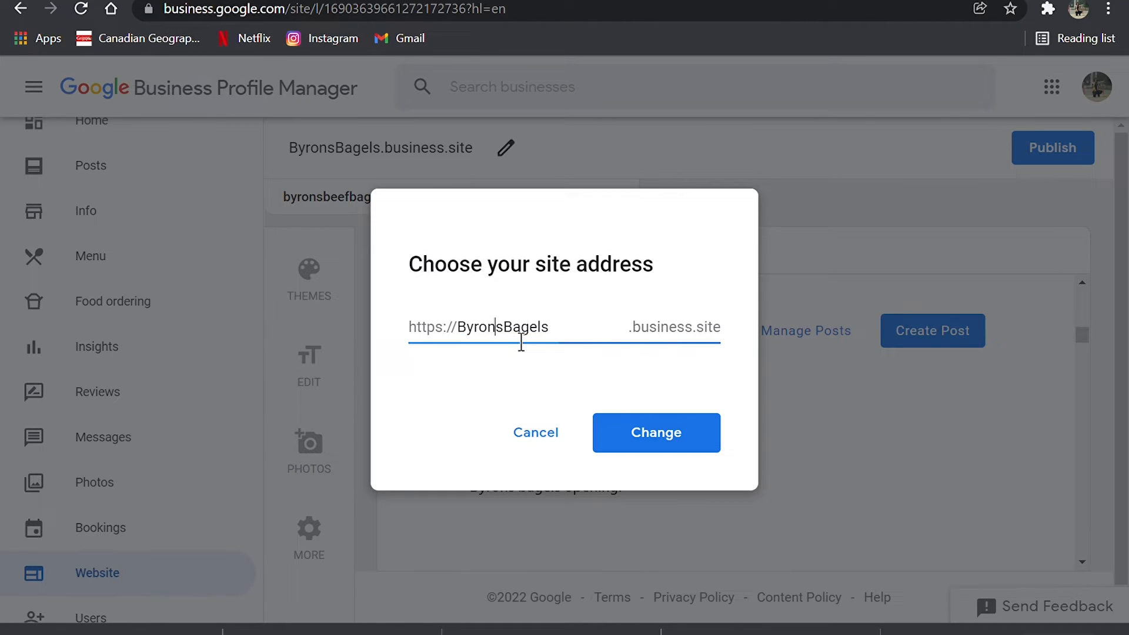
{"action": "key", "text": "Return"}
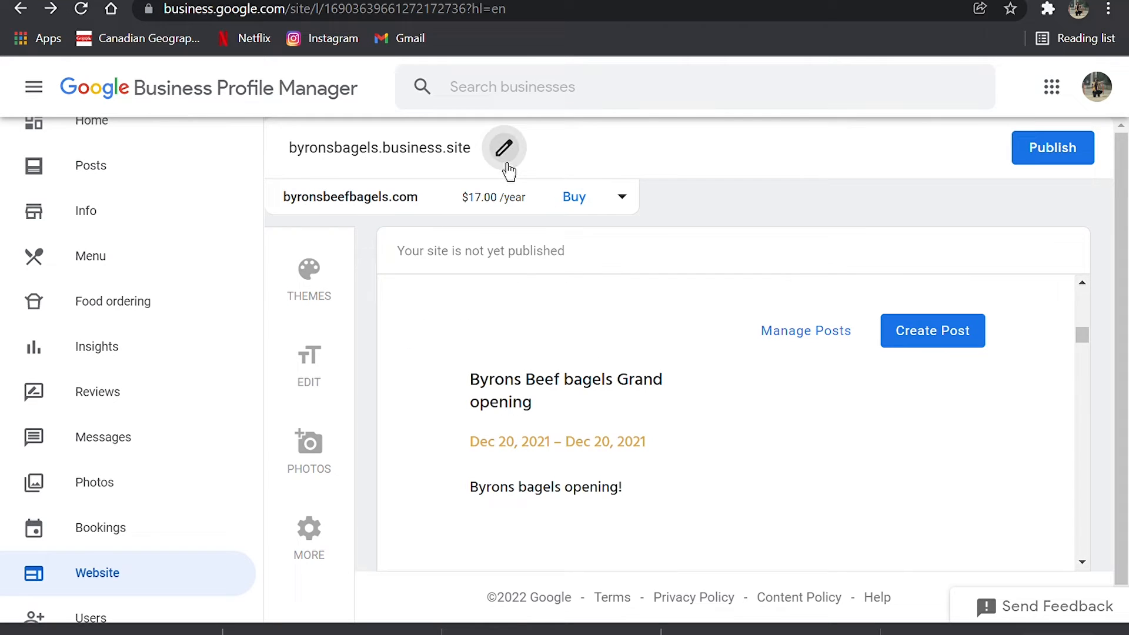
- Change the site address to byrons-bagels.business.site and open the purchase options for the suggested byronsbeefbagels.com domain
{"action": "left_click", "coordinate": [504, 150]}
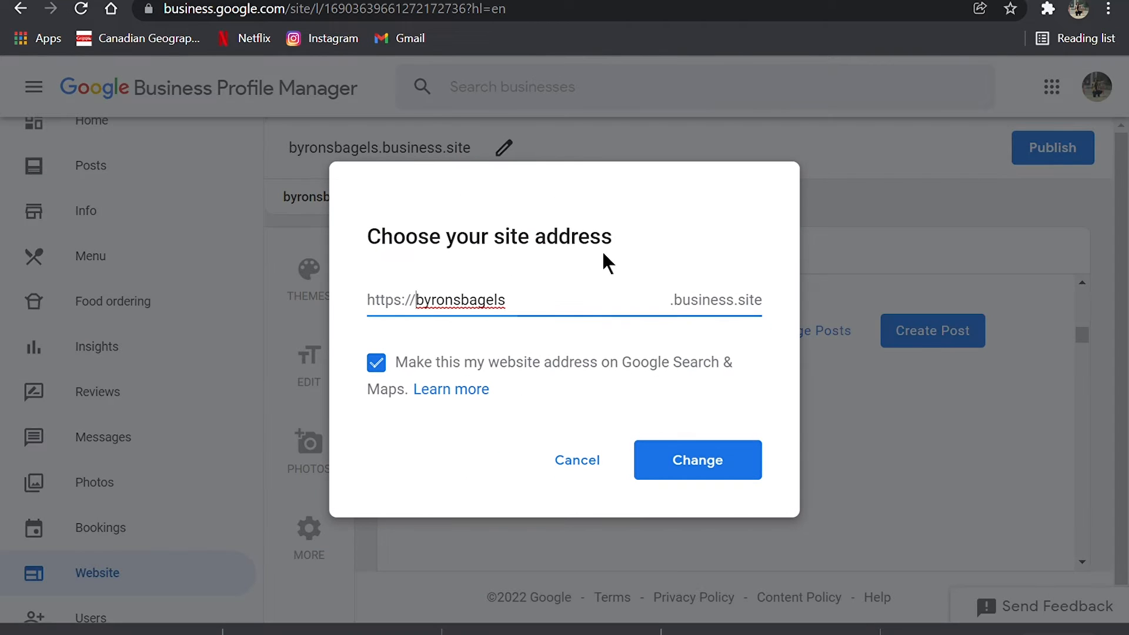
{"action": "left_click", "coordinate": [473, 318]}
{"action": "type", "text": "-"}
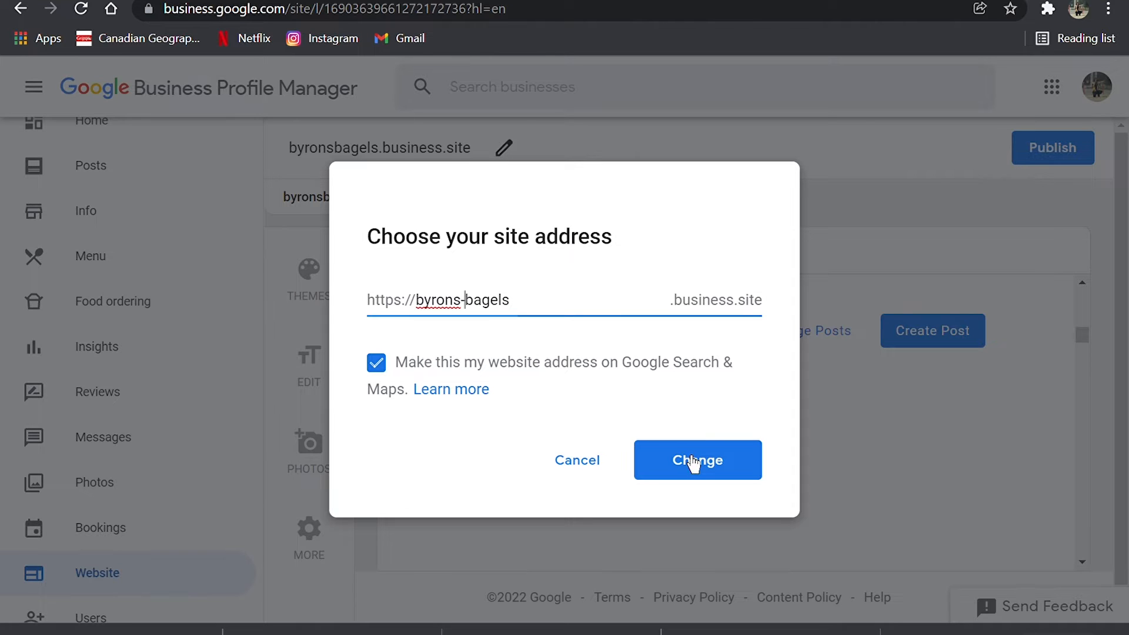
{"action": "left_click", "coordinate": [694, 463]}
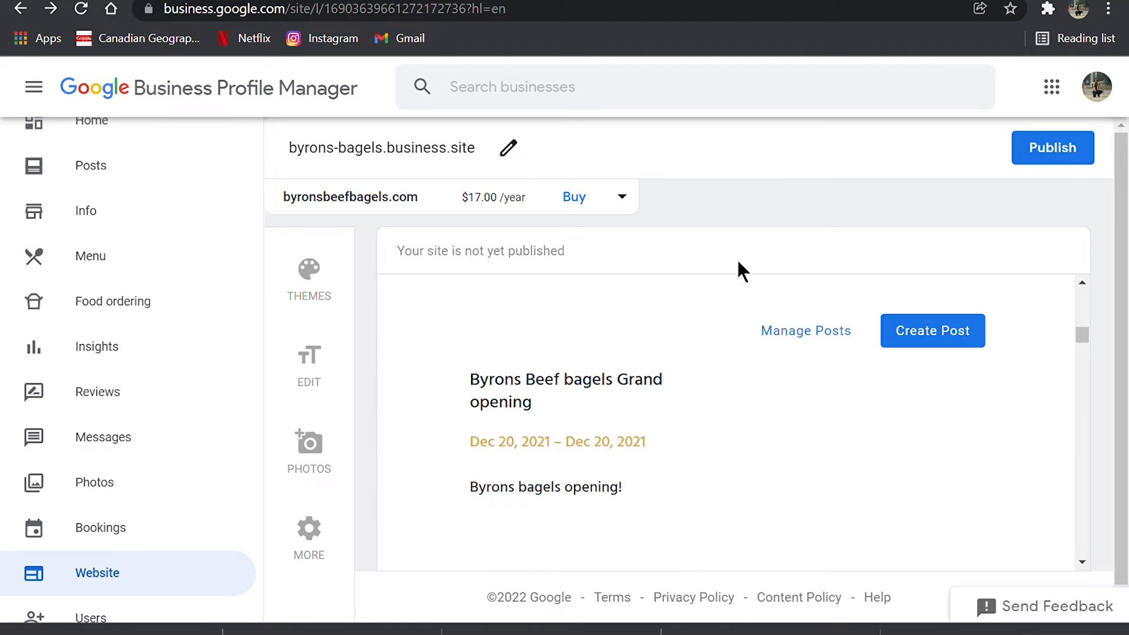
{"action": "left_click", "coordinate": [623, 206]}
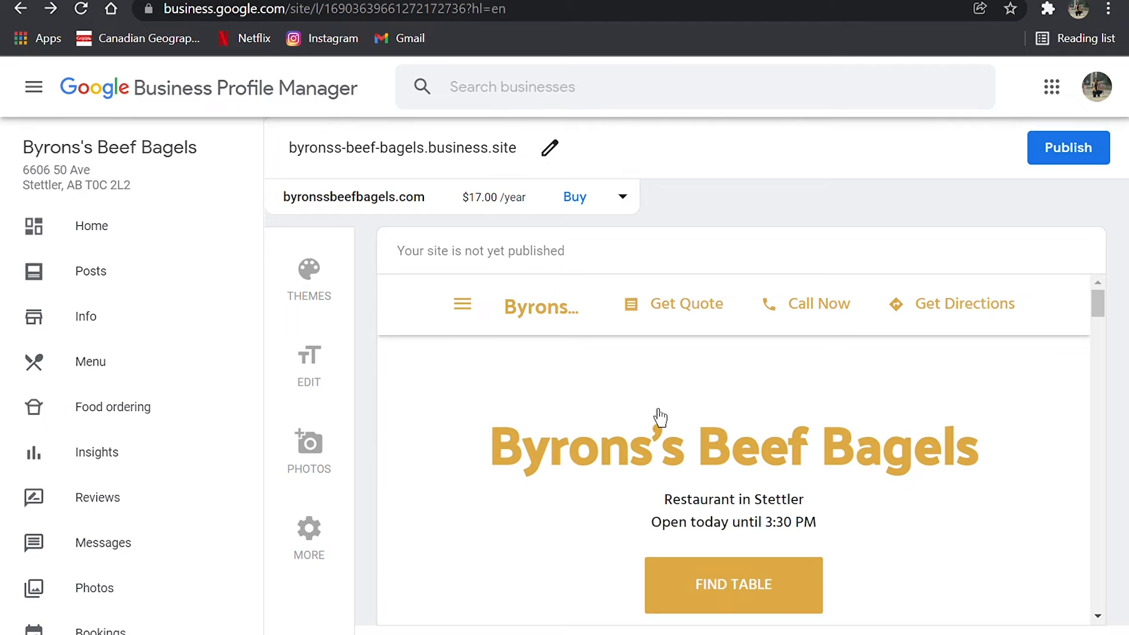
- Look over the header and updates sections of the site preview and check the gallery image upload dialog without adding a photo
{"action": "scroll", "coordinate": [659, 416], "scroll_direction": "down", "scroll_amount": 4}
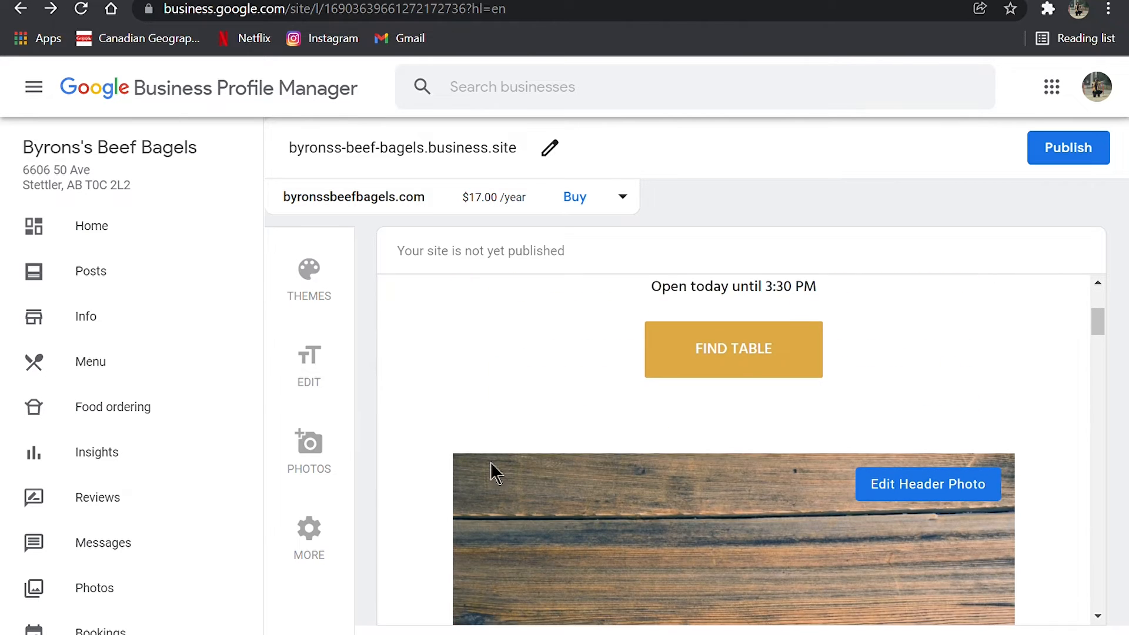
{"action": "scroll", "coordinate": [491, 471], "scroll_direction": "up", "scroll_amount": 3}
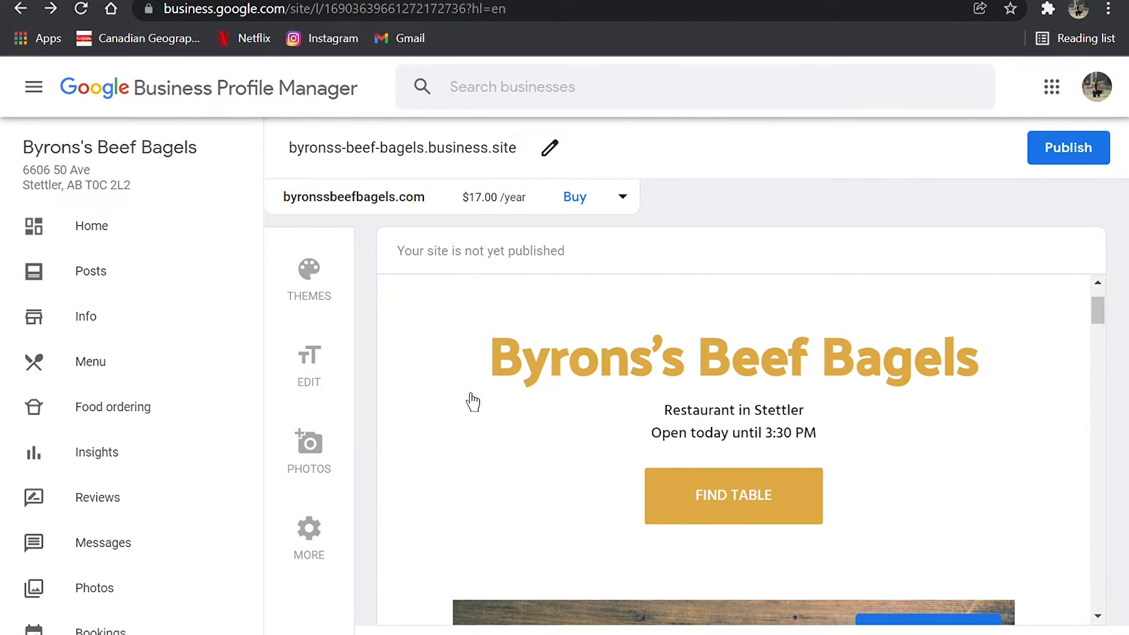
{"action": "scroll", "coordinate": [610, 491], "scroll_direction": "down", "scroll_amount": 10}
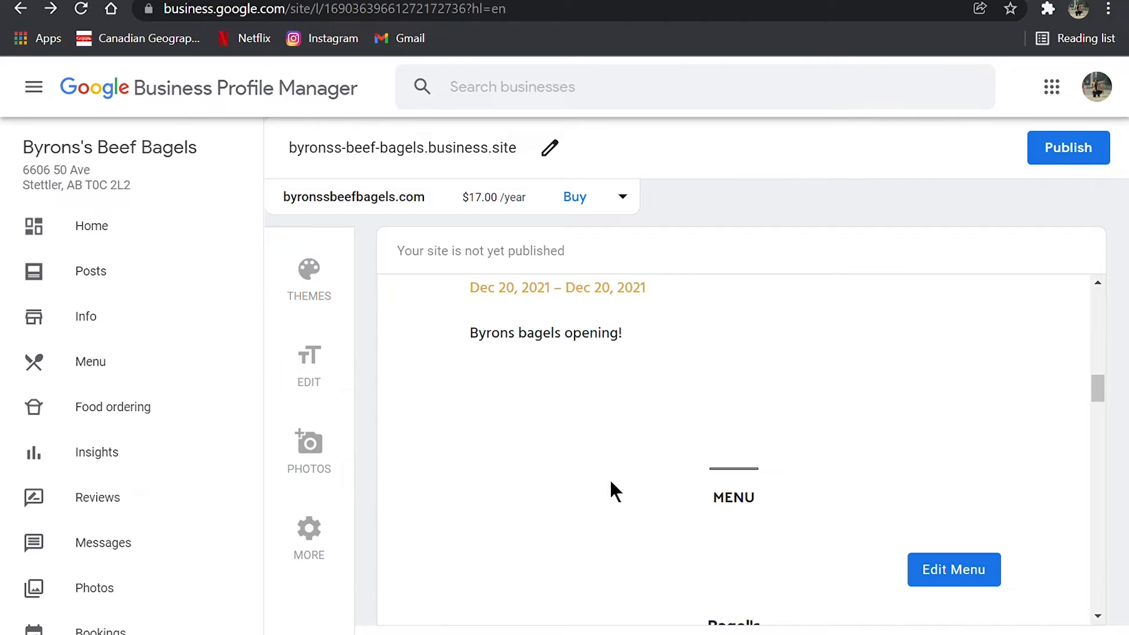
{"action": "left_click", "coordinate": [329, 448]}
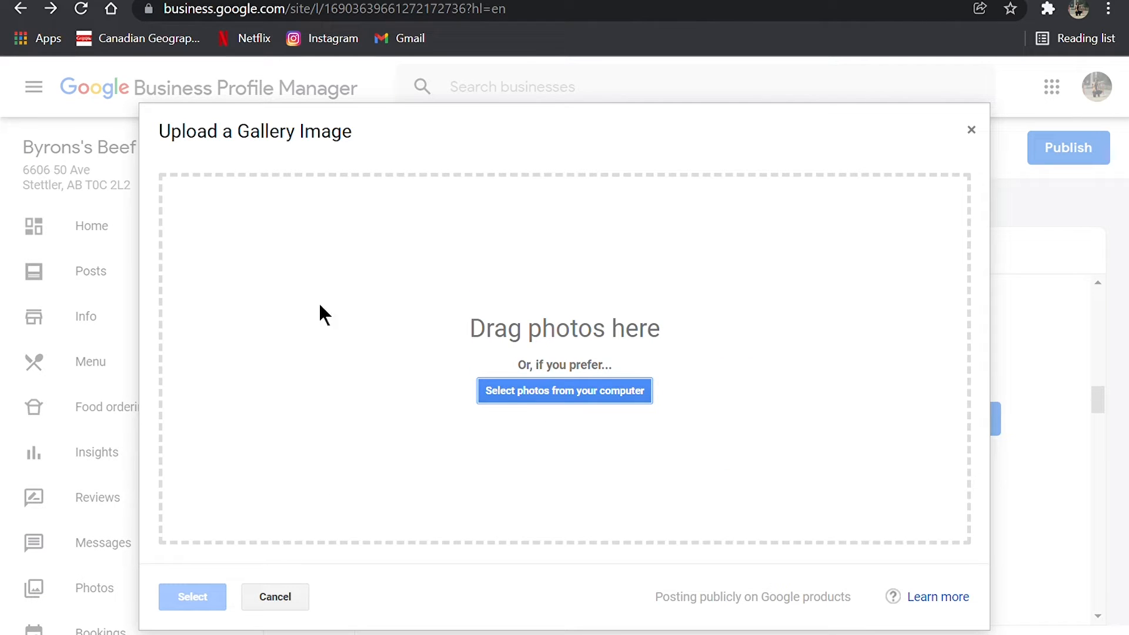
{"action": "left_click", "coordinate": [982, 140]}
- Review the menu, testimonials, gallery and updates sections in the site preview
{"action": "scroll", "coordinate": [745, 488], "scroll_direction": "down", "scroll_amount": 10}
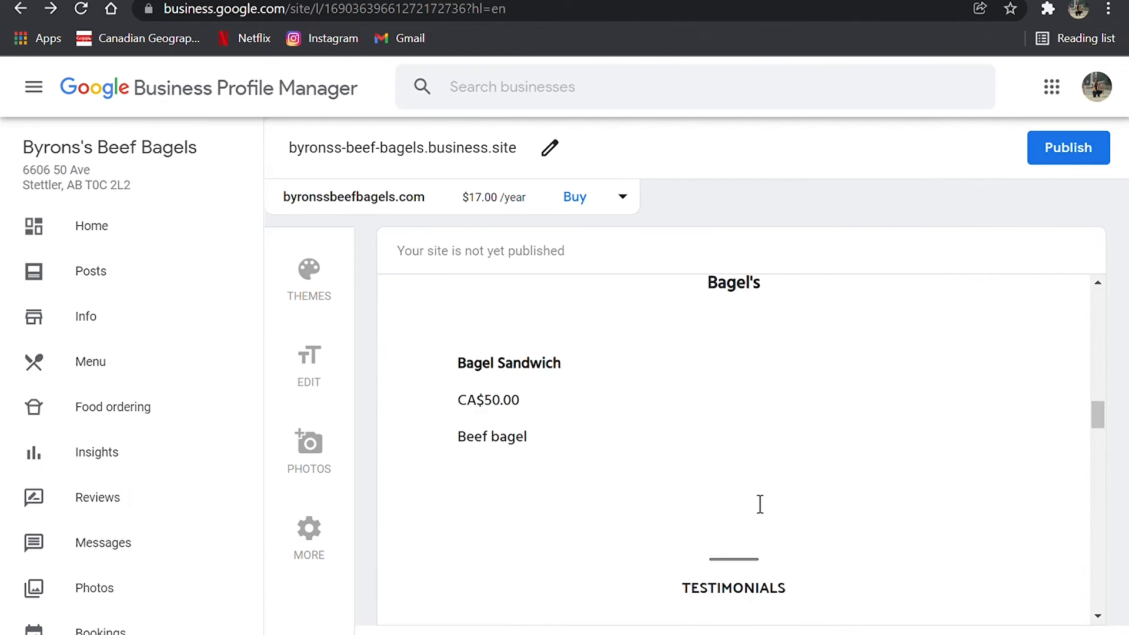
{"action": "scroll", "coordinate": [747, 494], "scroll_direction": "down", "scroll_amount": 5}
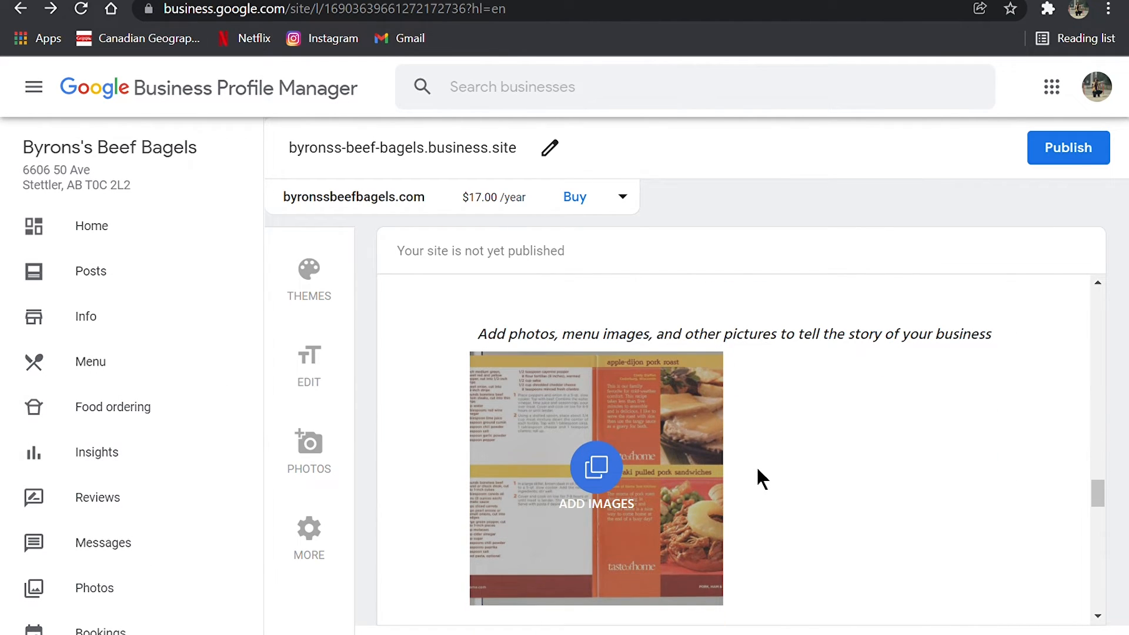
{"action": "scroll", "coordinate": [758, 474], "scroll_direction": "down", "scroll_amount": 4}
{"action": "scroll", "coordinate": [651, 426], "scroll_direction": "up", "scroll_amount": 15}
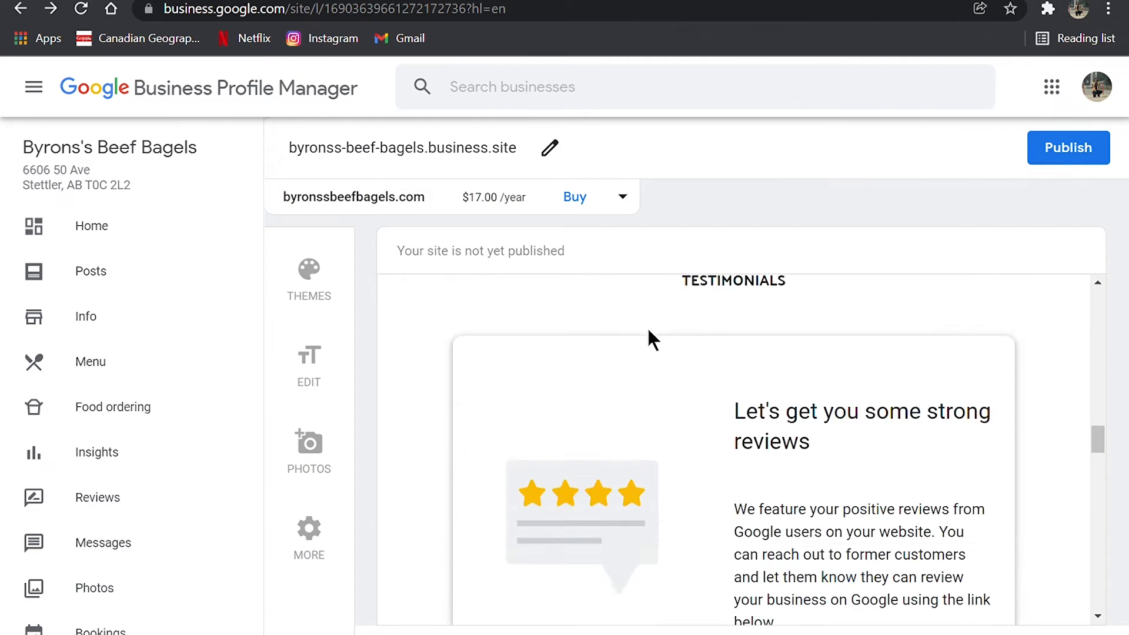
{"action": "scroll", "coordinate": [648, 331], "scroll_direction": "up", "scroll_amount": 15}
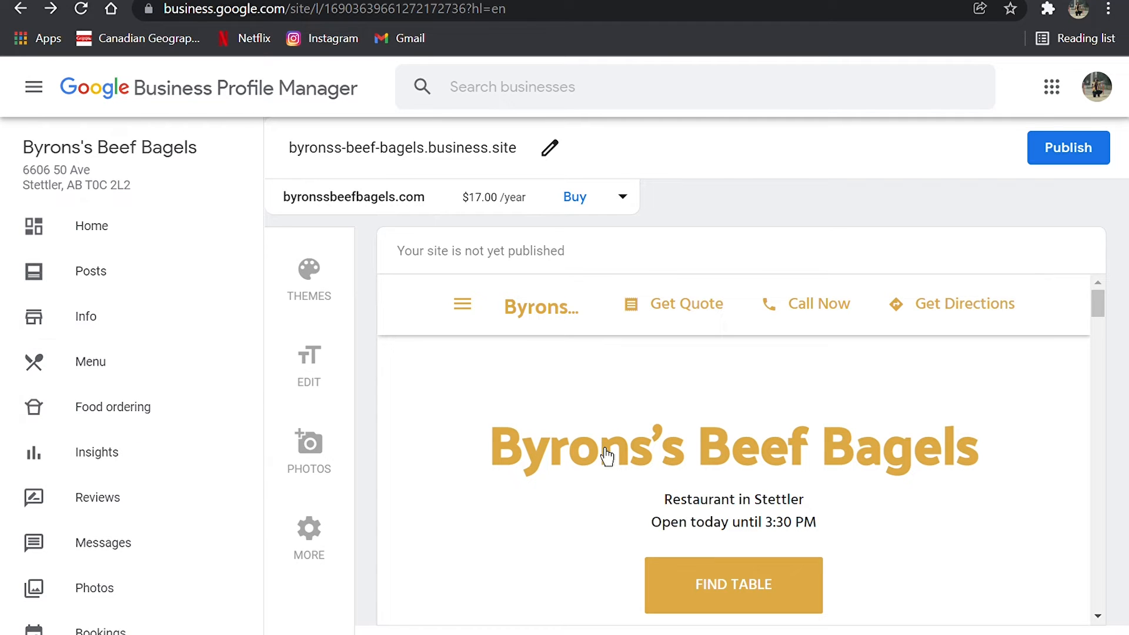
{"action": "scroll", "coordinate": [606, 455], "scroll_direction": "down", "scroll_amount": 8}
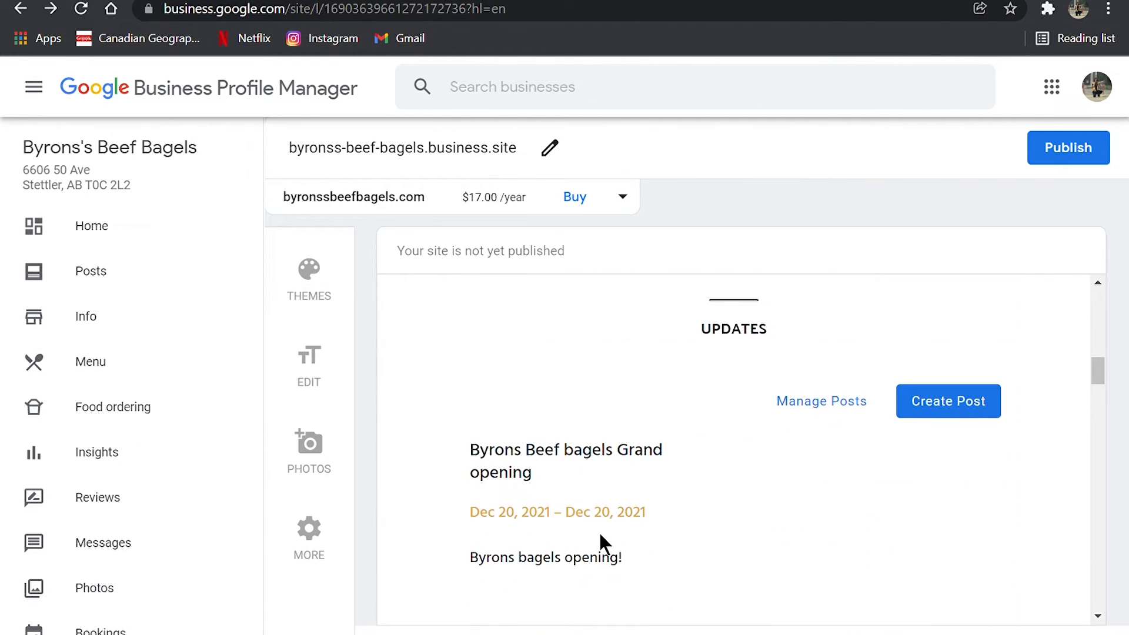
{"action": "scroll", "coordinate": [599, 531], "scroll_direction": "down", "scroll_amount": 5}
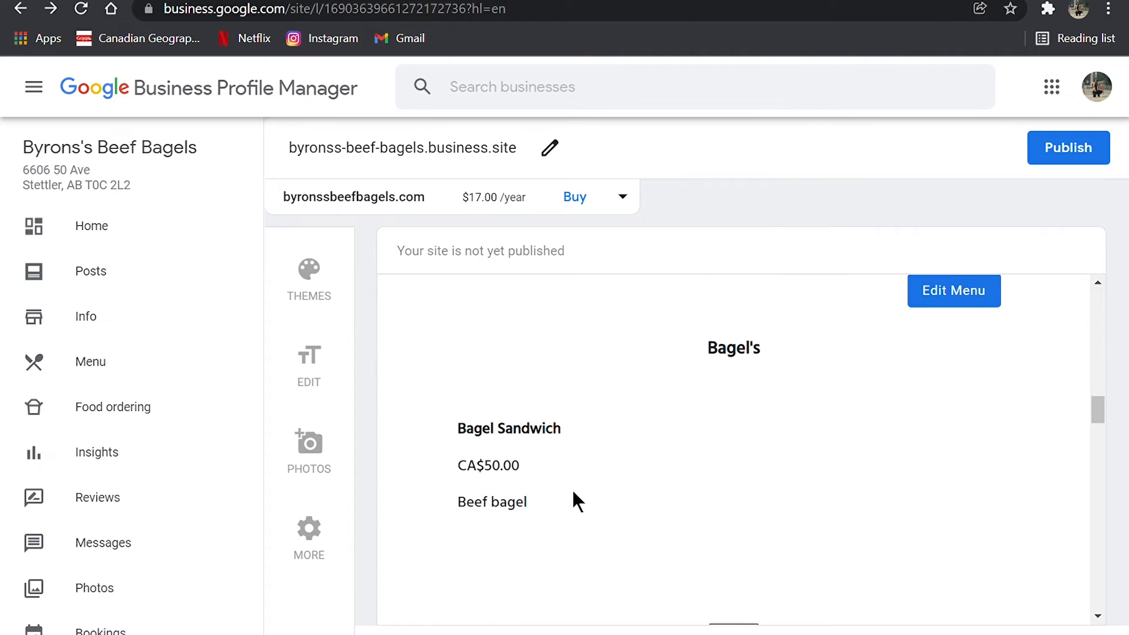
{"action": "scroll", "coordinate": [751, 359], "scroll_direction": "down", "scroll_amount": 4}
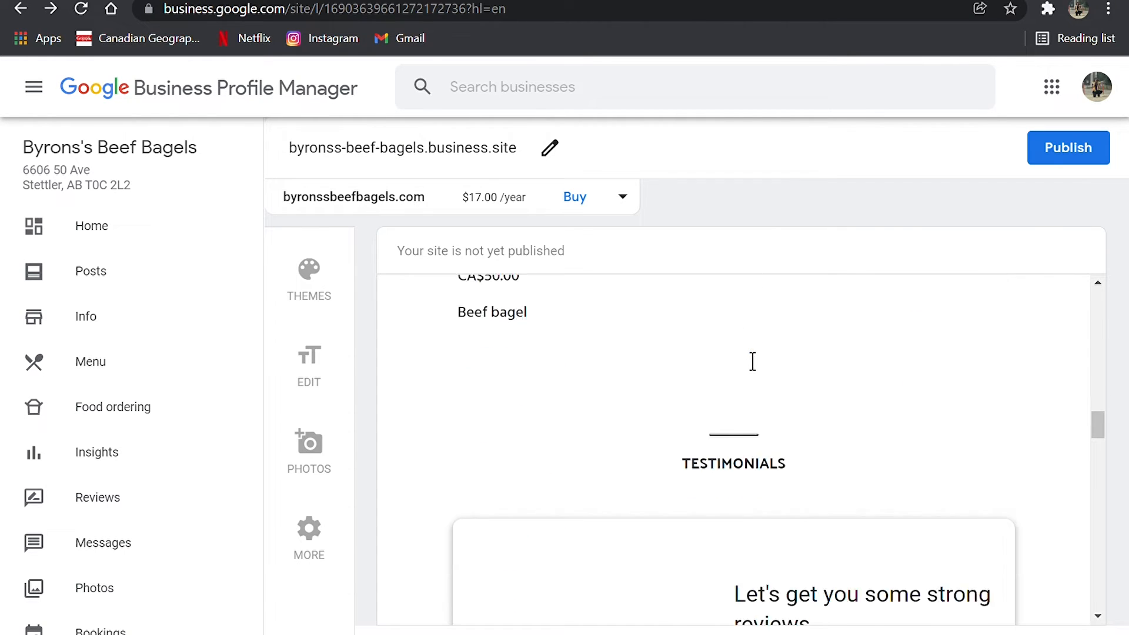
{"action": "scroll", "coordinate": [752, 361], "scroll_direction": "up", "scroll_amount": 7}
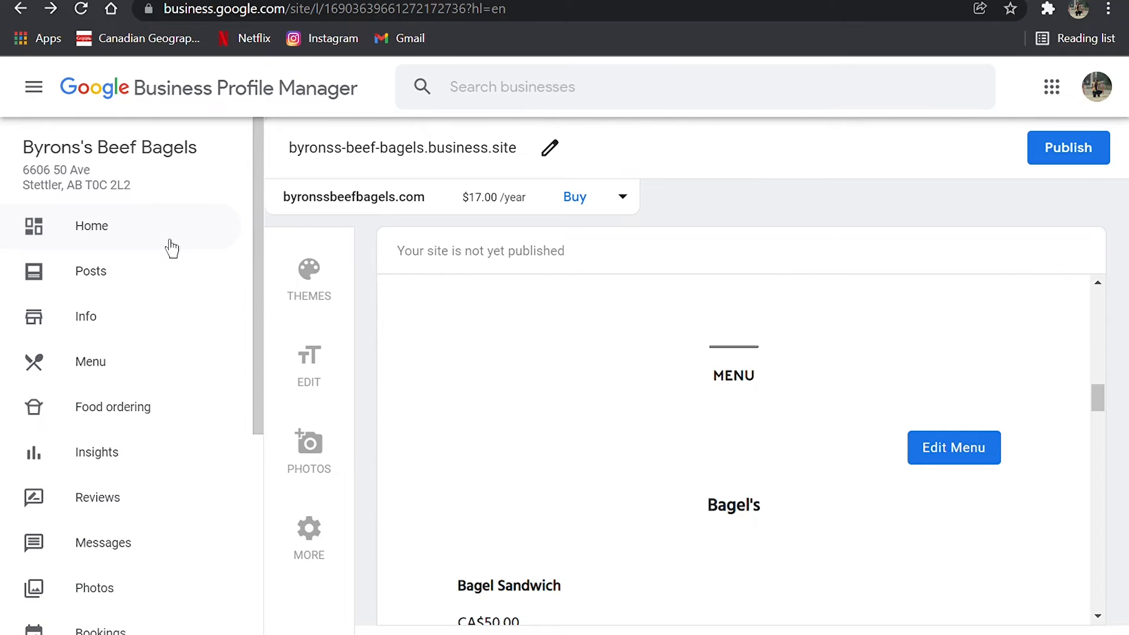
- Go to the business profile's home dashboard and start creating an ad
{"action": "left_click", "coordinate": [171, 247]}
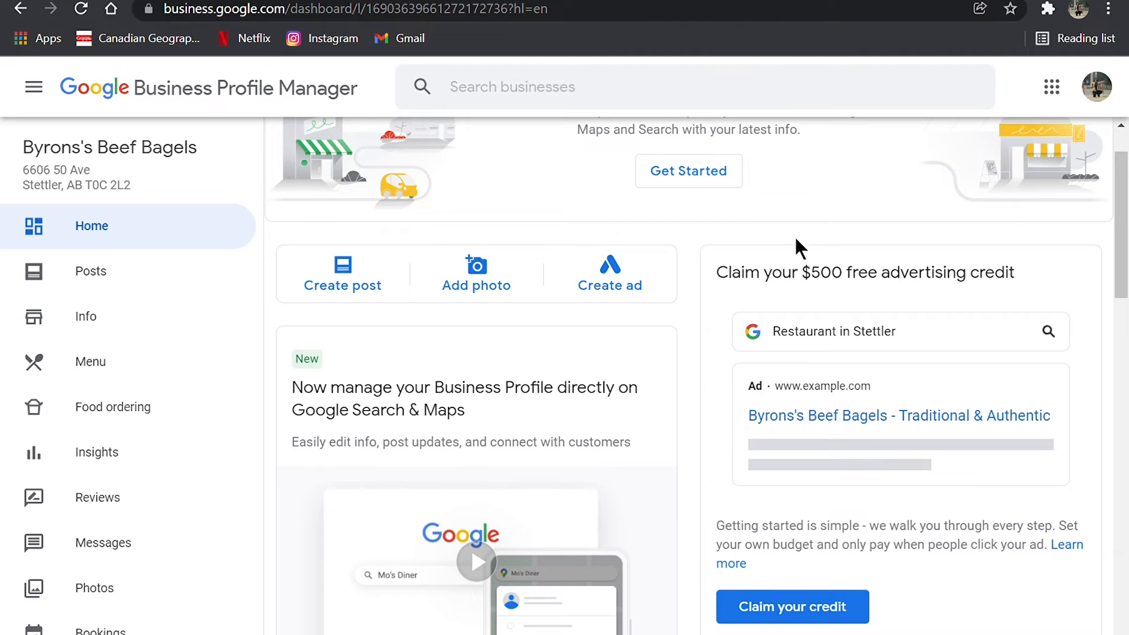
{"action": "scroll", "coordinate": [644, 315], "scroll_direction": "down", "scroll_amount": 3}
{"action": "scroll", "coordinate": [644, 316], "scroll_direction": "up", "scroll_amount": 4}
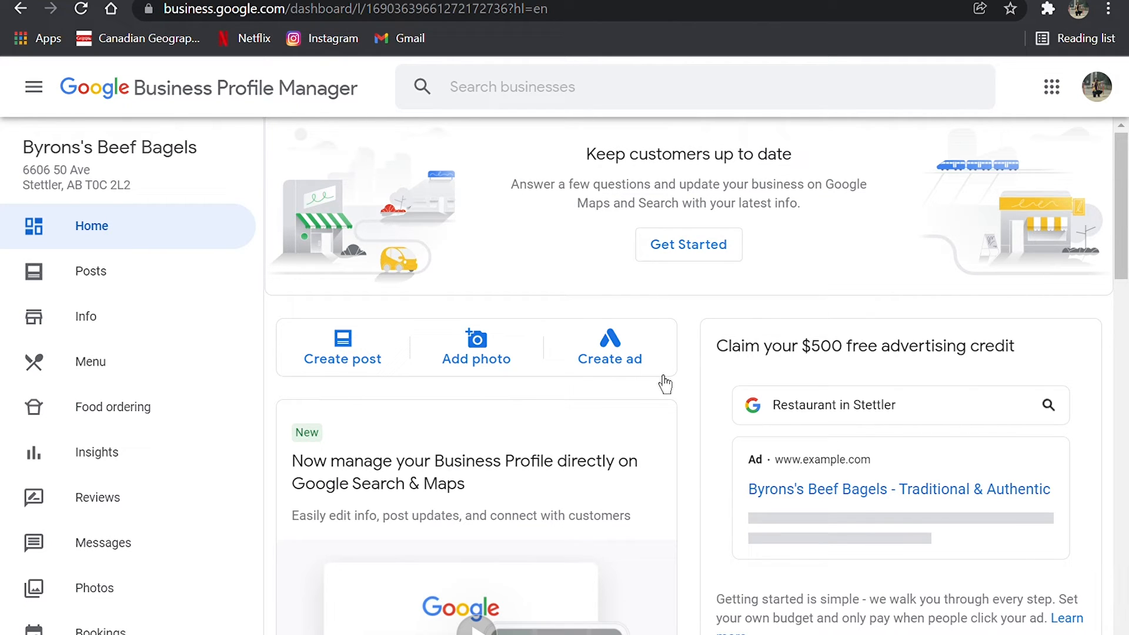
{"action": "scroll", "coordinate": [643, 253], "scroll_direction": "down", "scroll_amount": 1}
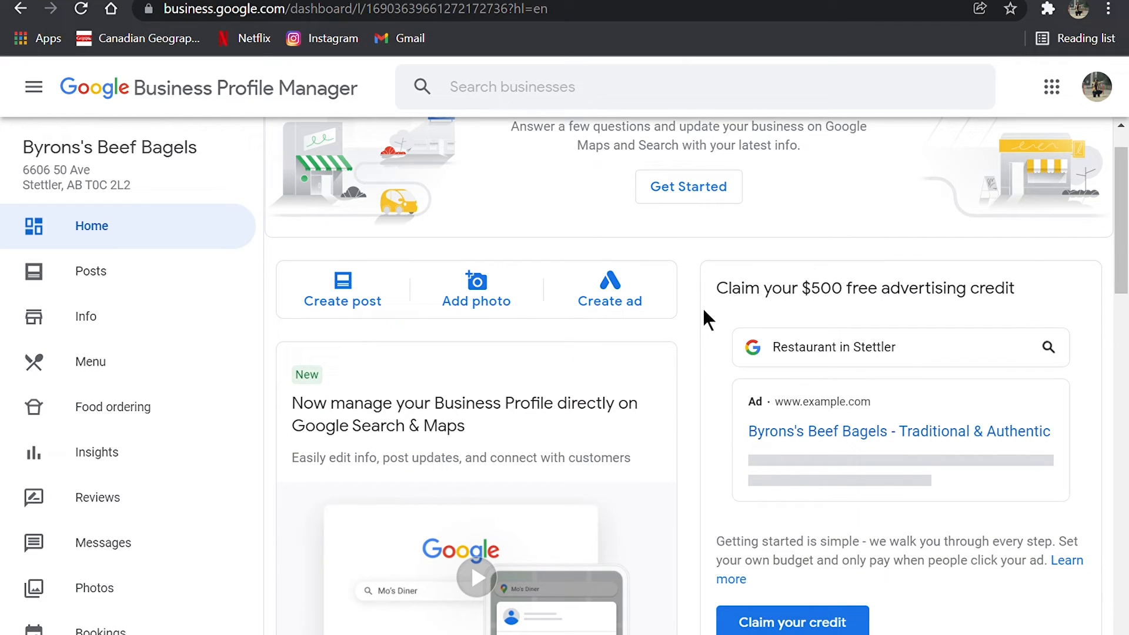
{"action": "left_click", "coordinate": [649, 302]}
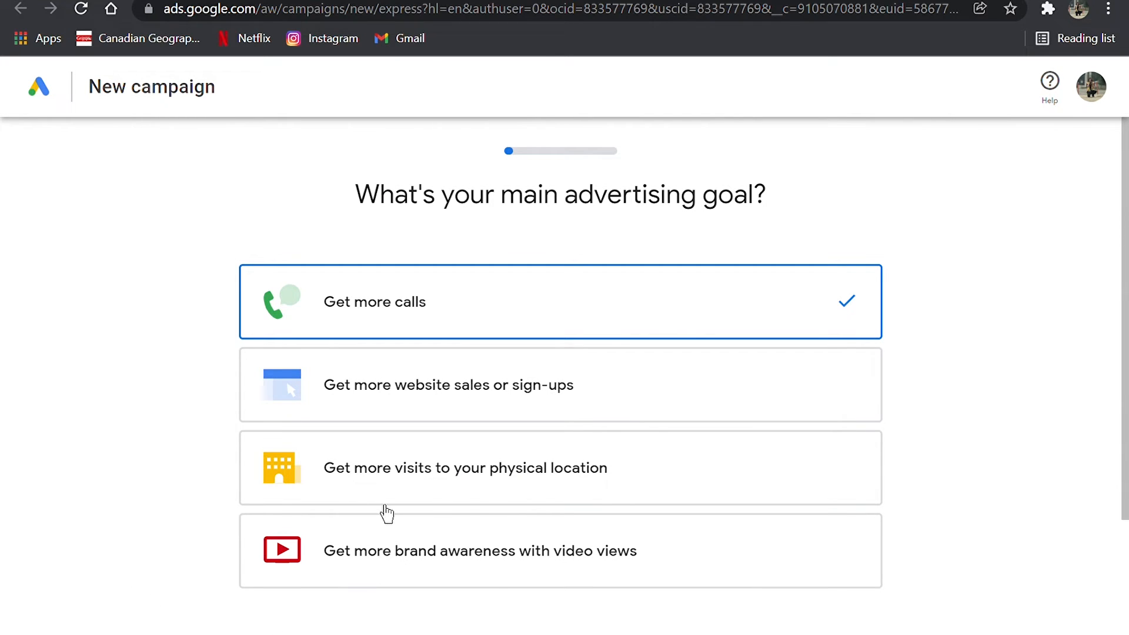
- Choose "Get more visits to your physical location" as the campaign's main advertising goal and continue
{"action": "left_click", "coordinate": [626, 479]}
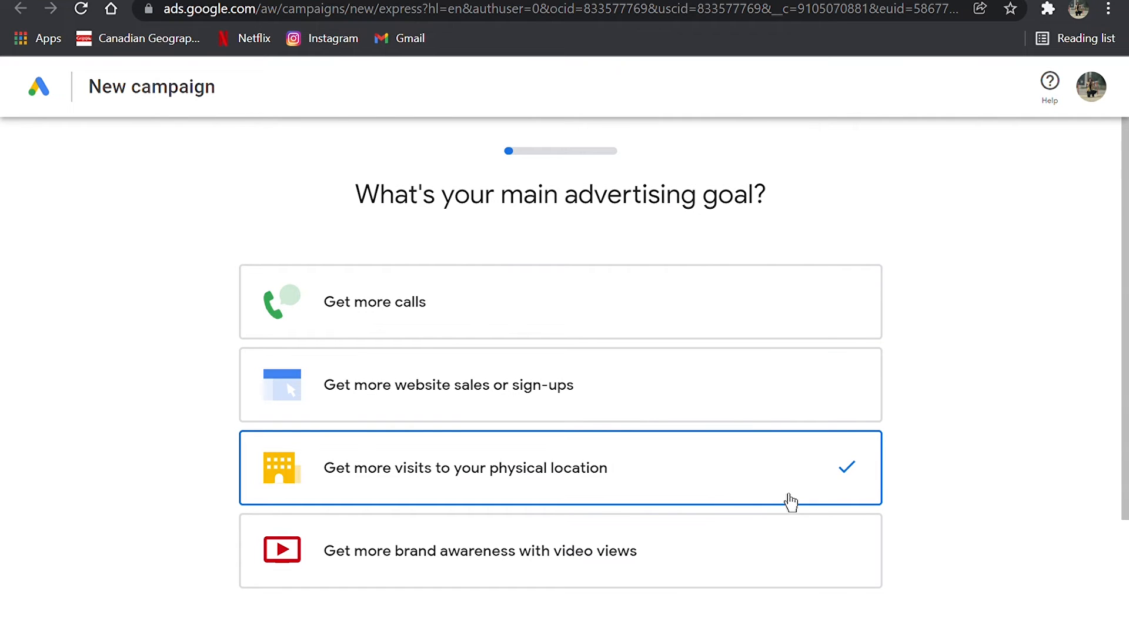
{"action": "scroll", "coordinate": [786, 500], "scroll_direction": "down", "scroll_amount": 3}
{"action": "scroll", "coordinate": [761, 603], "scroll_direction": "down", "scroll_amount": 1}
{"action": "scroll", "coordinate": [811, 599], "scroll_direction": "up", "scroll_amount": 2}
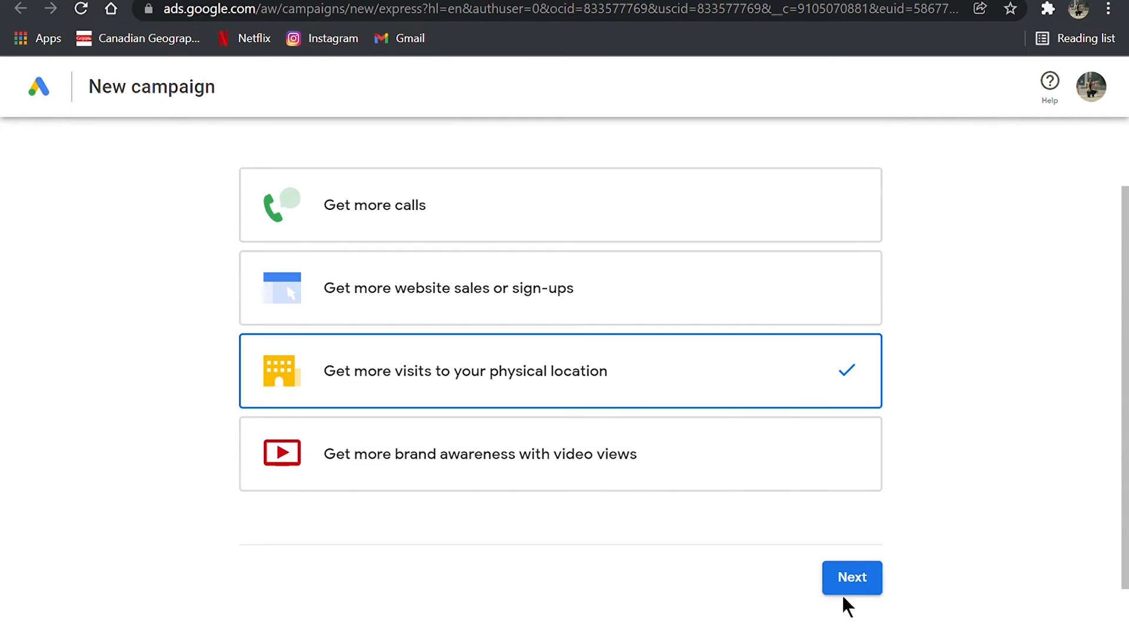
{"action": "left_click", "coordinate": [852, 582]}
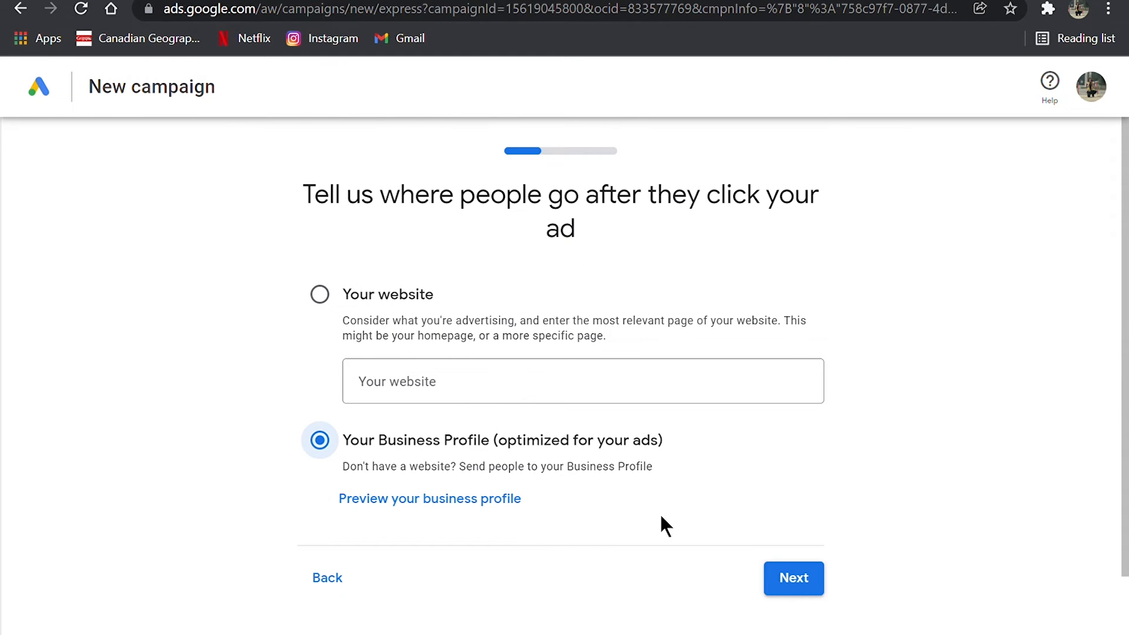
- Accept the Business Profile as the ad's destination, check its mobile and desktop previews, and continue to writing the ad
{"action": "left_click", "coordinate": [789, 577]}
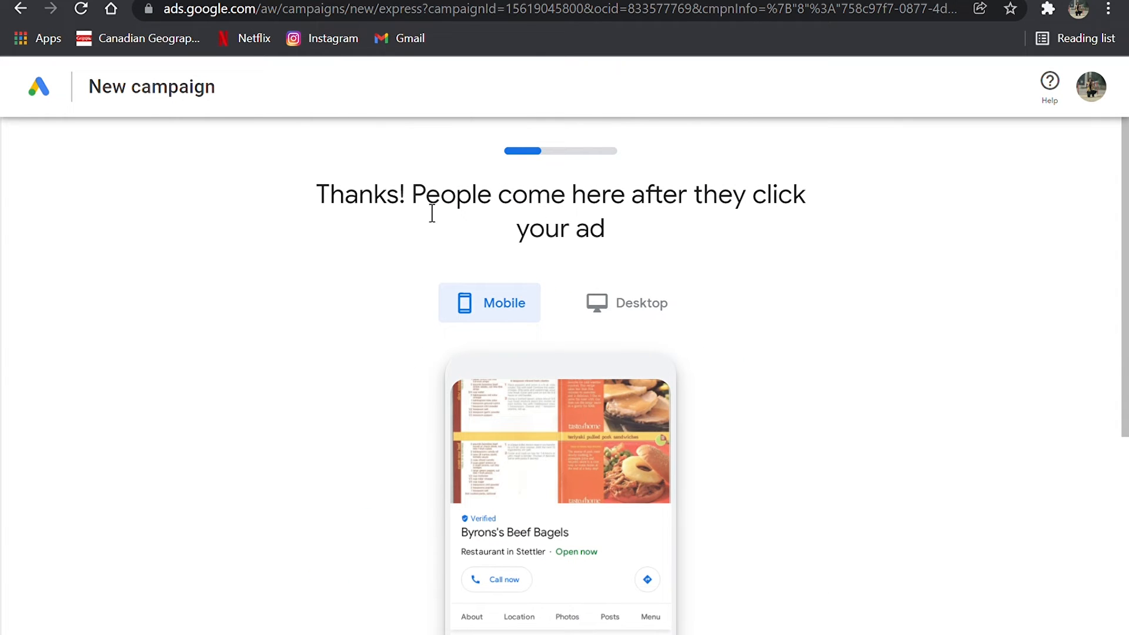
{"action": "scroll", "coordinate": [785, 218], "scroll_direction": "down", "scroll_amount": 3}
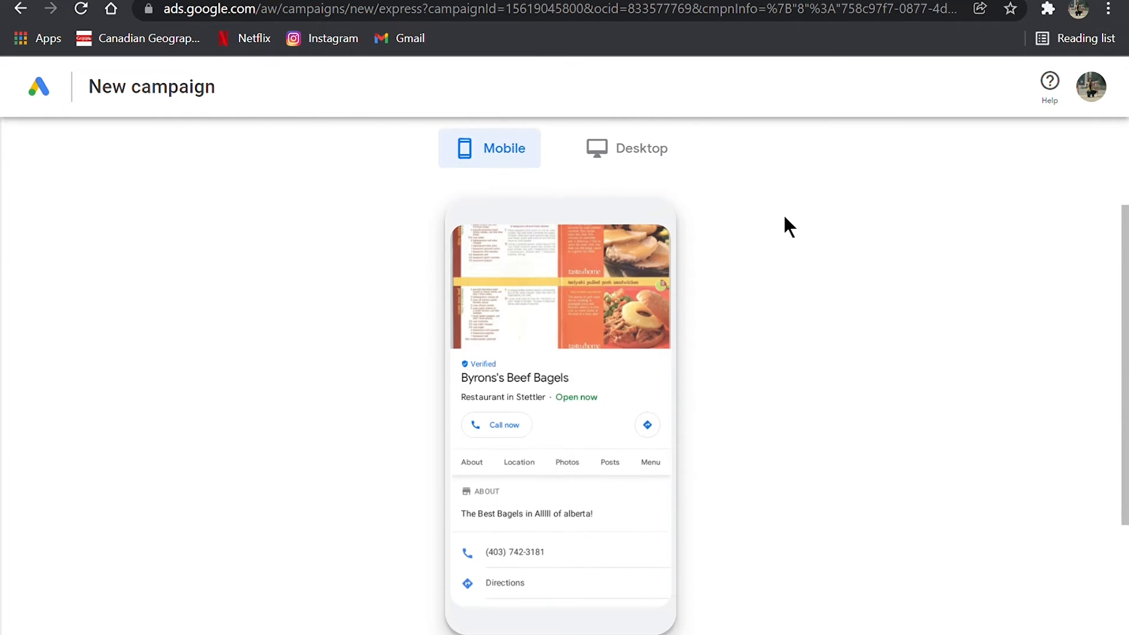
{"action": "scroll", "coordinate": [784, 217], "scroll_direction": "up", "scroll_amount": 1}
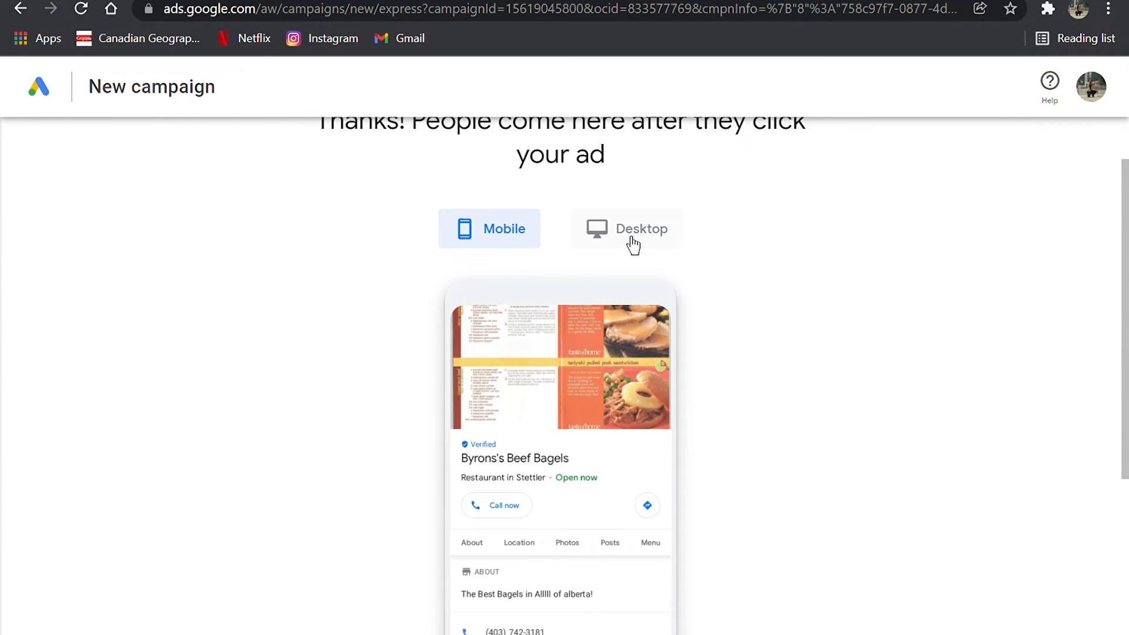
{"action": "left_click", "coordinate": [633, 246]}
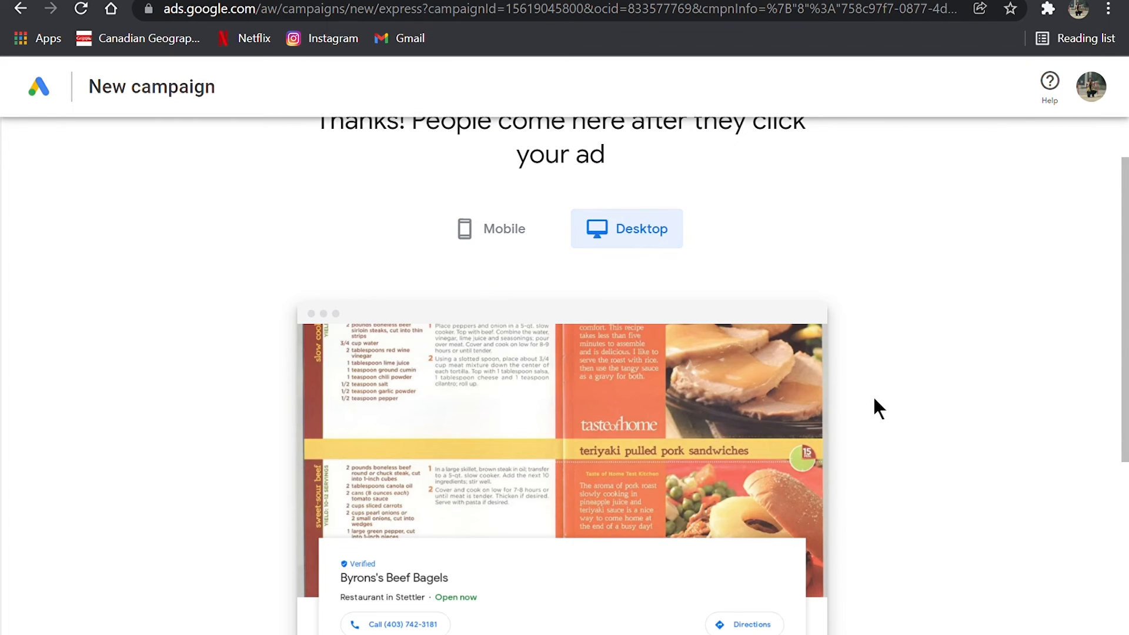
{"action": "scroll", "coordinate": [875, 400], "scroll_direction": "down", "scroll_amount": 5}
{"action": "scroll", "coordinate": [547, 412], "scroll_direction": "down", "scroll_amount": 1}
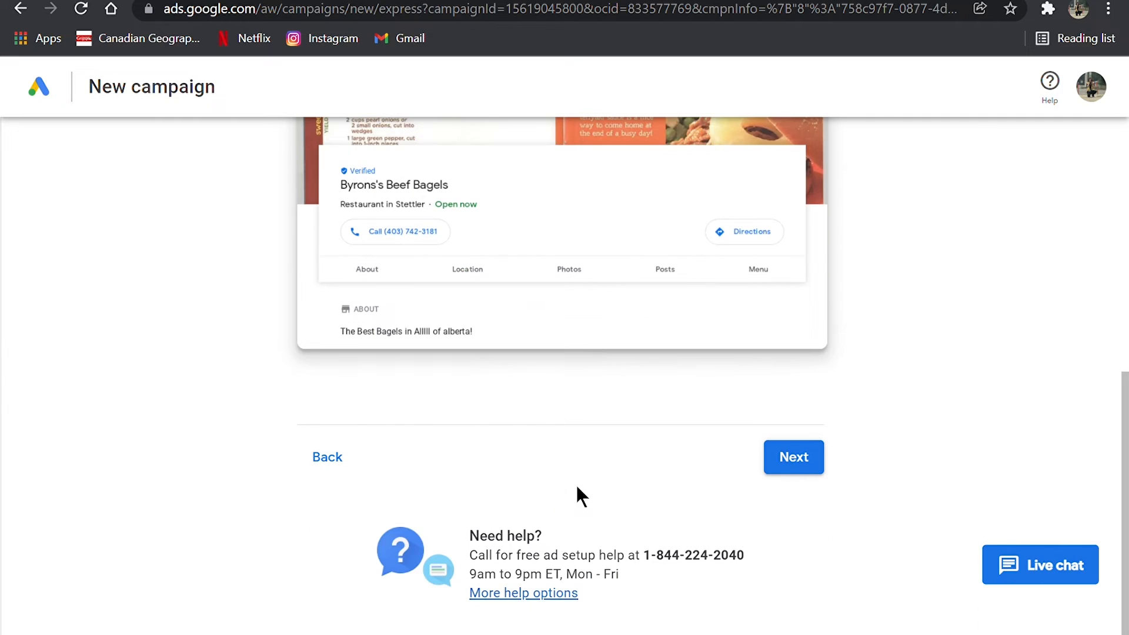
{"action": "left_click", "coordinate": [799, 476]}
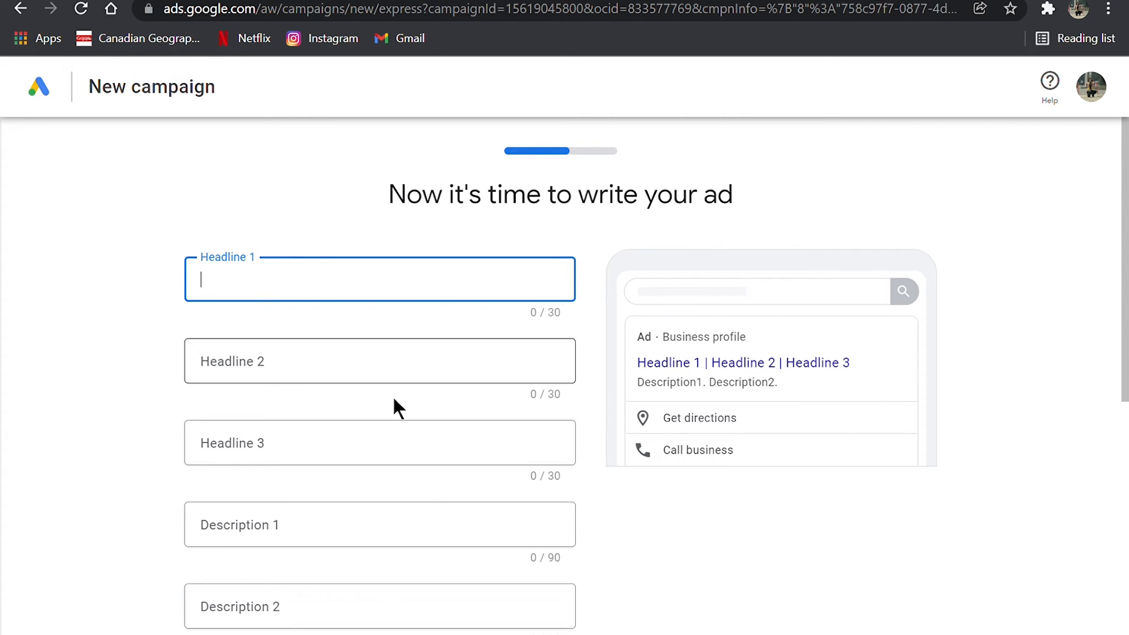
- Examine the ad's headline, description, call button and location fields, and try to continue with the text fields empty
{"action": "scroll", "coordinate": [432, 507], "scroll_direction": "down", "scroll_amount": 2}
{"action": "scroll", "coordinate": [432, 504], "scroll_direction": "down", "scroll_amount": 5}
{"action": "scroll", "coordinate": [434, 453], "scroll_direction": "up", "scroll_amount": 3}
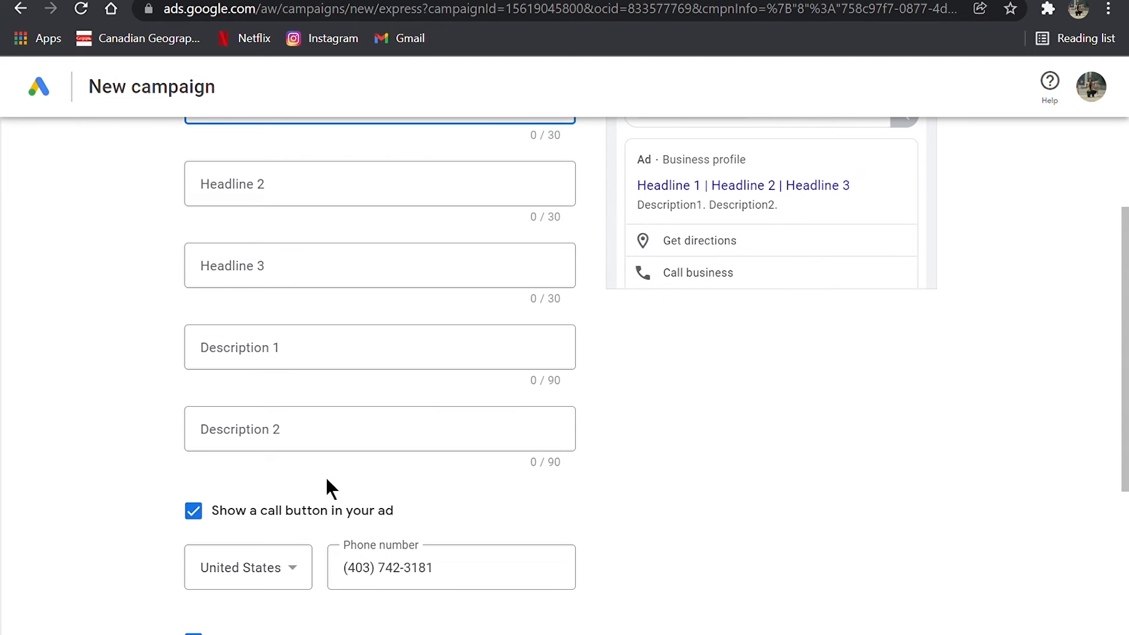
{"action": "scroll", "coordinate": [331, 491], "scroll_direction": "down", "scroll_amount": 3}
{"action": "scroll", "coordinate": [332, 494], "scroll_direction": "down", "scroll_amount": 2}
{"action": "left_click", "coordinate": [917, 536]}
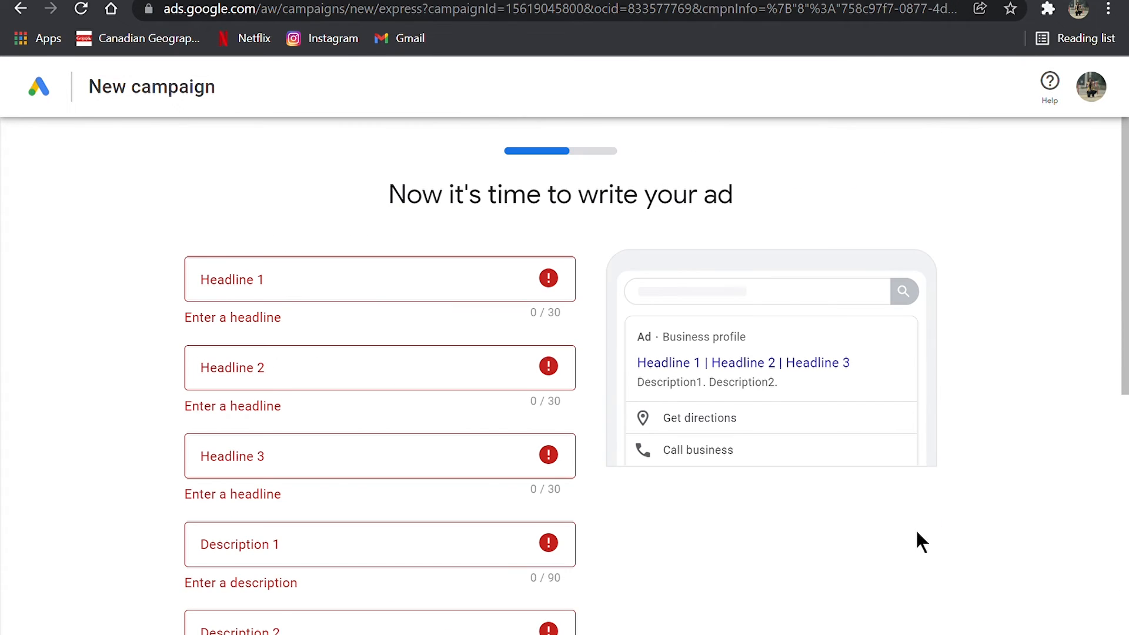
{"action": "scroll", "coordinate": [431, 289], "scroll_direction": "down", "scroll_amount": 6}
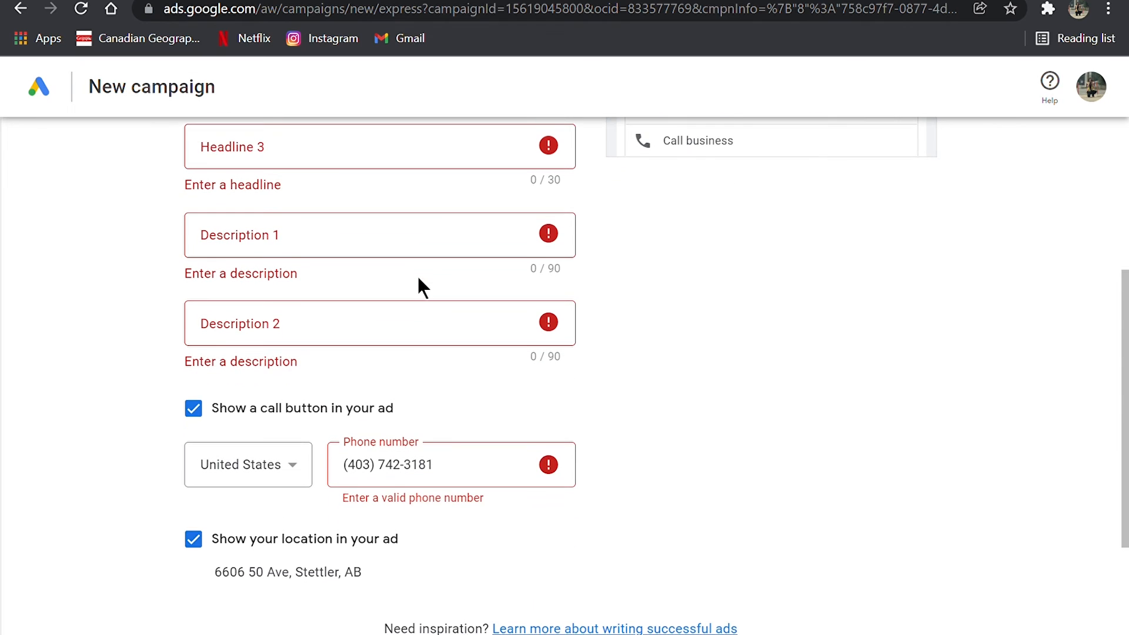
{"action": "scroll", "coordinate": [432, 290], "scroll_direction": "up", "scroll_amount": 4}
{"action": "scroll", "coordinate": [432, 289], "scroll_direction": "up", "scroll_amount": 2}
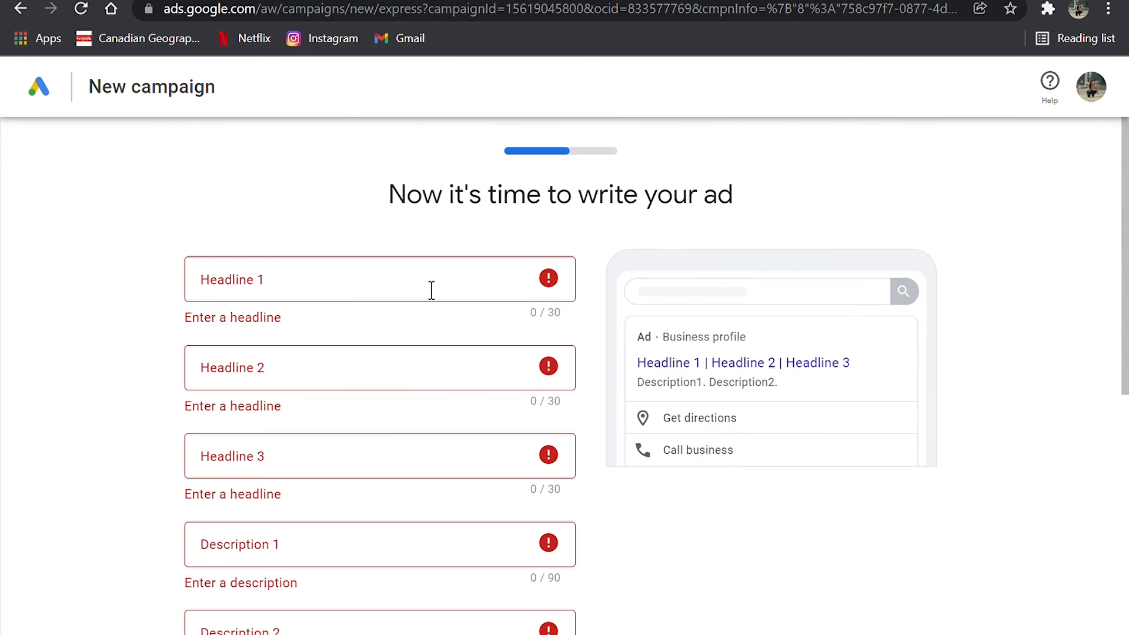
- Enter "best bagels" as the ad's first headline
{"action": "left_click", "coordinate": [431, 290]}
{"action": "type", "text": "best bagels"}
{"action": "left_click", "coordinate": [410, 371]}
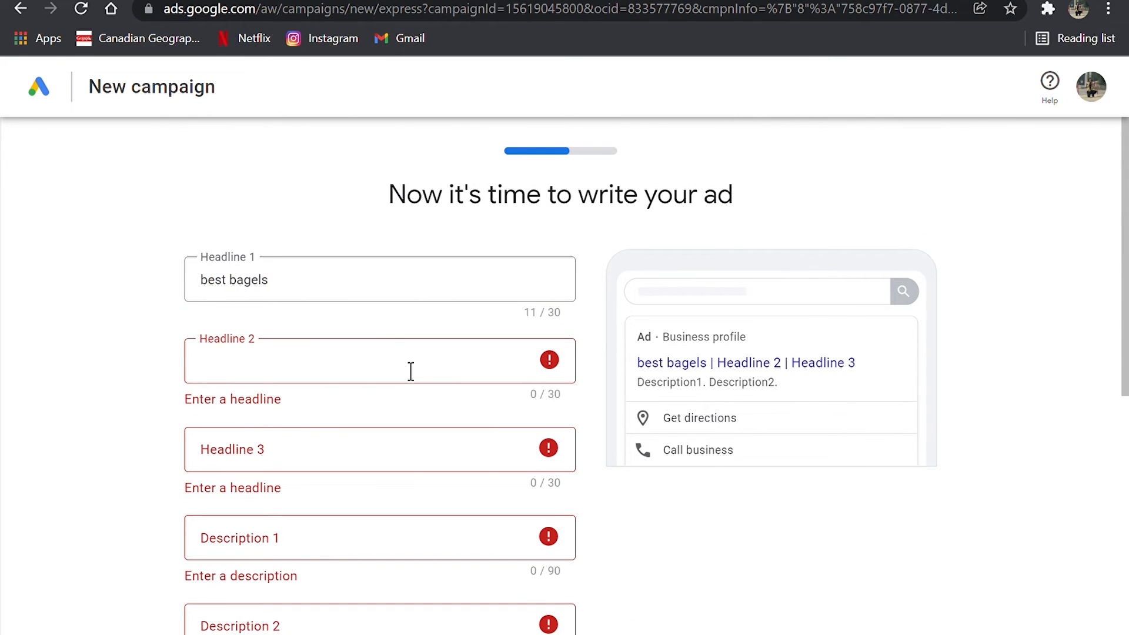
- Set the ad's headlines to "Byrons Beef Bagels", "Best in alberta" and "Cant be beat", and its descriptions to "Bagels Galor!" and "And coffee too!"
{"action": "left_click", "coordinate": [399, 296]}
{"action": "key", "text": "ctrl+a"}
{"action": "type", "text": "By"}
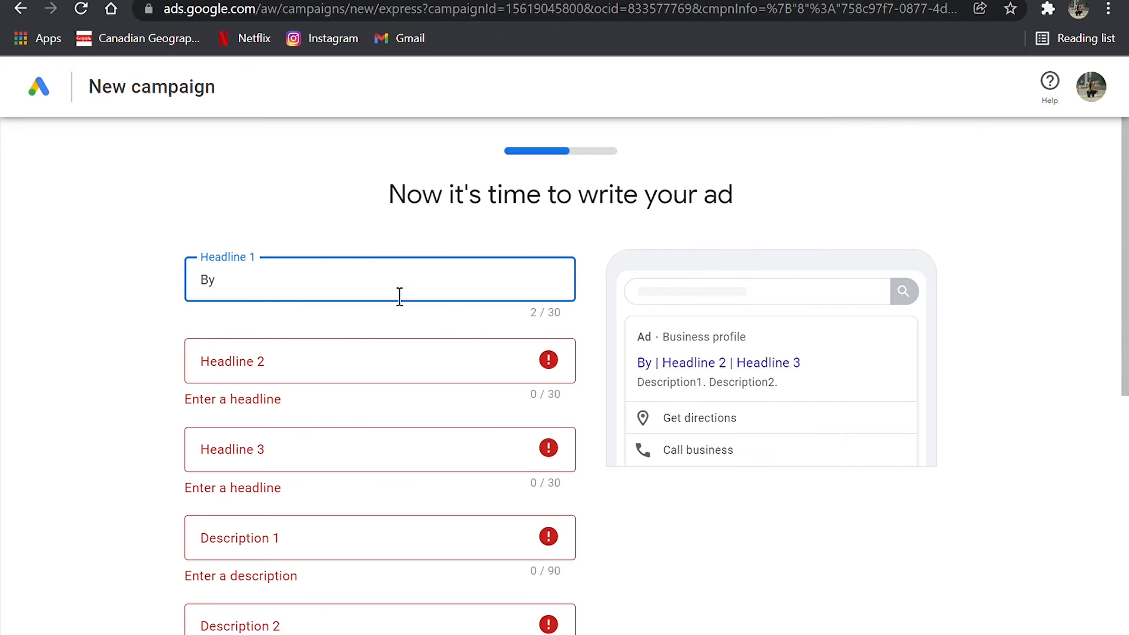
{"action": "type", "text": "rons Beef Bagels"}
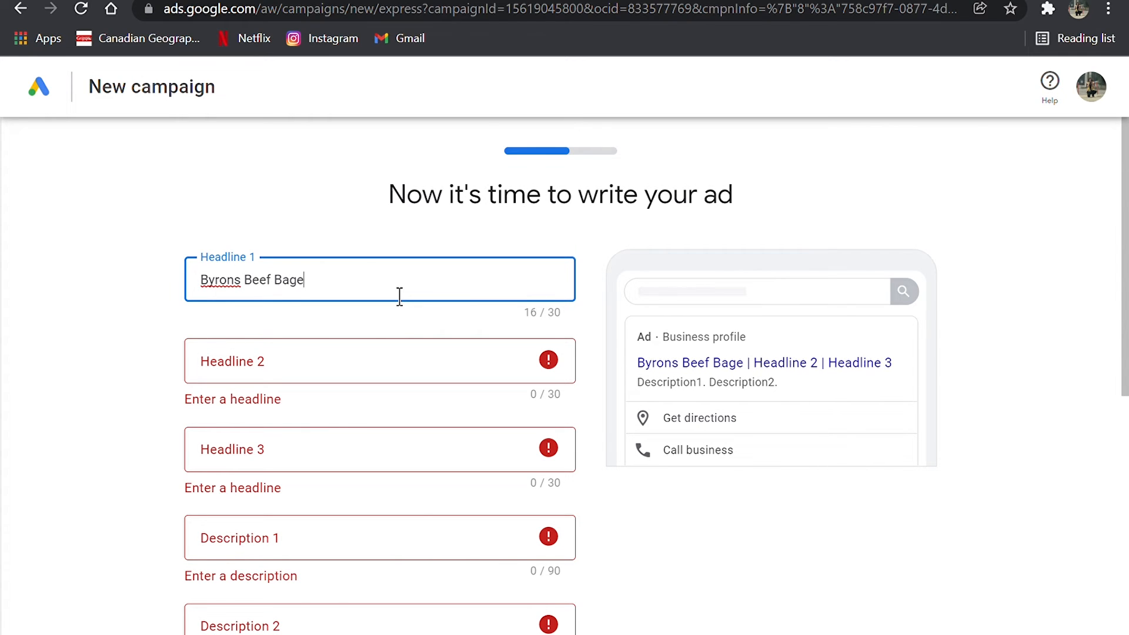
{"action": "left_click", "coordinate": [306, 354]}
{"action": "type", "text": "Best "}
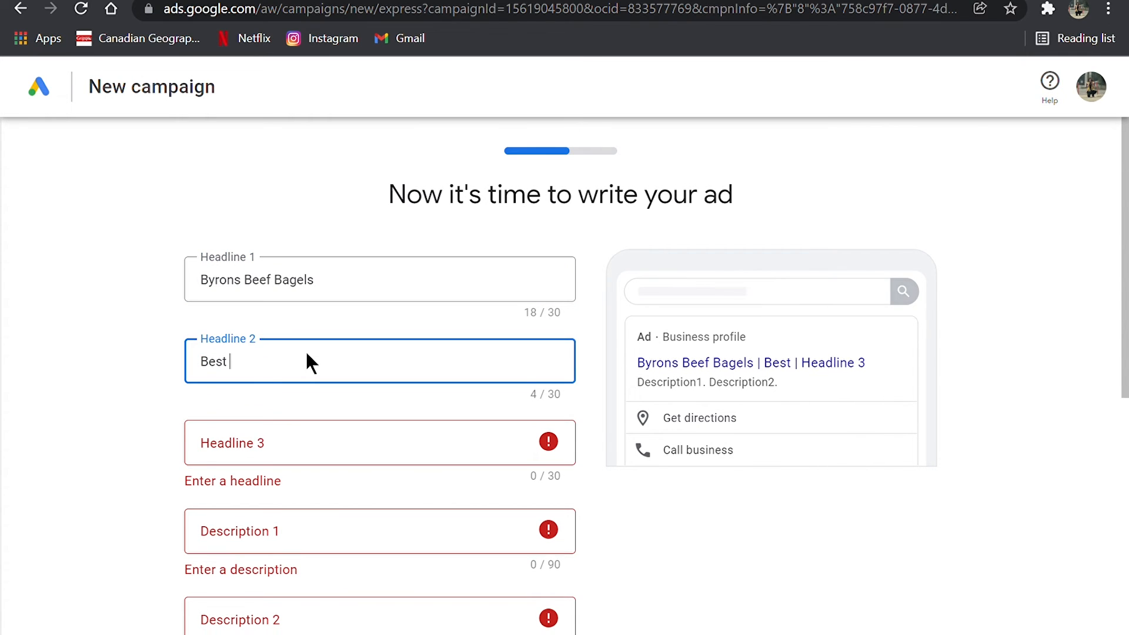
{"action": "type", "text": "in alberta"}
{"action": "left_click", "coordinate": [272, 428]}
{"action": "type", "text": "Cant be beat"}
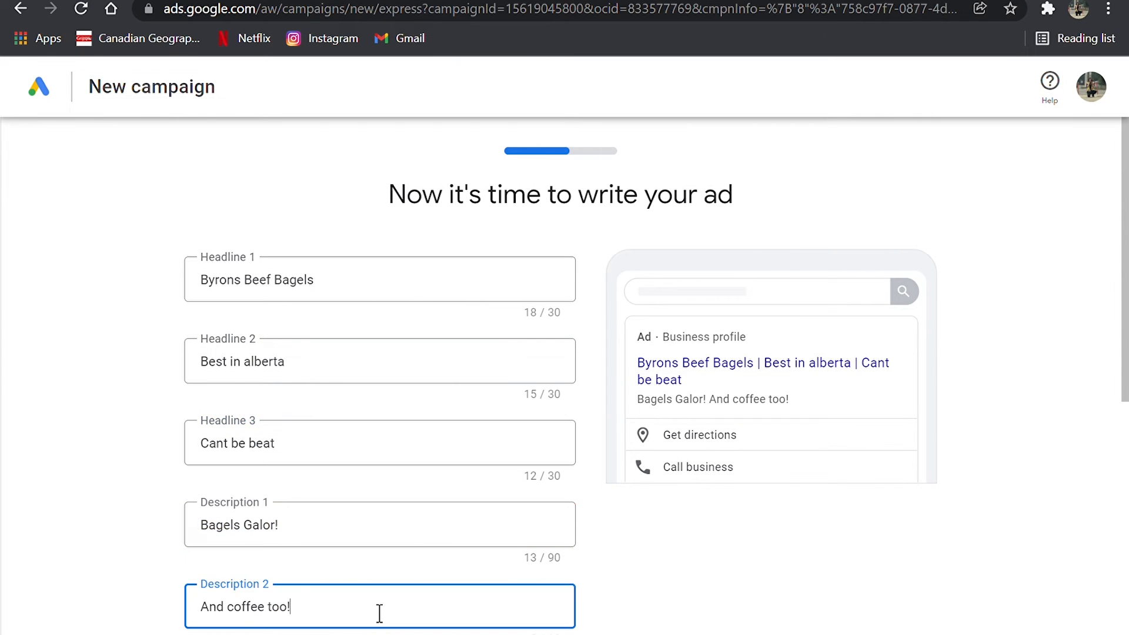
{"action": "scroll", "coordinate": [364, 597], "scroll_direction": "down", "scroll_amount": 4}
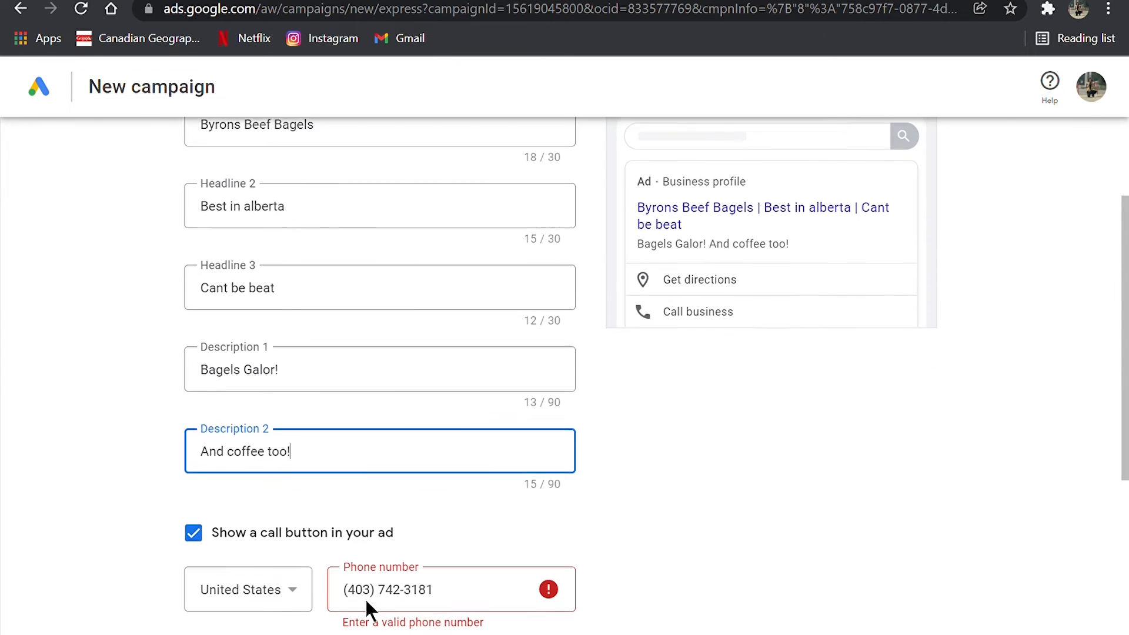
{"action": "scroll", "coordinate": [364, 597], "scroll_direction": "up", "scroll_amount": 3}
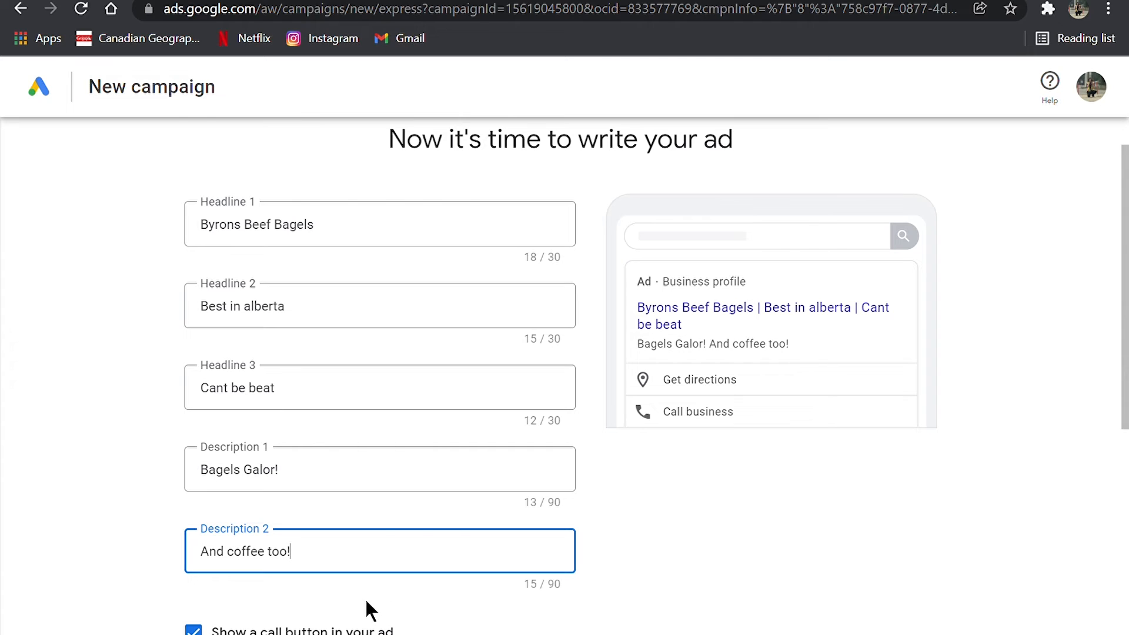
- Set the country of the ad's call button phone number to Canada and continue to the keyword themes
{"action": "scroll", "coordinate": [364, 597], "scroll_direction": "down", "scroll_amount": 5}
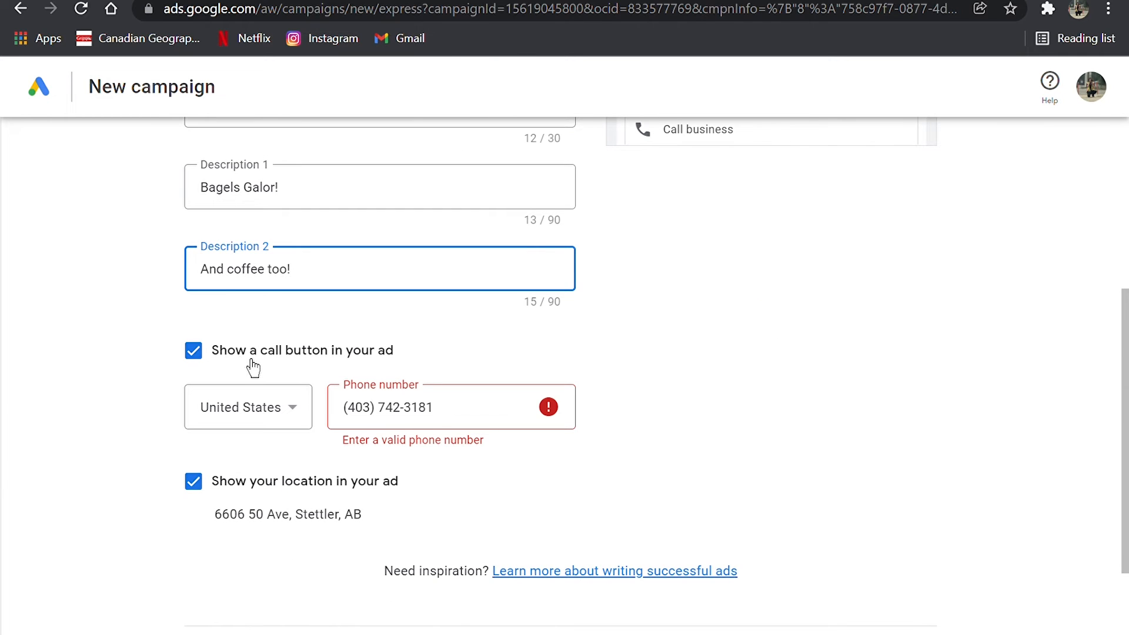
{"action": "left_click", "coordinate": [290, 428]}
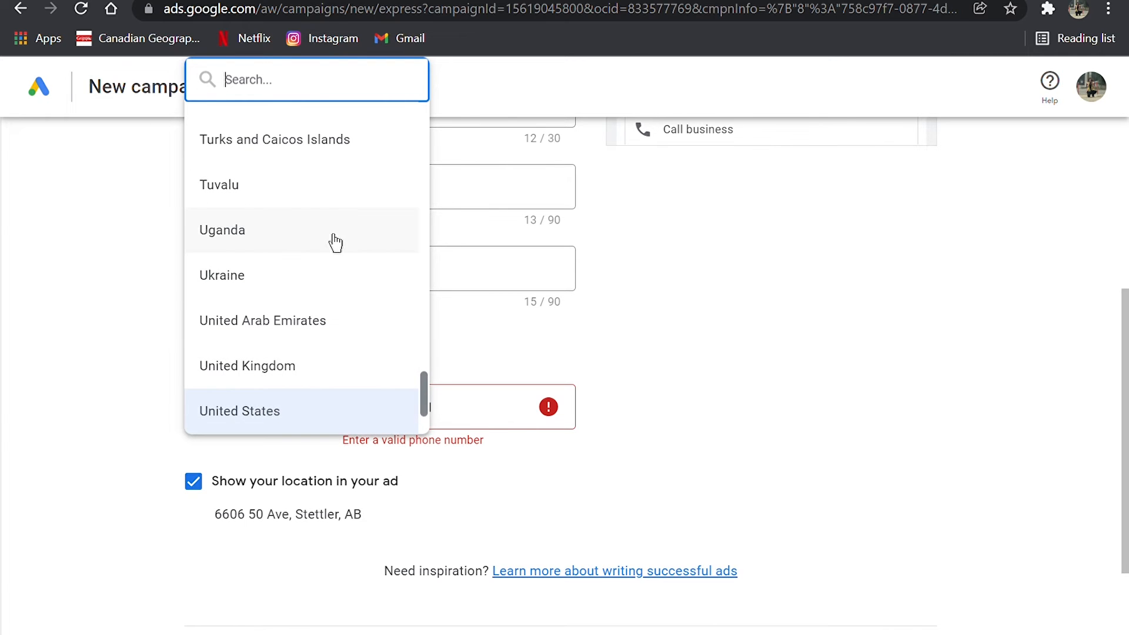
{"action": "scroll", "coordinate": [333, 239], "scroll_direction": "up", "scroll_amount": 5}
{"action": "type", "text": "can"}
{"action": "left_click", "coordinate": [281, 518]}
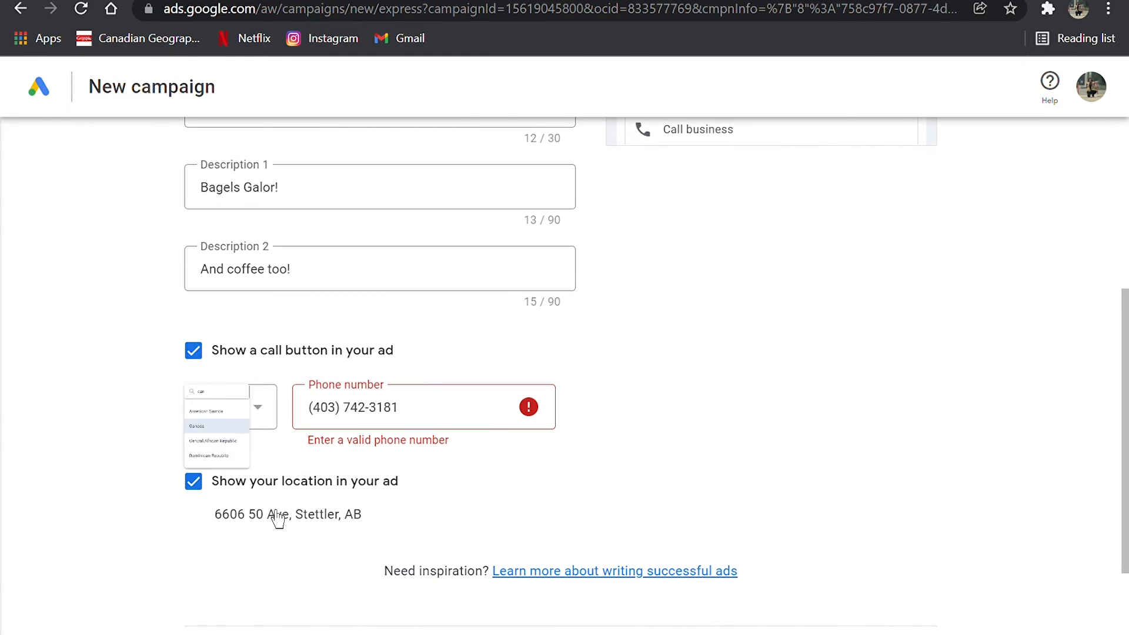
{"action": "left_click", "coordinate": [442, 422]}
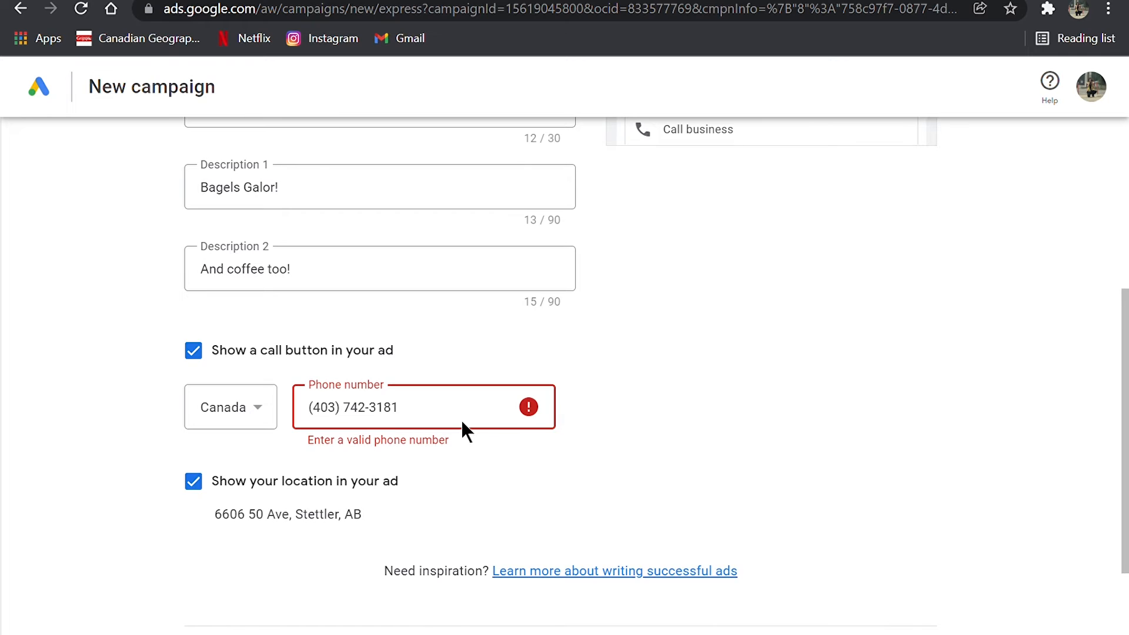
{"action": "scroll", "coordinate": [460, 418], "scroll_direction": "down", "scroll_amount": 1}
{"action": "left_click", "coordinate": [894, 624]}
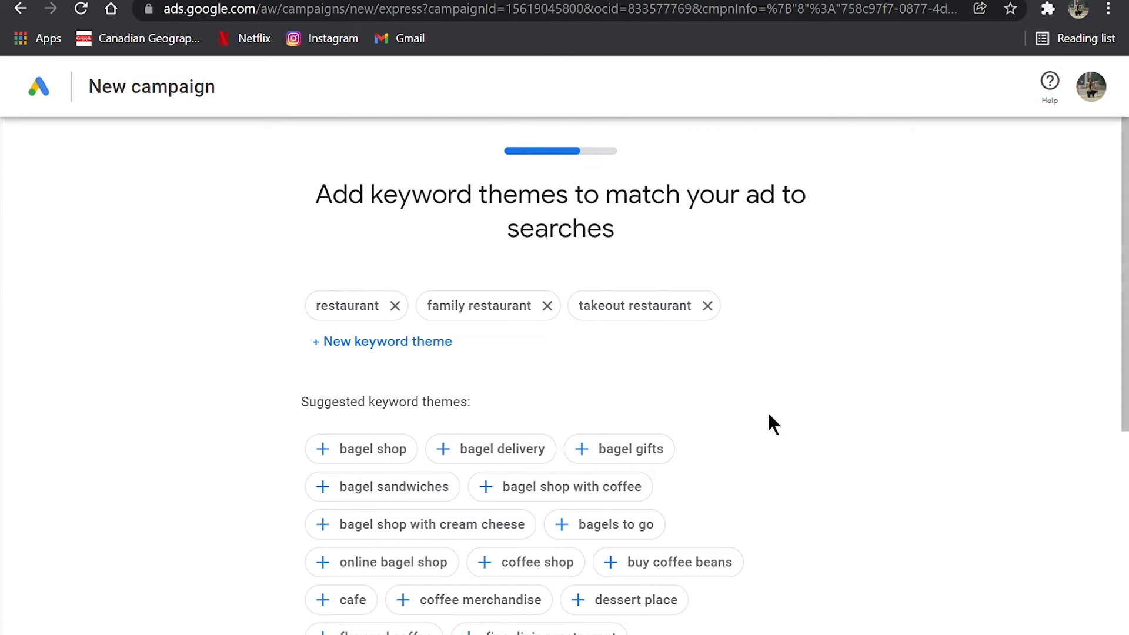
- Add the keyword themes bagel shop, bagel gifts, bagel sandwiches, bagel shop with coffee, low-carb bagels, bagel catering and bagel drive thru, and continue
{"action": "left_click", "coordinate": [367, 449]}
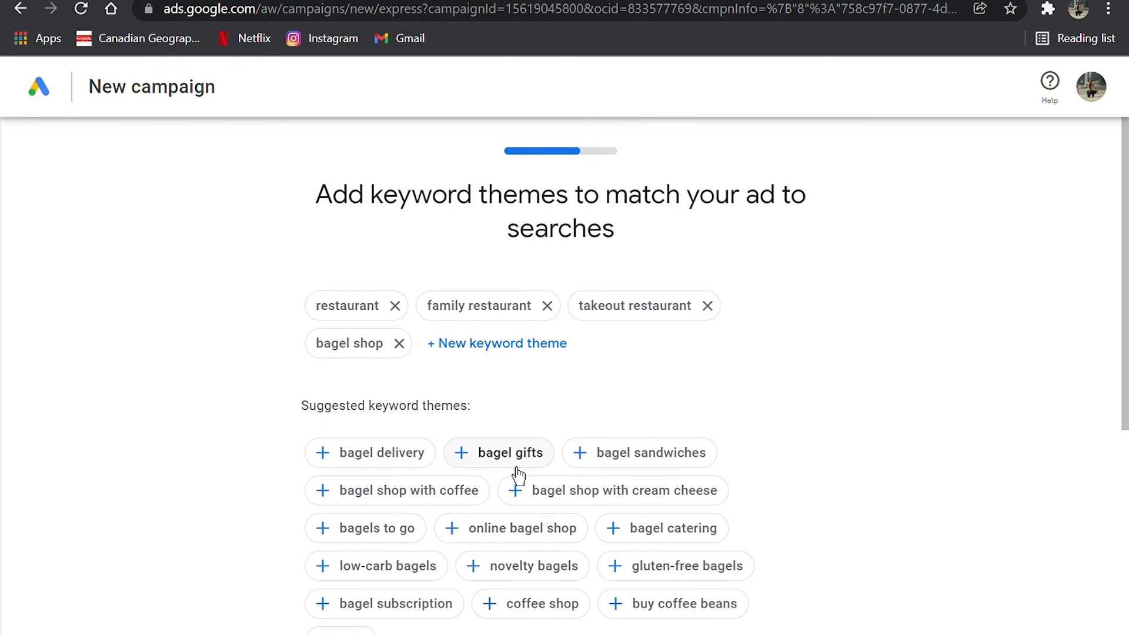
{"action": "left_click", "coordinate": [512, 461]}
{"action": "left_click", "coordinate": [527, 462]}
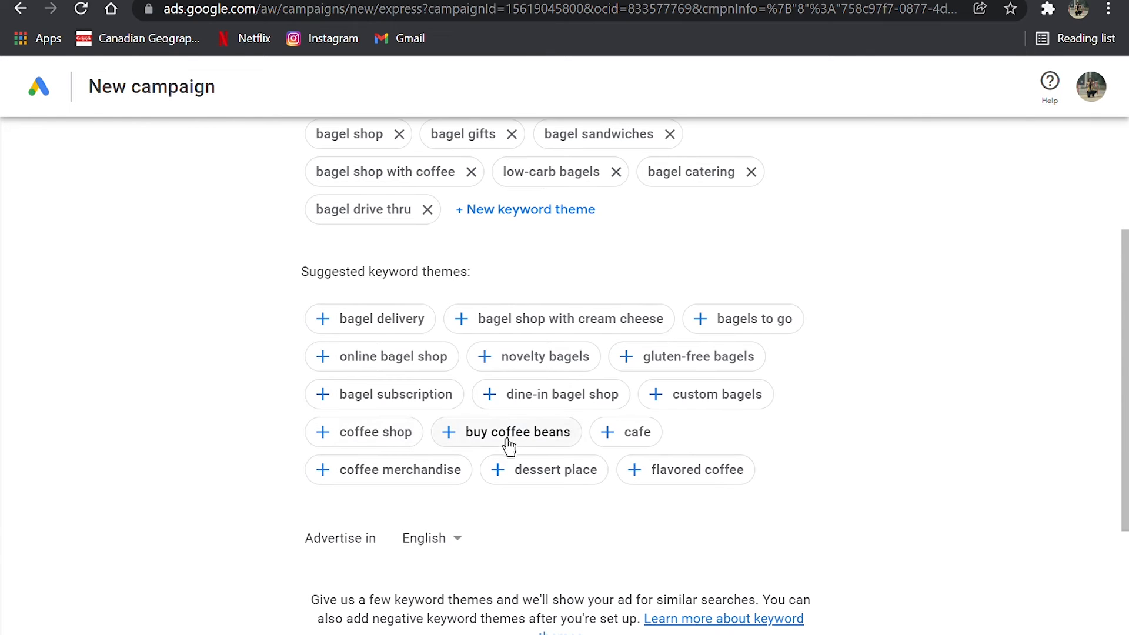
{"action": "scroll", "coordinate": [417, 446], "scroll_direction": "up", "scroll_amount": 3}
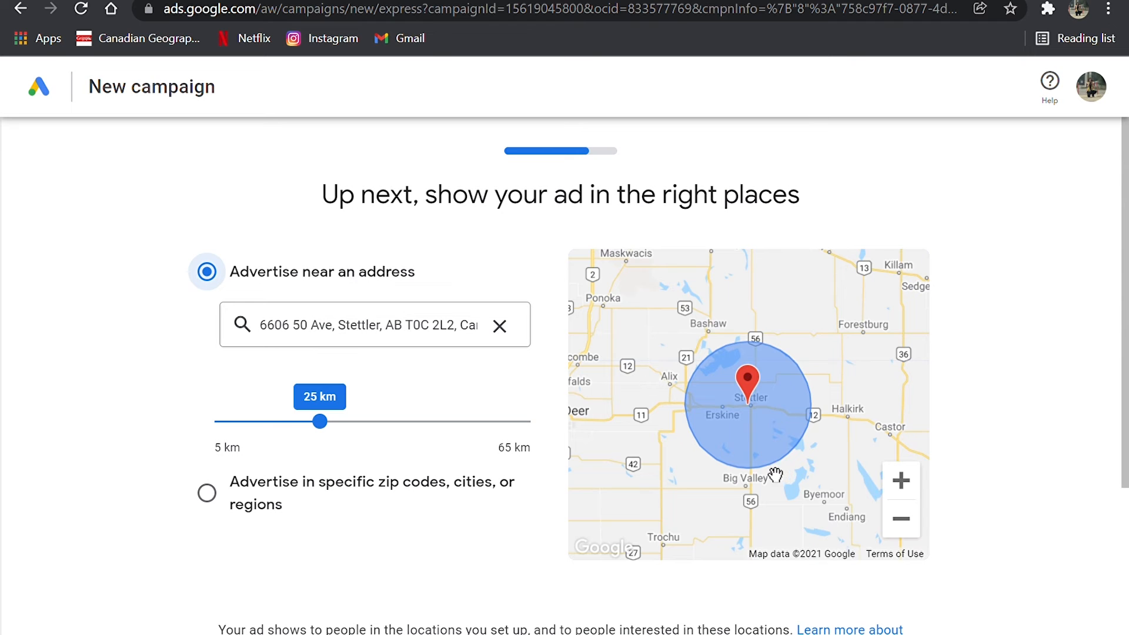
- Set the advertising radius around the business address to 31 km
{"action": "scroll", "coordinate": [744, 447], "scroll_direction": "down", "scroll_amount": 2}
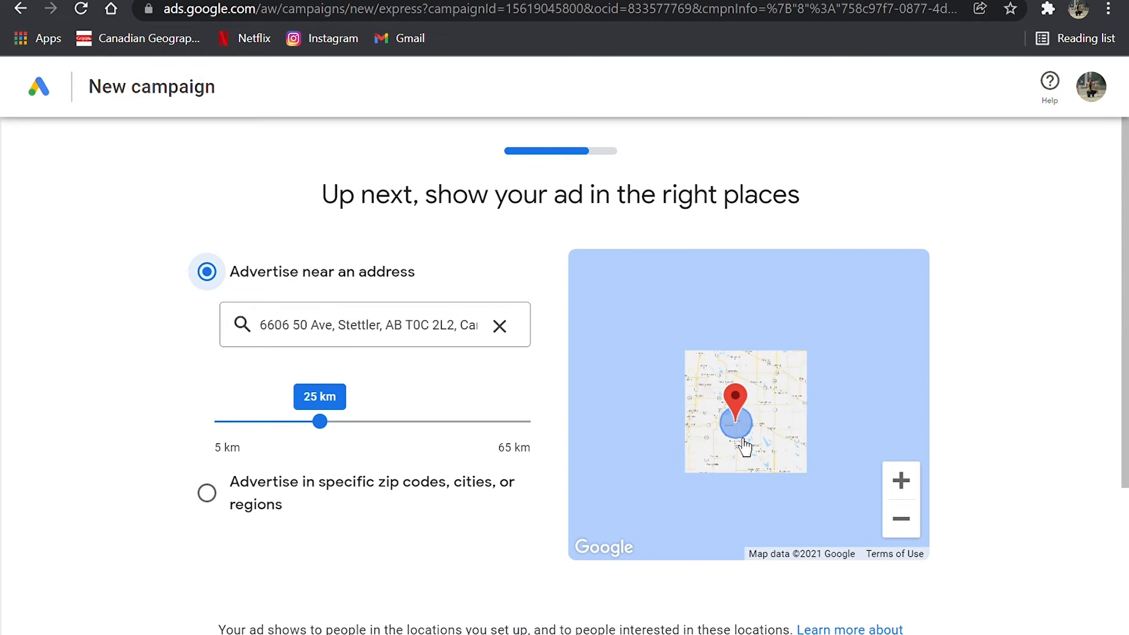
{"action": "scroll", "coordinate": [745, 447], "scroll_direction": "up", "scroll_amount": 2}
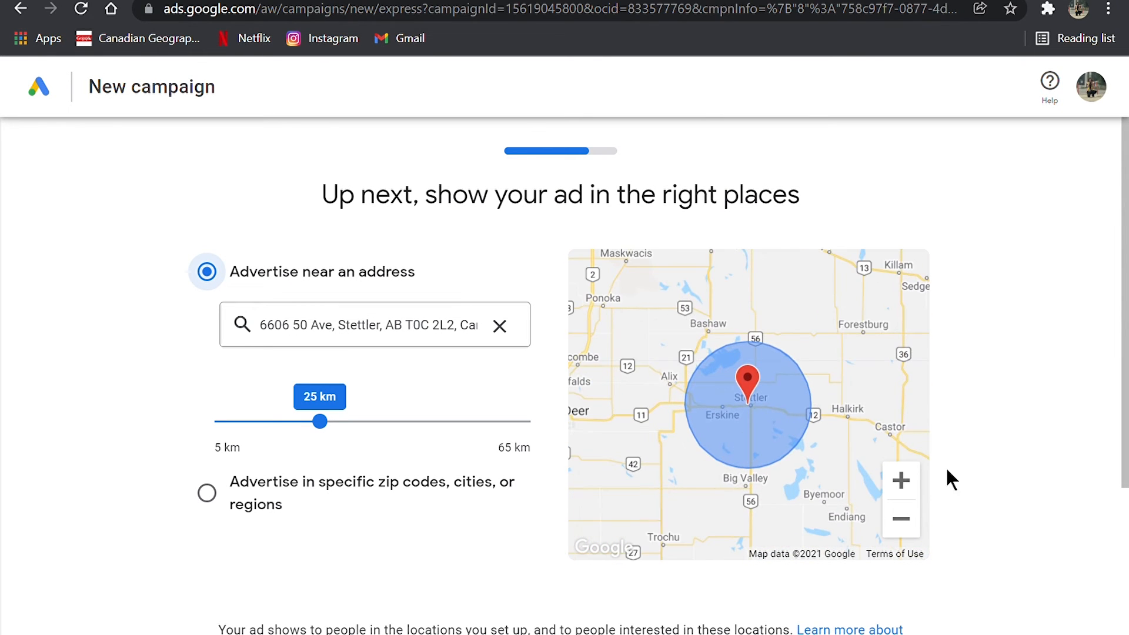
{"action": "left_click_drag", "start_coordinate": [322, 422], "coordinate": [355, 394]}
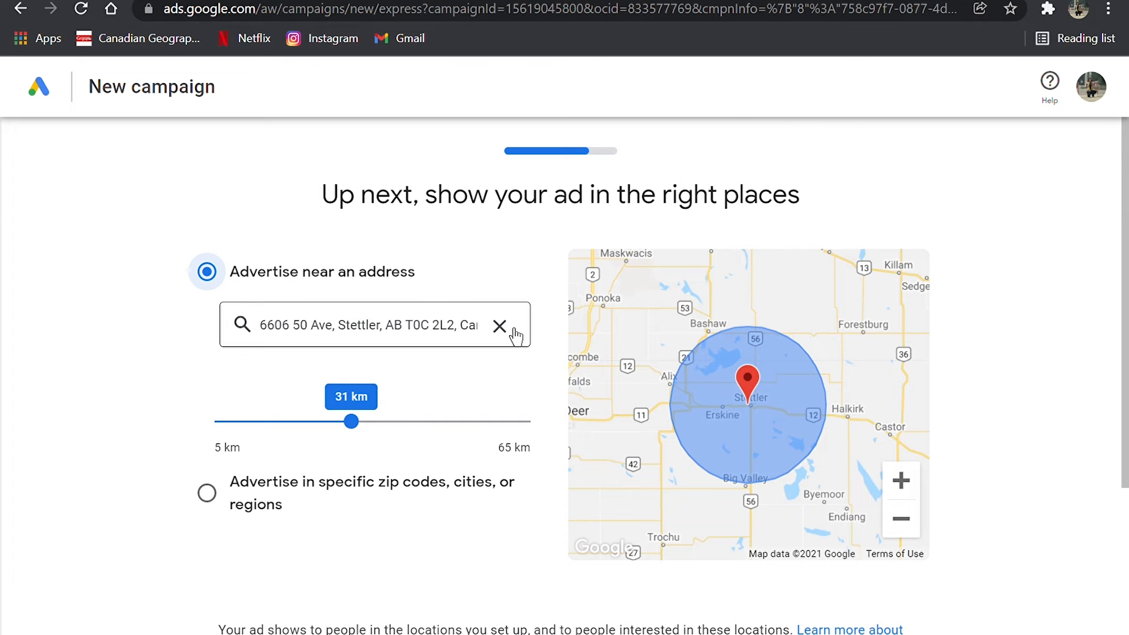
- Try advertising in specific zip codes, cities or regions, and switch back to advertising near an address
{"action": "scroll", "coordinate": [429, 547], "scroll_direction": "down", "scroll_amount": 1}
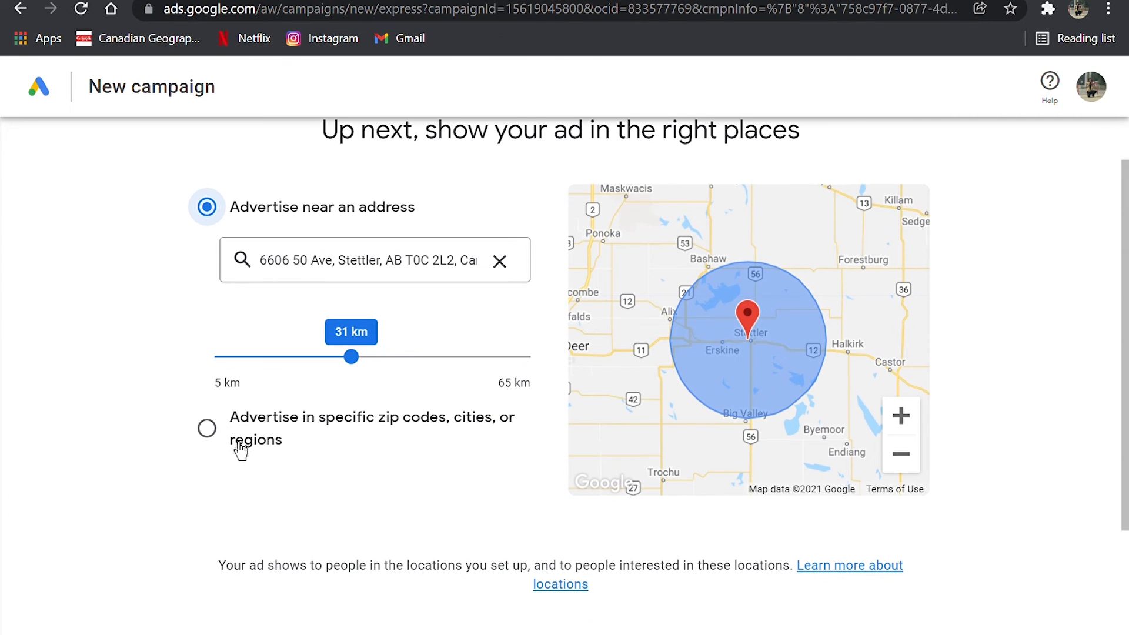
{"action": "left_click", "coordinate": [210, 426]}
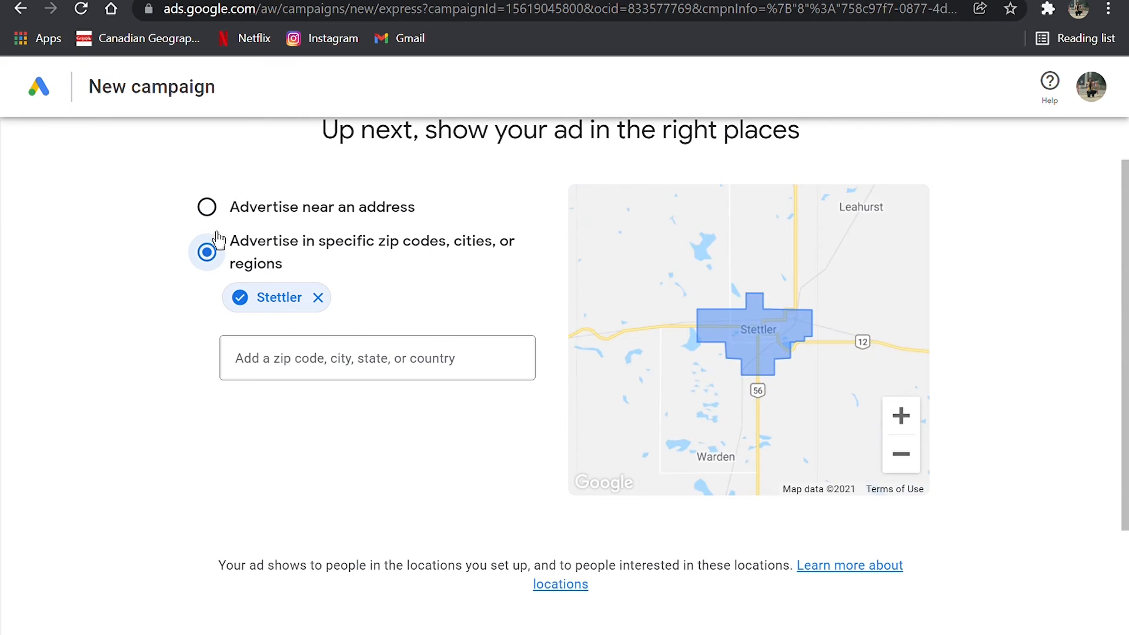
{"action": "left_click", "coordinate": [223, 215]}
- Check the targeted area on the map, keep the radius around the address and continue to the budget
{"action": "scroll", "coordinate": [456, 411], "scroll_direction": "down", "scroll_amount": 2}
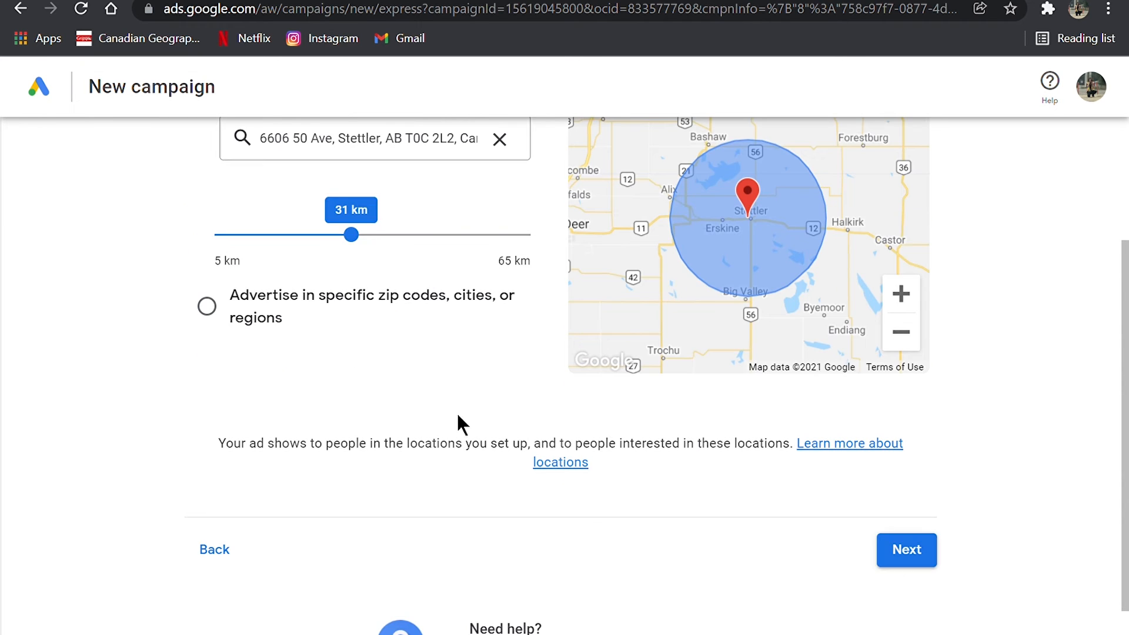
{"action": "scroll", "coordinate": [372, 327], "scroll_direction": "up", "scroll_amount": 3}
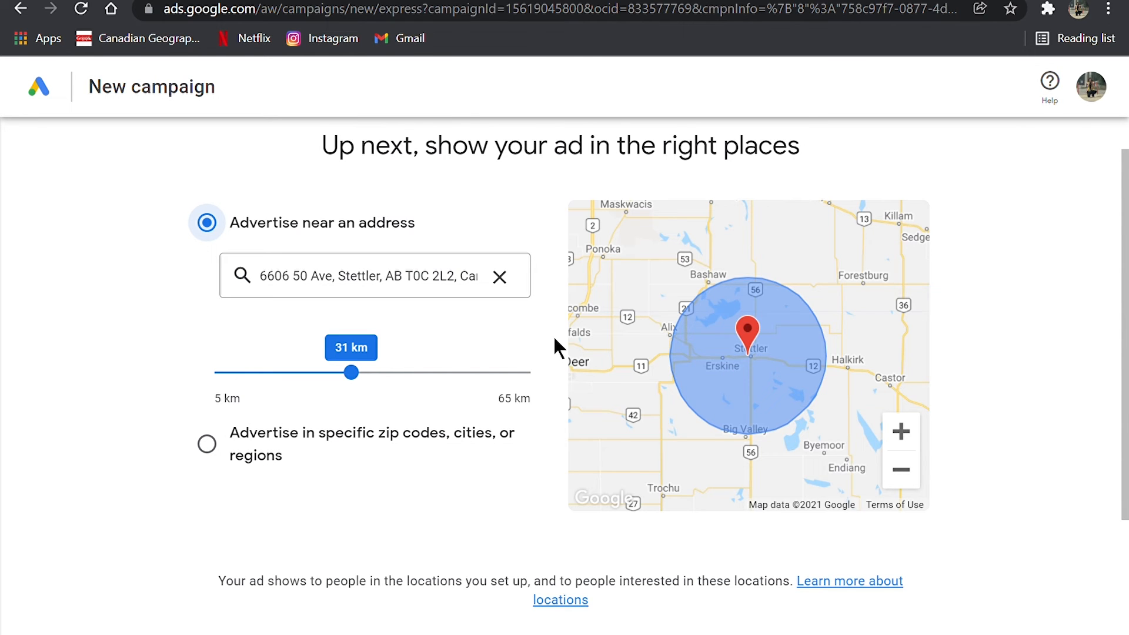
{"action": "scroll", "coordinate": [764, 479], "scroll_direction": "down", "scroll_amount": 3}
{"action": "left_click", "coordinate": [894, 491]}
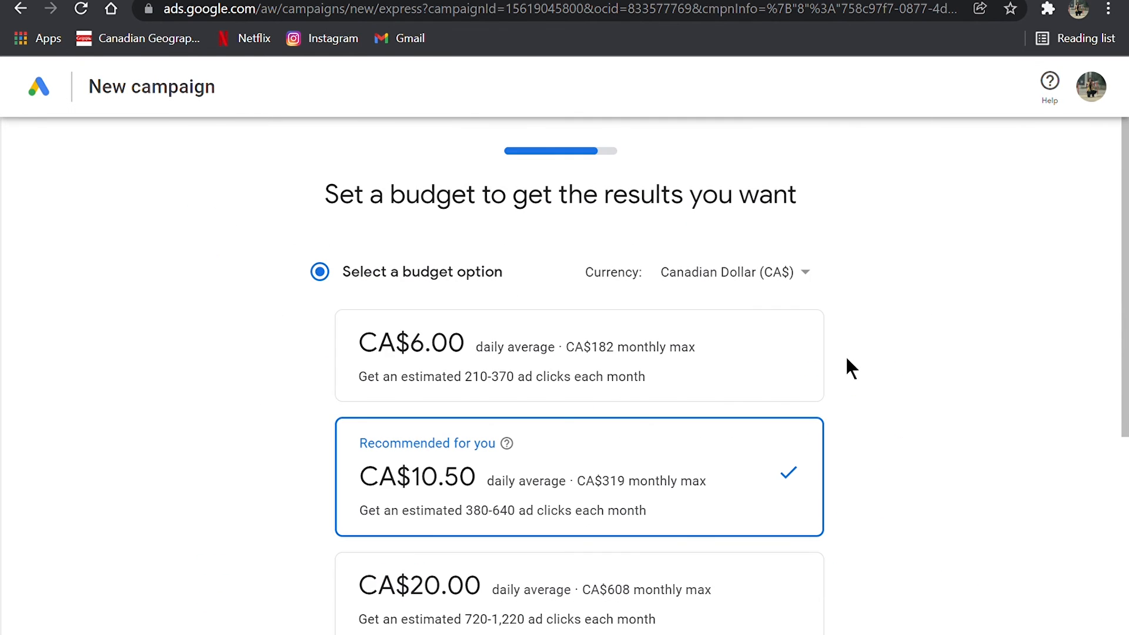
- Compare the daily budget options, keep the recommended CA$10.50 daily average and continue to the campaign review
{"action": "scroll", "coordinate": [846, 368], "scroll_direction": "down", "scroll_amount": 2}
{"action": "scroll", "coordinate": [847, 367], "scroll_direction": "up", "scroll_amount": 2}
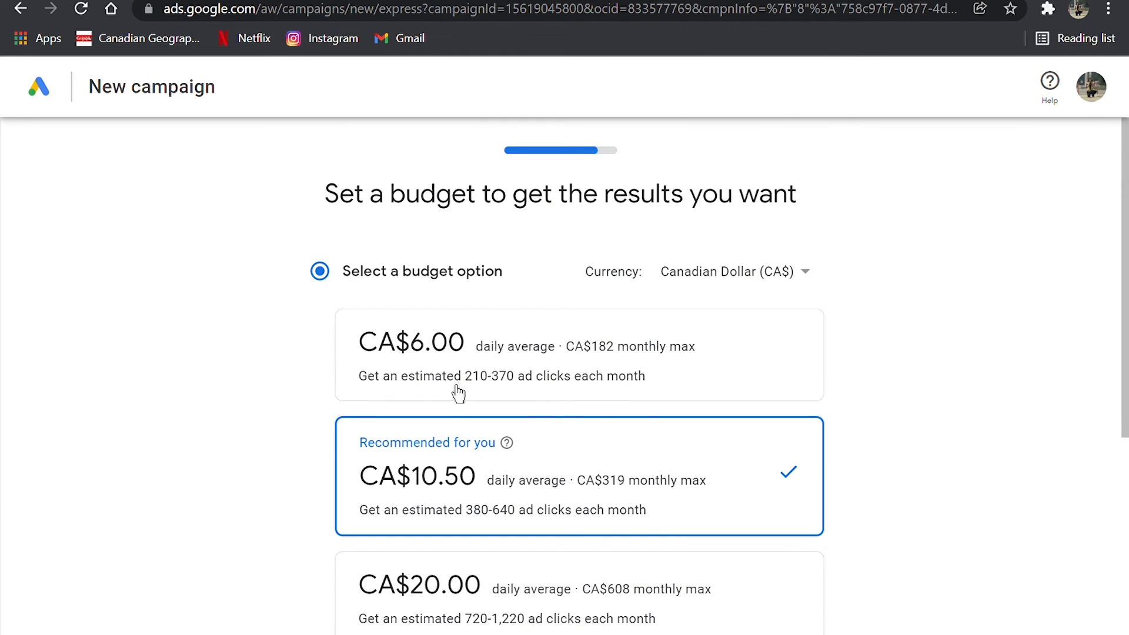
{"action": "scroll", "coordinate": [614, 398], "scroll_direction": "down", "scroll_amount": 2}
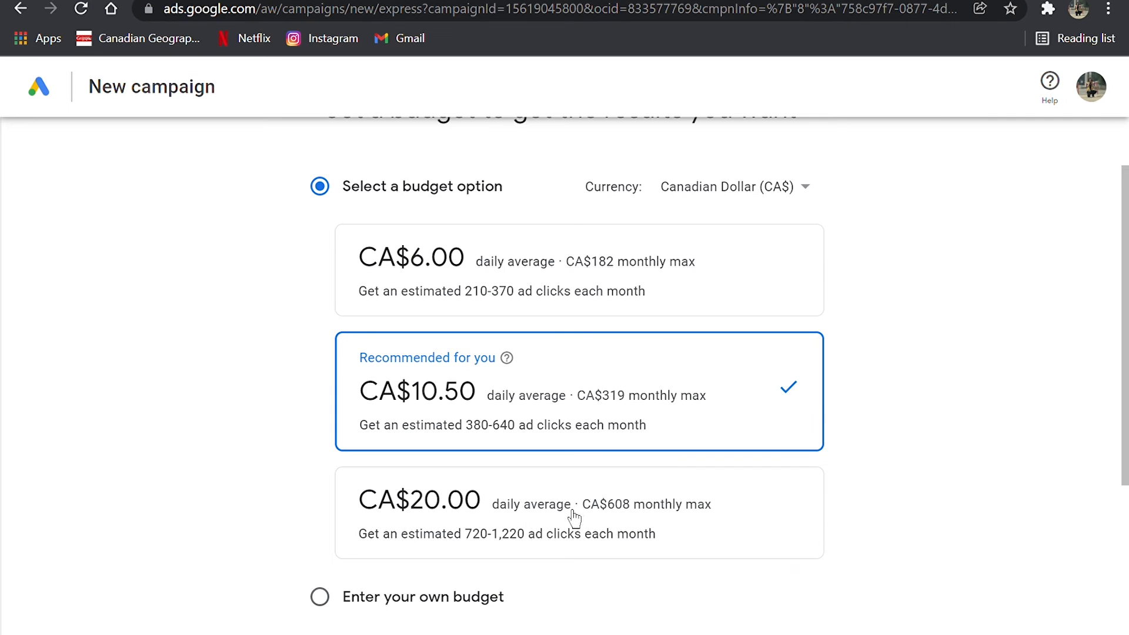
{"action": "scroll", "coordinate": [523, 532], "scroll_direction": "up", "scroll_amount": 2}
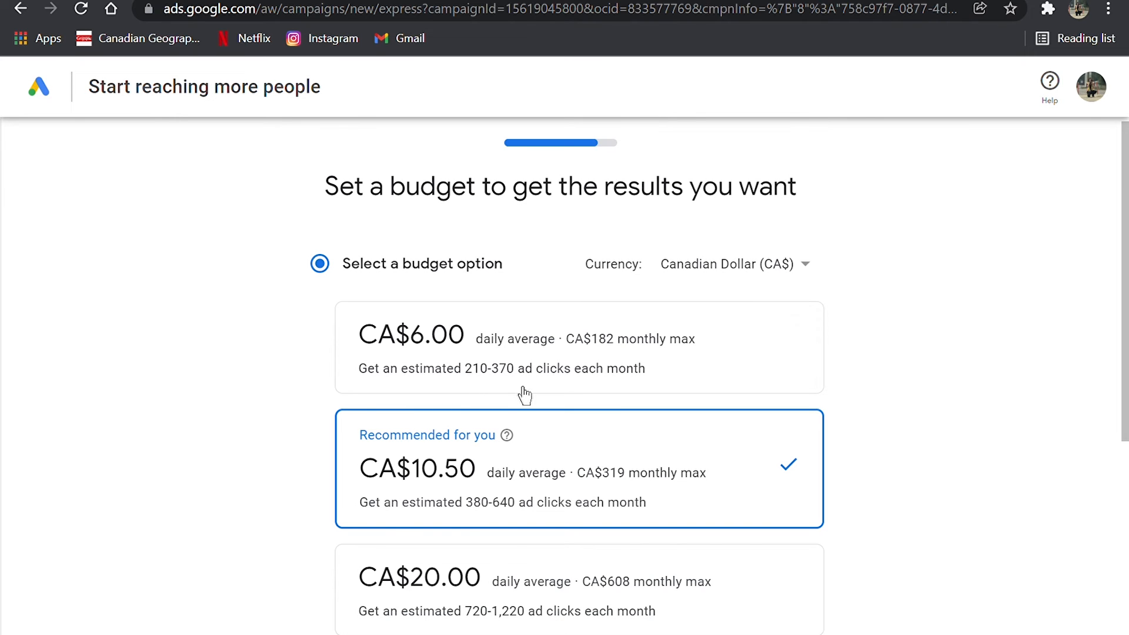
{"action": "scroll", "coordinate": [525, 395], "scroll_direction": "down", "scroll_amount": 3}
{"action": "scroll", "coordinate": [326, 521], "scroll_direction": "up", "scroll_amount": 1}
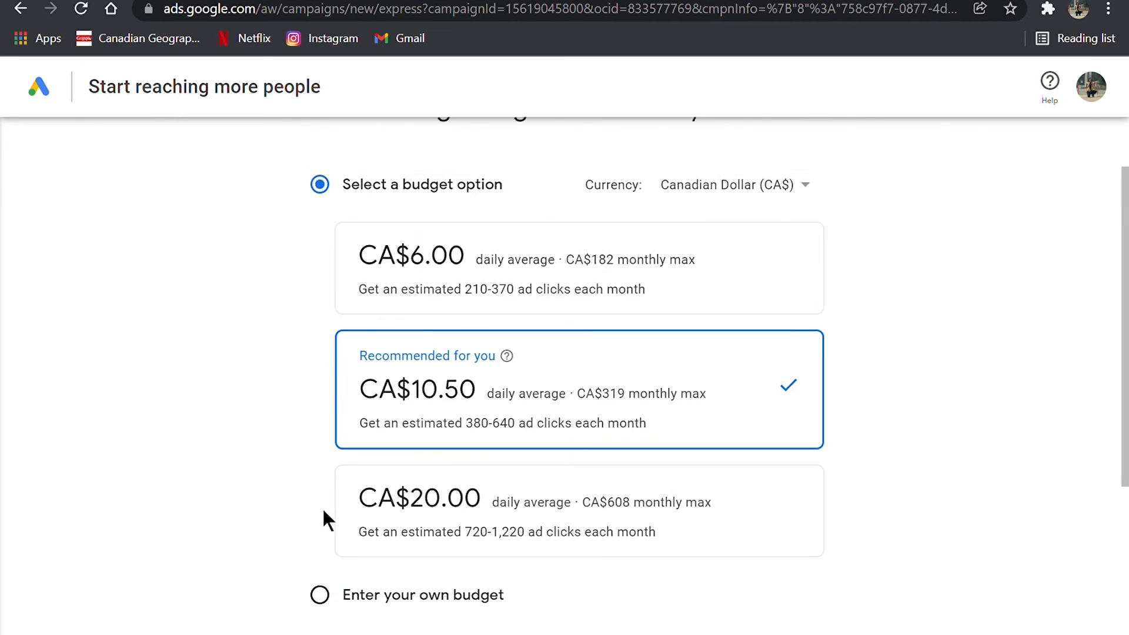
{"action": "scroll", "coordinate": [325, 512], "scroll_direction": "up", "scroll_amount": 2}
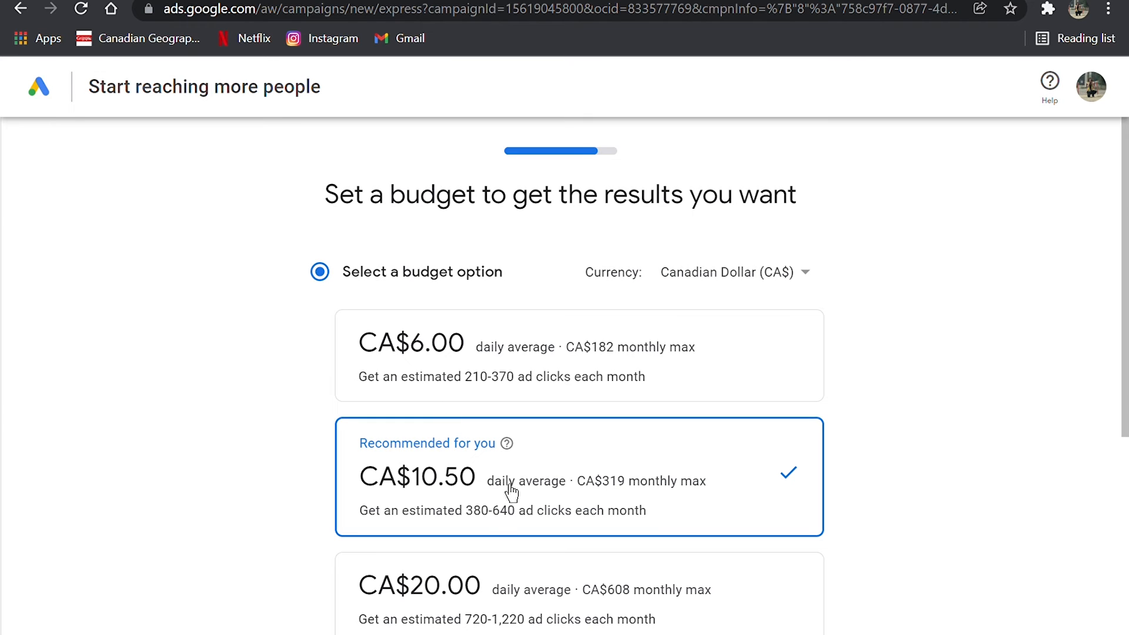
{"action": "scroll", "coordinate": [499, 507], "scroll_direction": "down", "scroll_amount": 5}
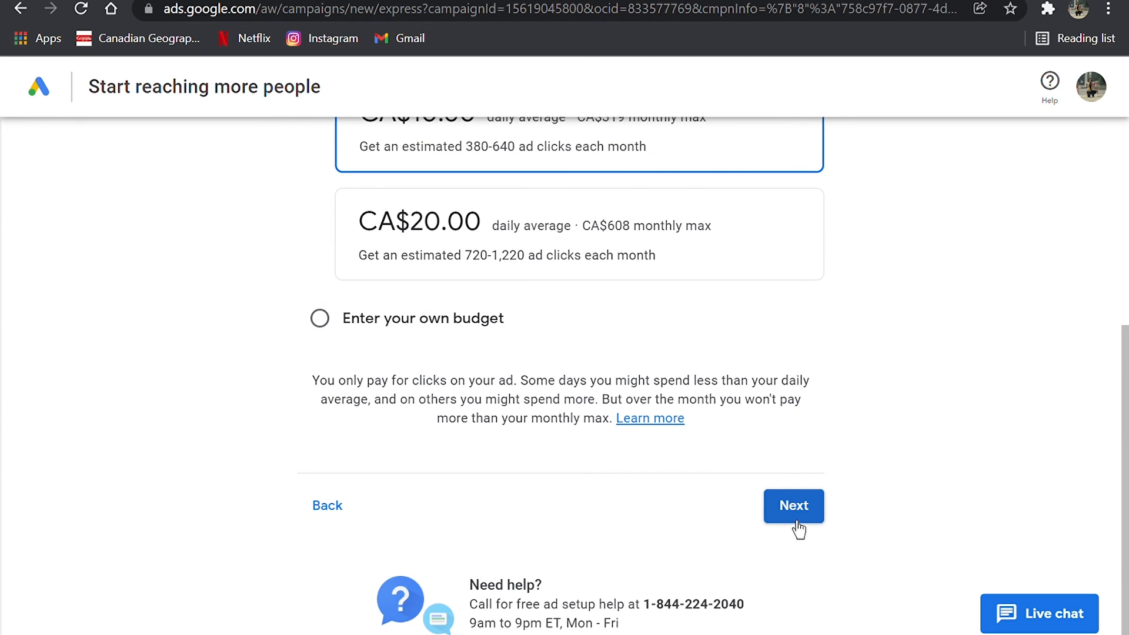
{"action": "left_click", "coordinate": [809, 520]}
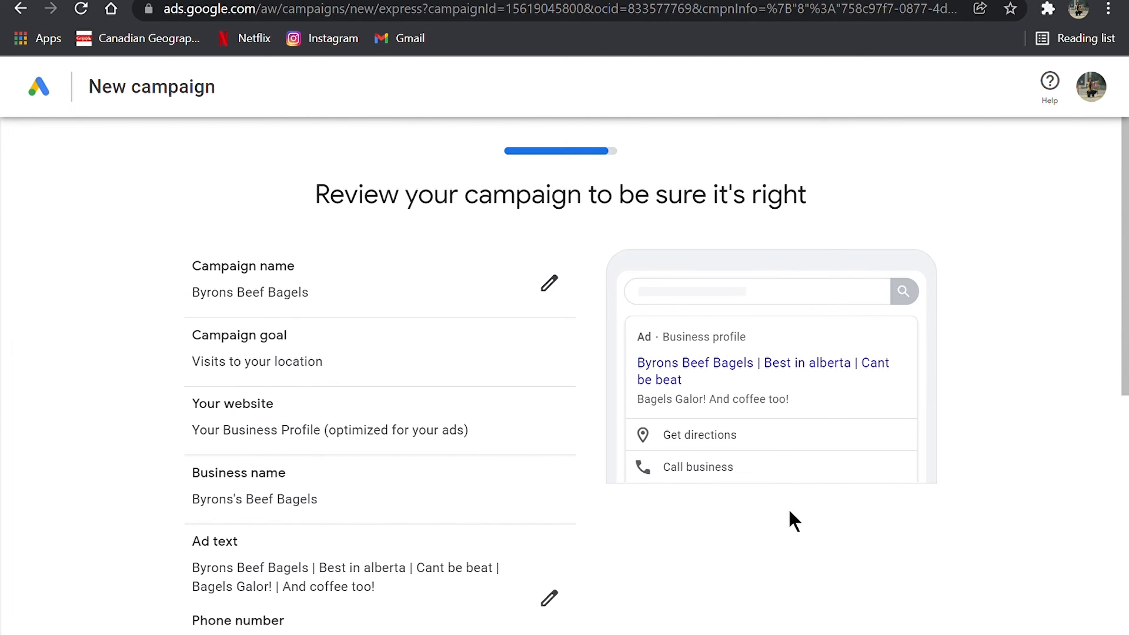
- Check the campaign summary, and continue to the payment information to look through its billing and customer fields
{"action": "scroll", "coordinate": [490, 378], "scroll_direction": "down", "scroll_amount": 1}
{"action": "scroll", "coordinate": [492, 382], "scroll_direction": "down", "scroll_amount": 8}
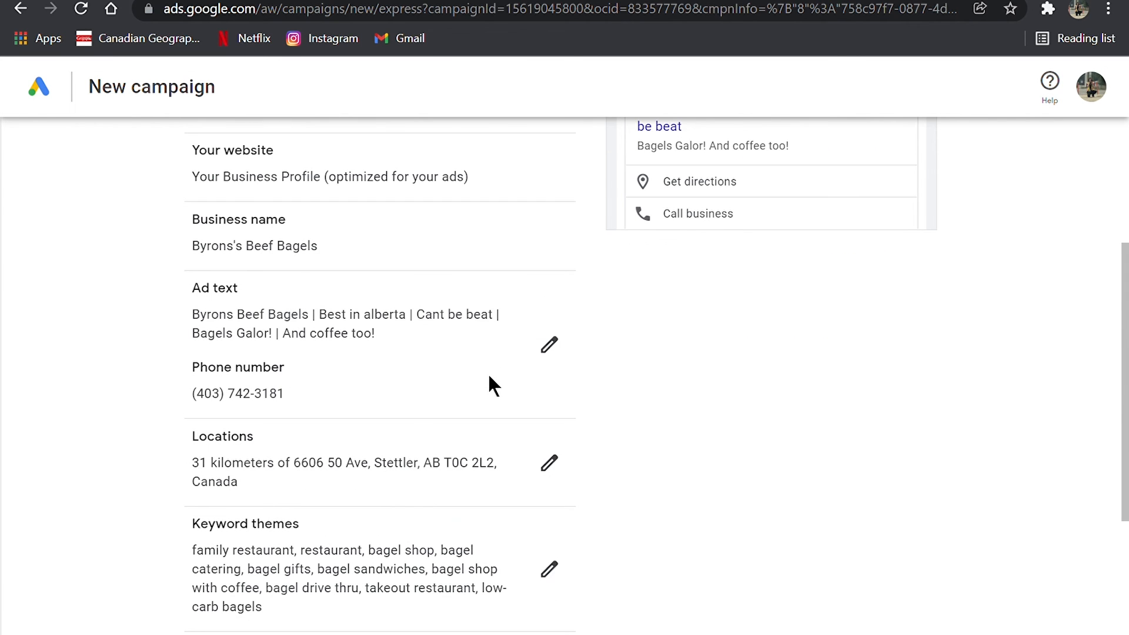
{"action": "left_click", "coordinate": [891, 491]}
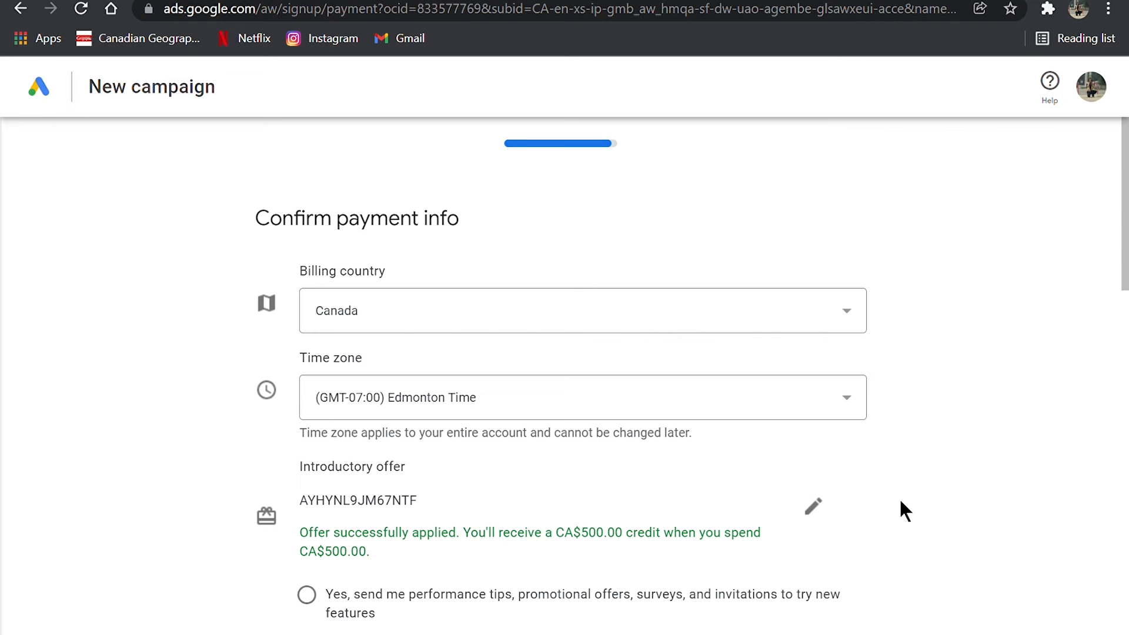
{"action": "scroll", "coordinate": [900, 502], "scroll_direction": "down", "scroll_amount": 8}
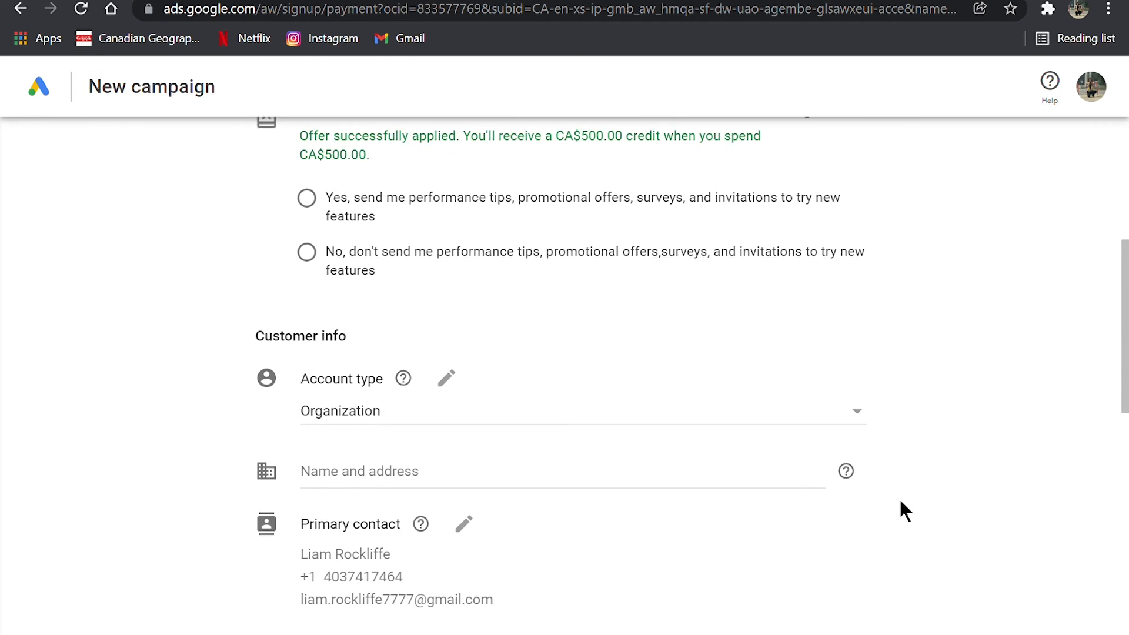
- Return to the Business Profile Manager home page and examine its cards on COVID-19 updates, reviews, professional email, managers, profile completion and pending edits
{"action": "scroll", "coordinate": [900, 501], "scroll_direction": "down", "scroll_amount": 13}
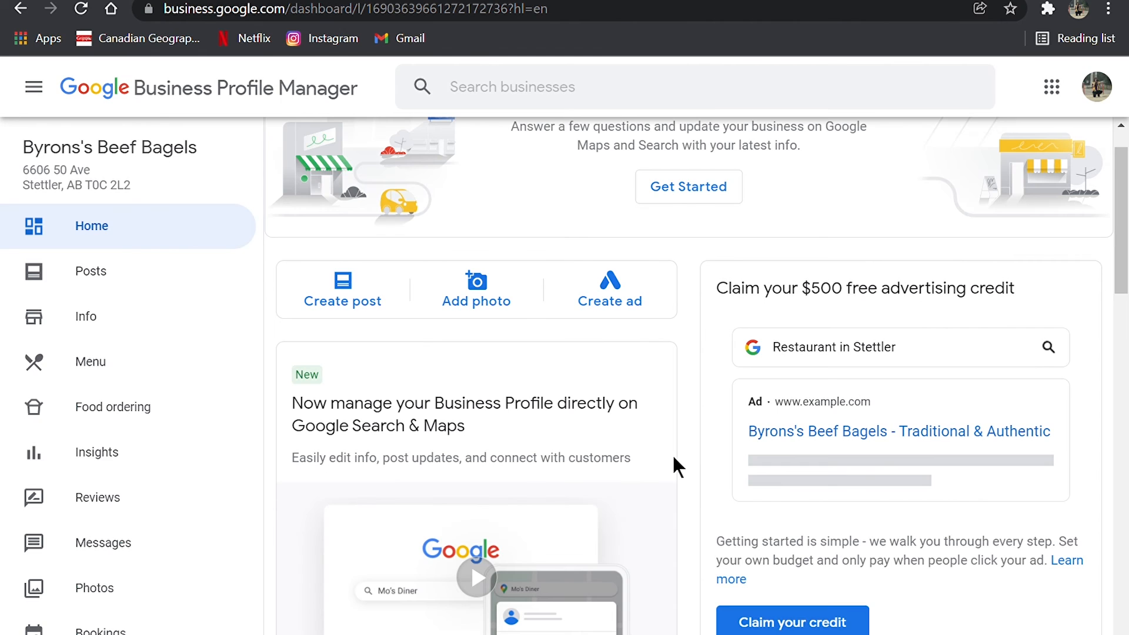
{"action": "scroll", "coordinate": [674, 458], "scroll_direction": "down", "scroll_amount": 1}
{"action": "scroll", "coordinate": [675, 458], "scroll_direction": "up", "scroll_amount": 2}
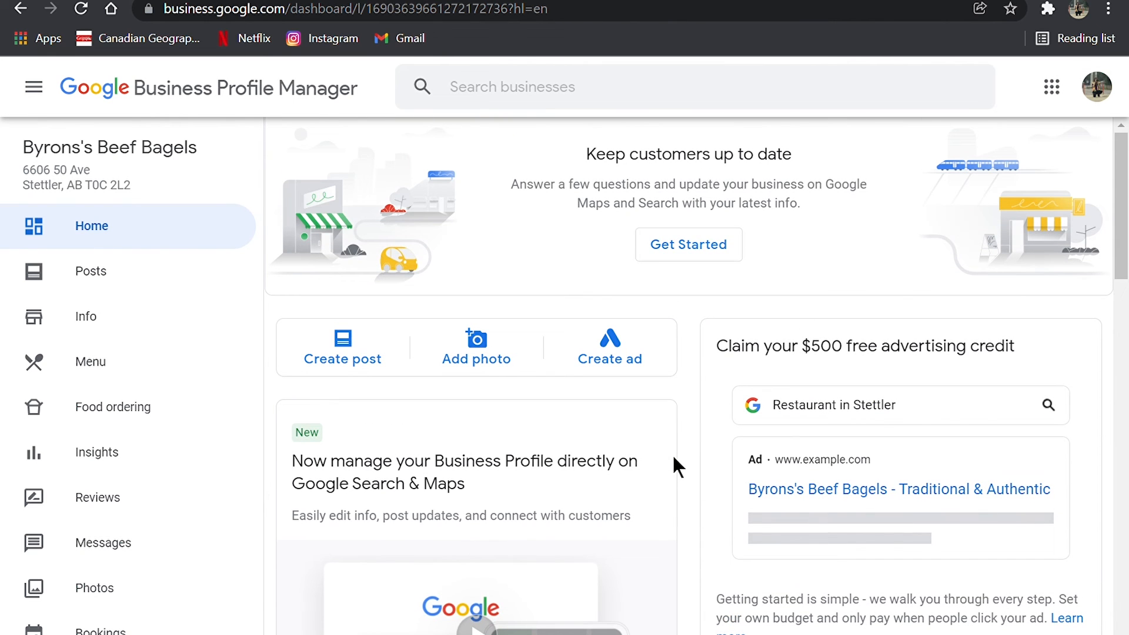
{"action": "scroll", "coordinate": [673, 458], "scroll_direction": "down", "scroll_amount": 8}
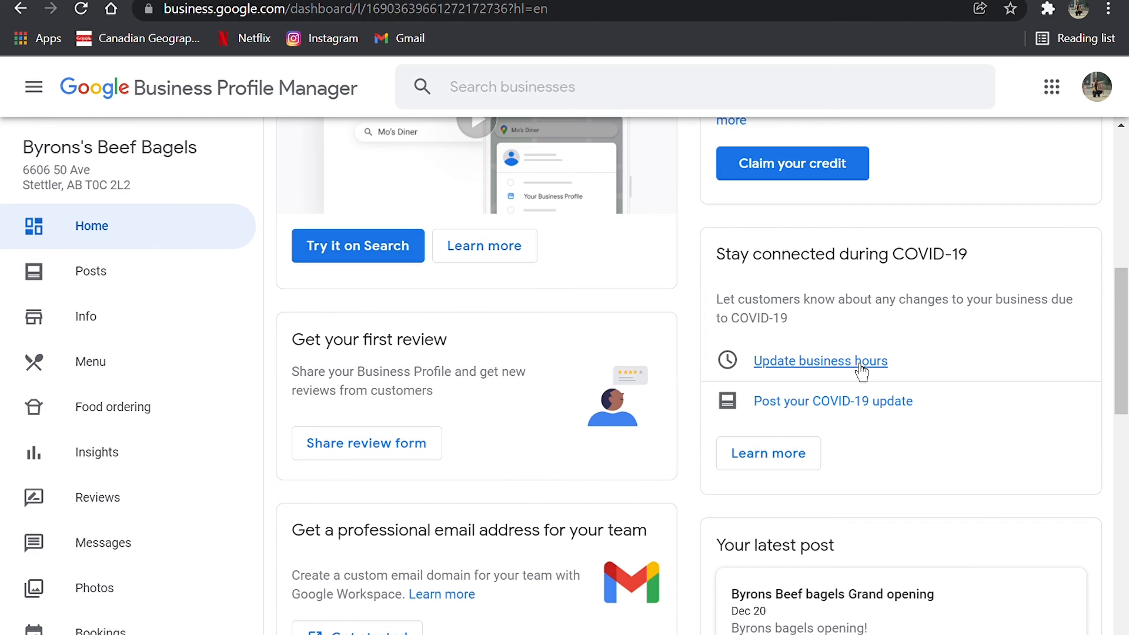
{"action": "scroll", "coordinate": [861, 370], "scroll_direction": "down", "scroll_amount": 3}
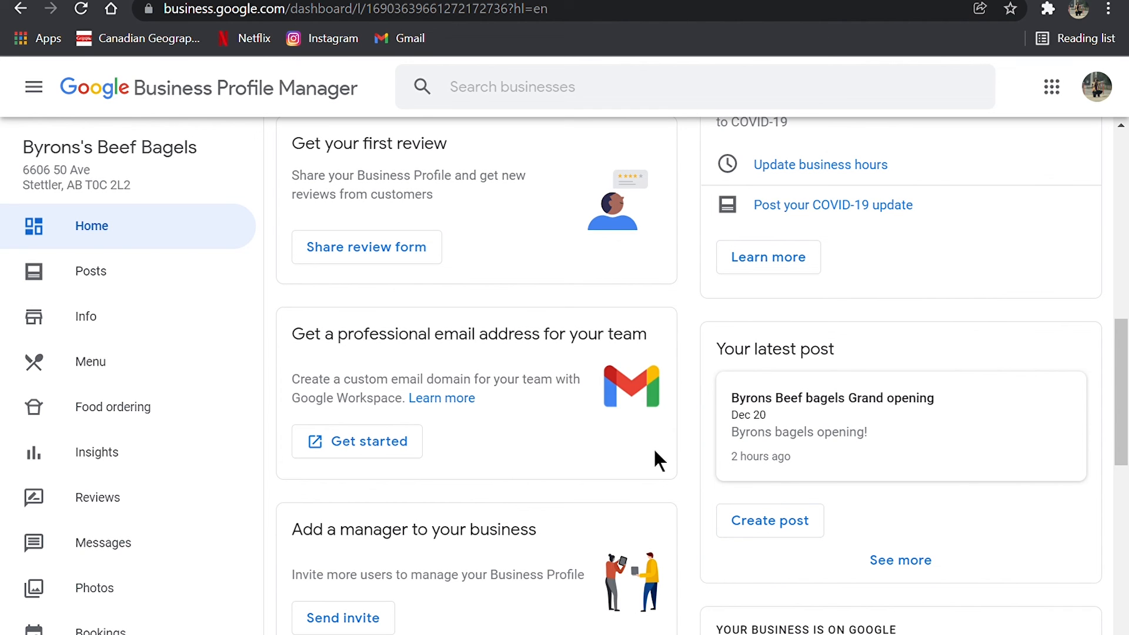
{"action": "scroll", "coordinate": [472, 501], "scroll_direction": "down", "scroll_amount": 2}
{"action": "scroll", "coordinate": [469, 493], "scroll_direction": "up", "scroll_amount": 3}
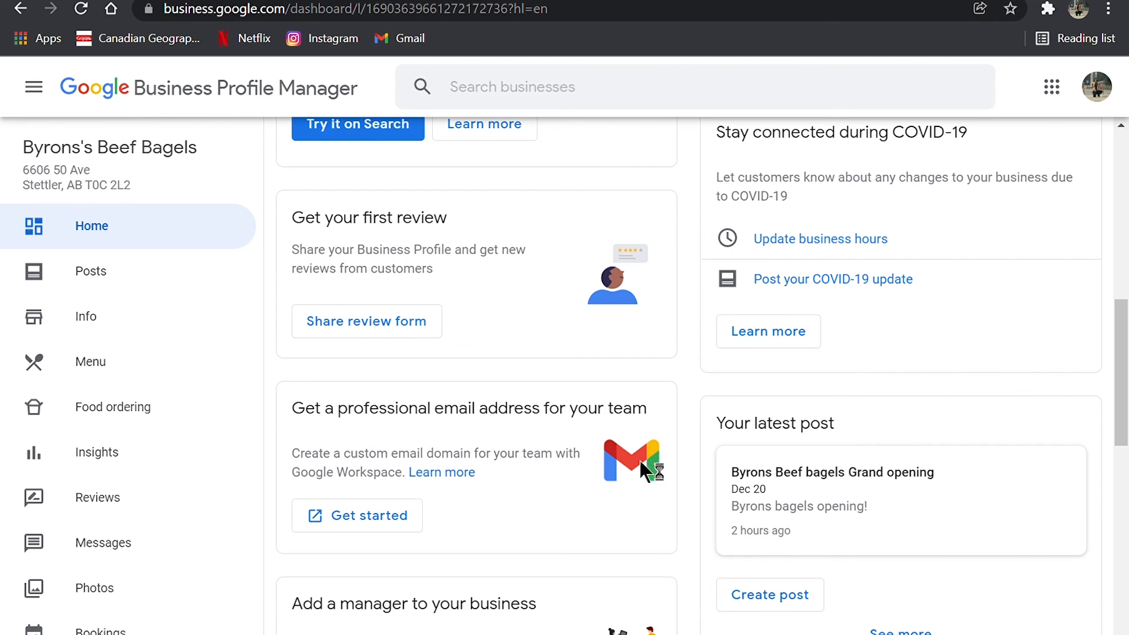
{"action": "scroll", "coordinate": [601, 512], "scroll_direction": "down", "scroll_amount": 3}
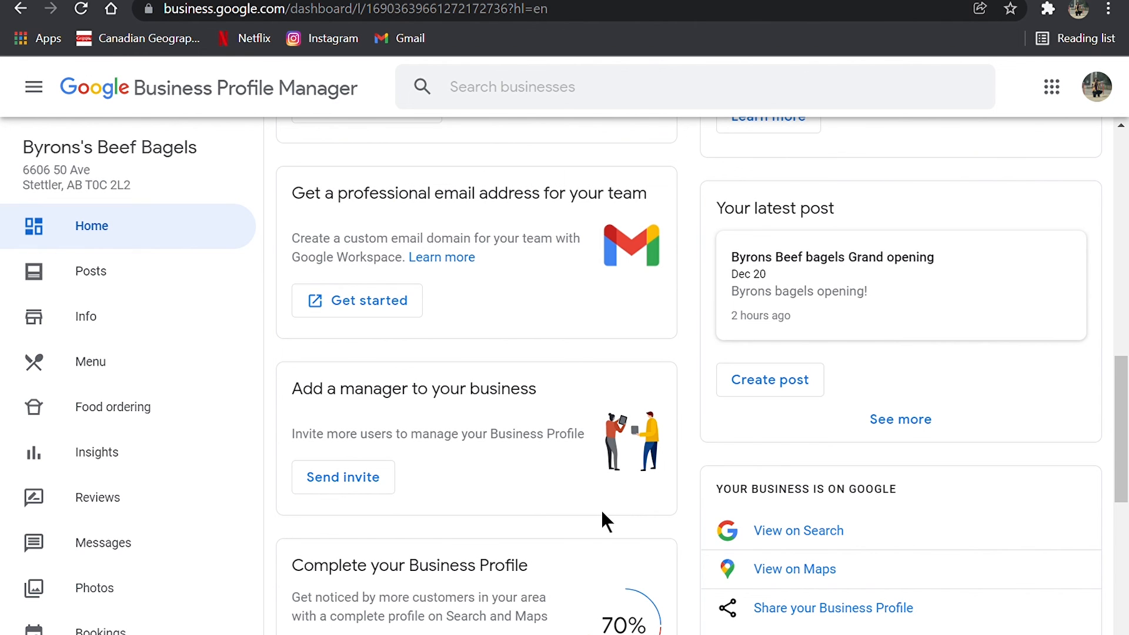
{"action": "scroll", "coordinate": [602, 512], "scroll_direction": "down", "scroll_amount": 5}
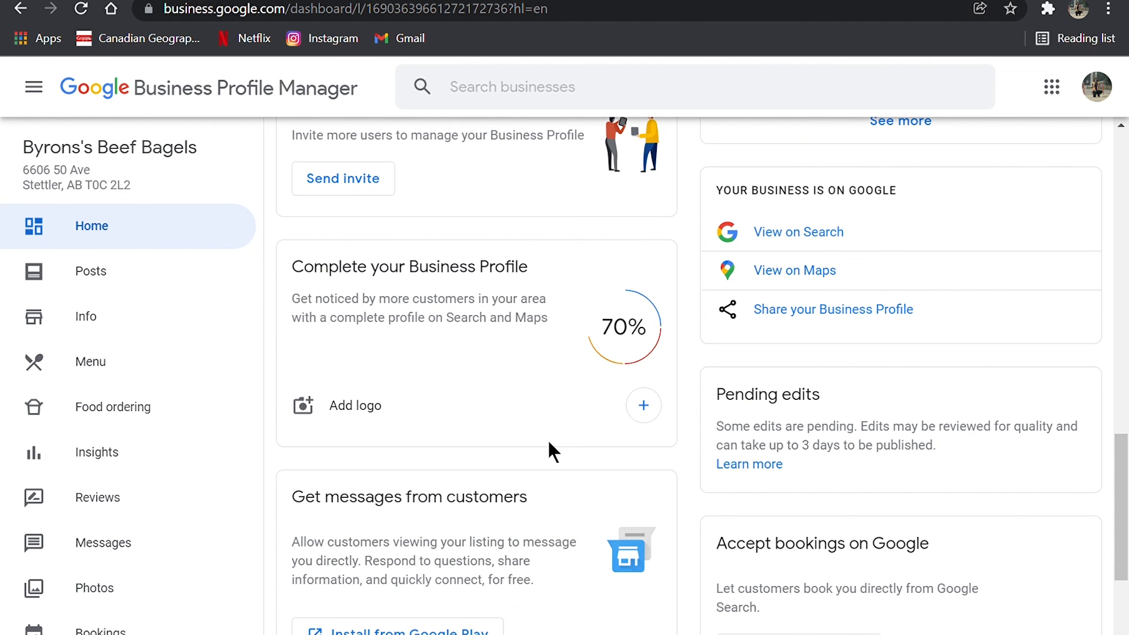
{"action": "scroll", "coordinate": [549, 442], "scroll_direction": "up", "scroll_amount": 15}
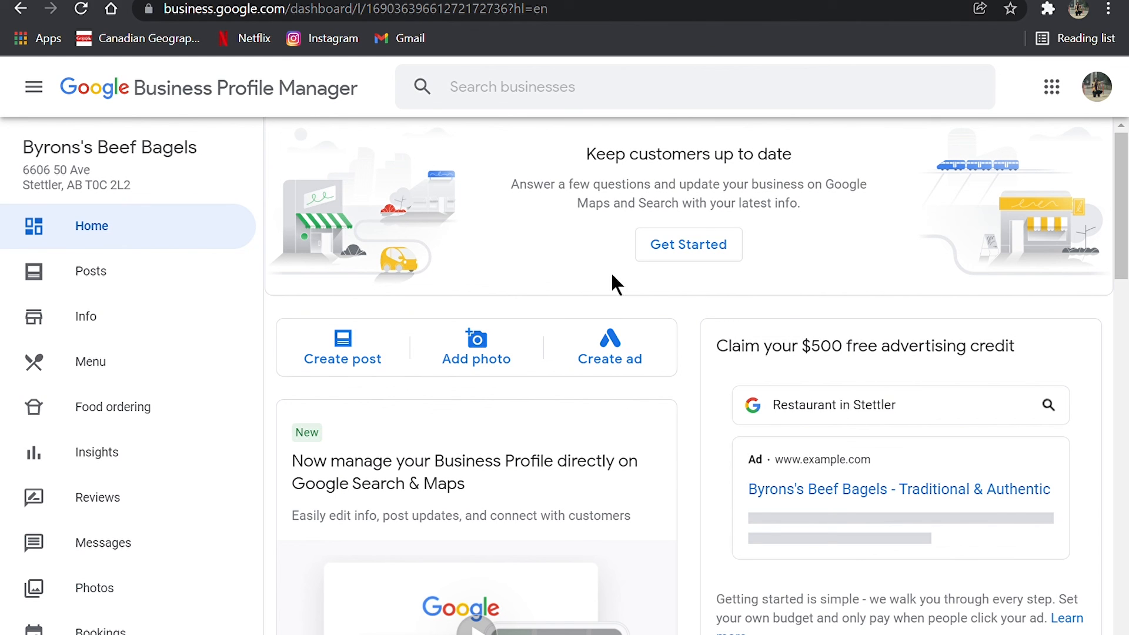